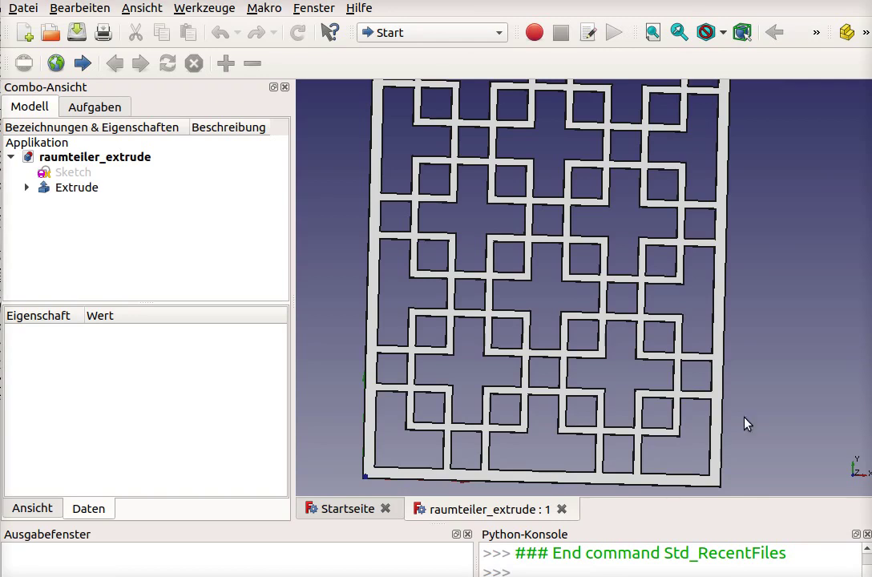
- Orbit the extruded lattice panel in FreeCAD to inspect it
mouse_move(574, 370)
middle_mouse_down()
mouse_move(630, 355)
mouse_move(627, 347)
mouse_move(623, 392)
mouse_move(637, 392)
mouse_move(566, 333)
middle_mouse_up()
- Bring the raumteiler.png photo into view, zoom it slightly, then close it
left_click_drag(788, 120, 536, 132)
mouse_move(526, 371)
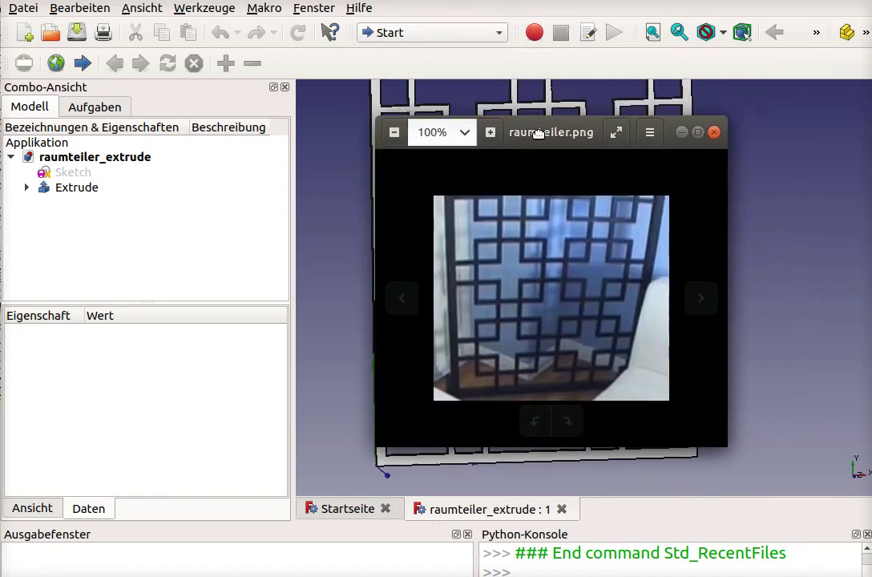
scroll(560, 307, "up", 1)
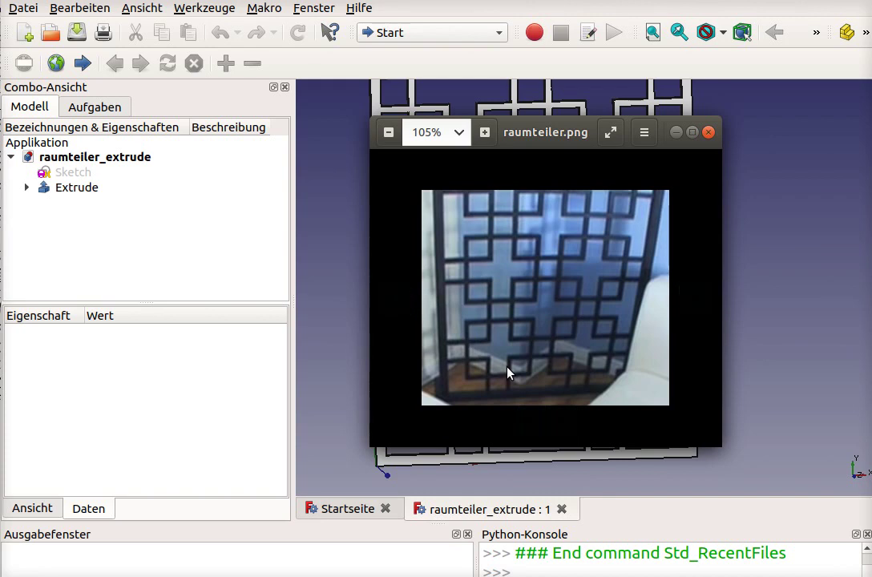
left_click(353, 349)
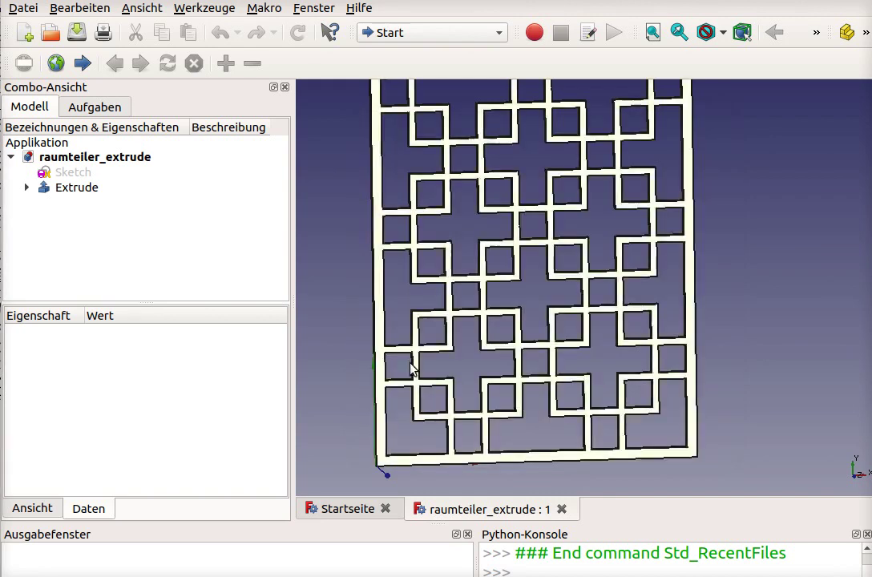
- Zoom out and orbit the lattice panel to a tilted view
scroll(503, 333, "down", 1)
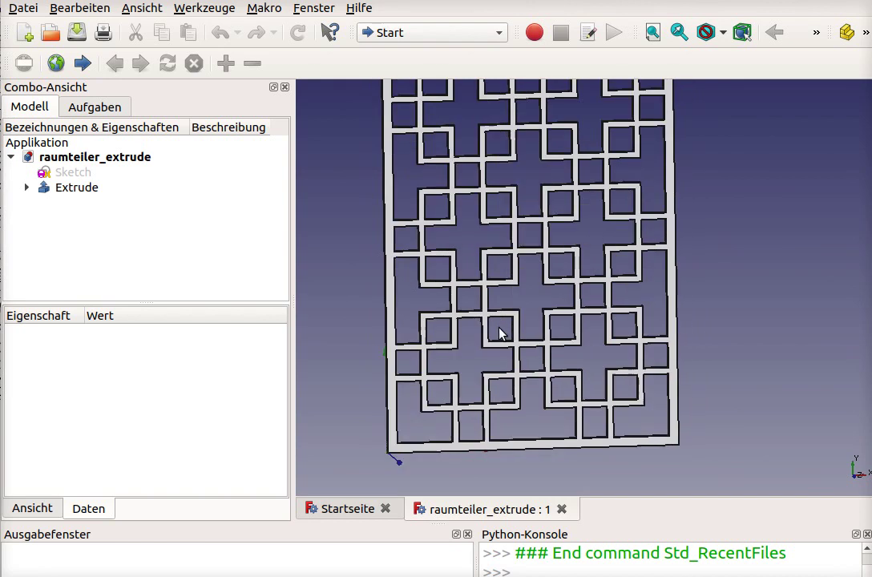
mouse_move(500, 333)
middle_mouse_down()
mouse_move(522, 370)
mouse_move(511, 385)
mouse_move(511, 357)
mouse_move(478, 355)
mouse_move(532, 376)
middle_mouse_up()
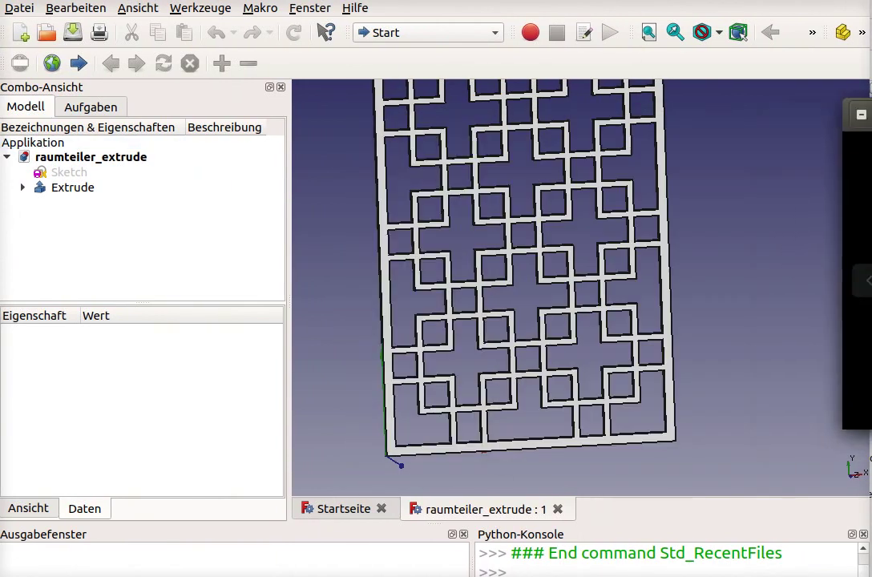
- Shift the raumteiler.png photo slightly left, then close it with Escape
left_click_drag(588, 132, 533, 131)
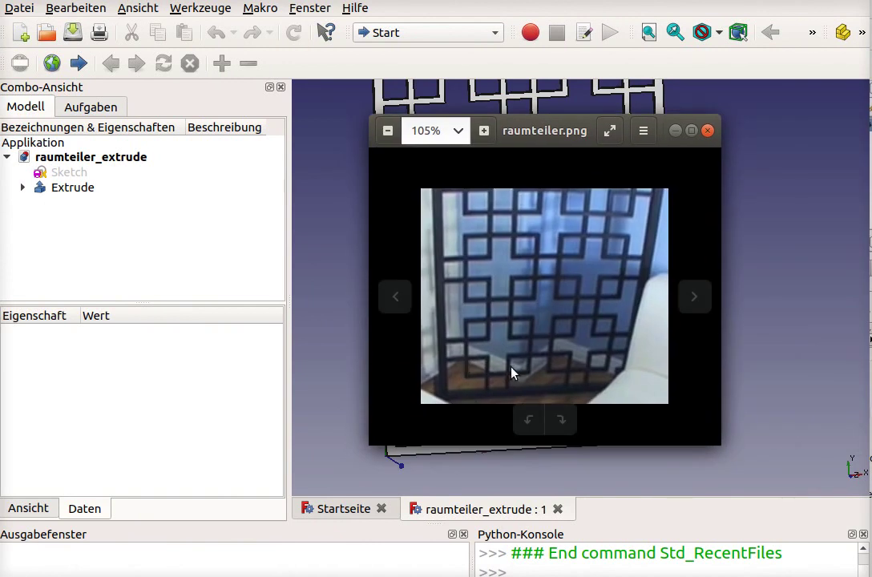
key("Escape")
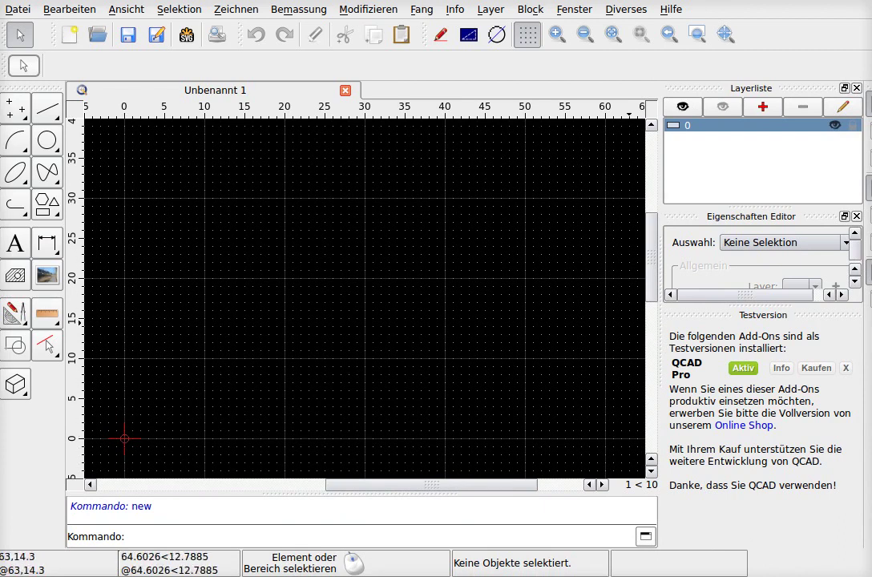
- Slide the reference photo over the QCAD drawing and back out of the way
left_click_drag(870, 141, 316, 152)
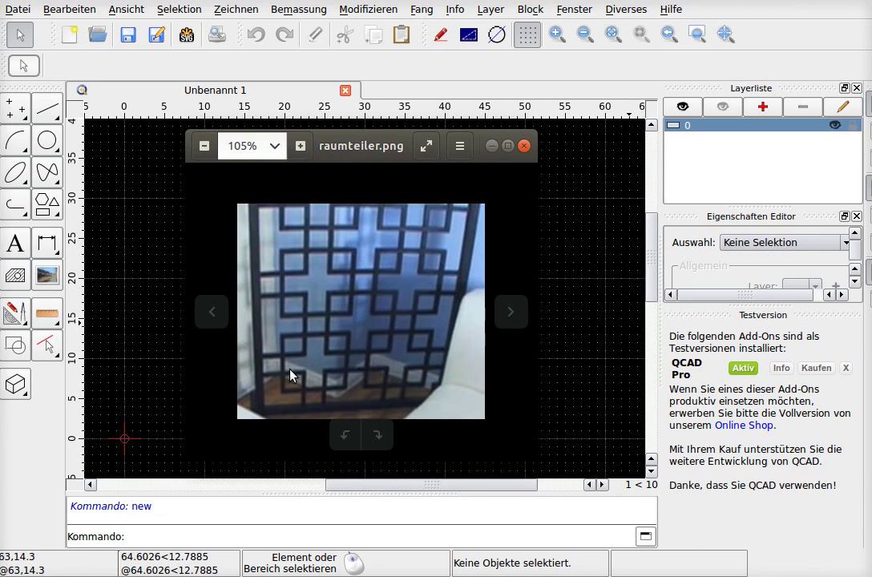
left_click_drag(365, 150, 871, 152)
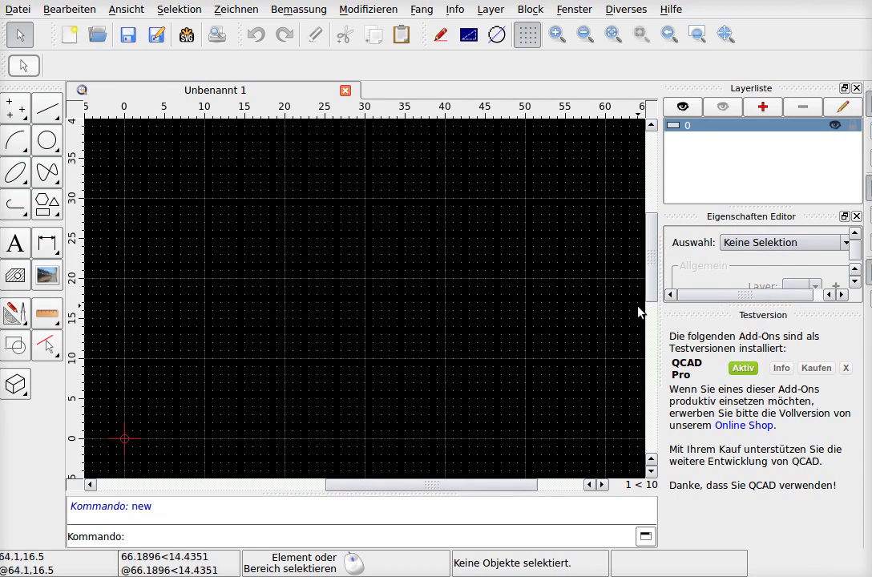
- Draw the stepped line chain (1,19)→(9,19)→(9,9)→(19,9)→(19,1) with Line from 2 Points
left_click(48, 112)
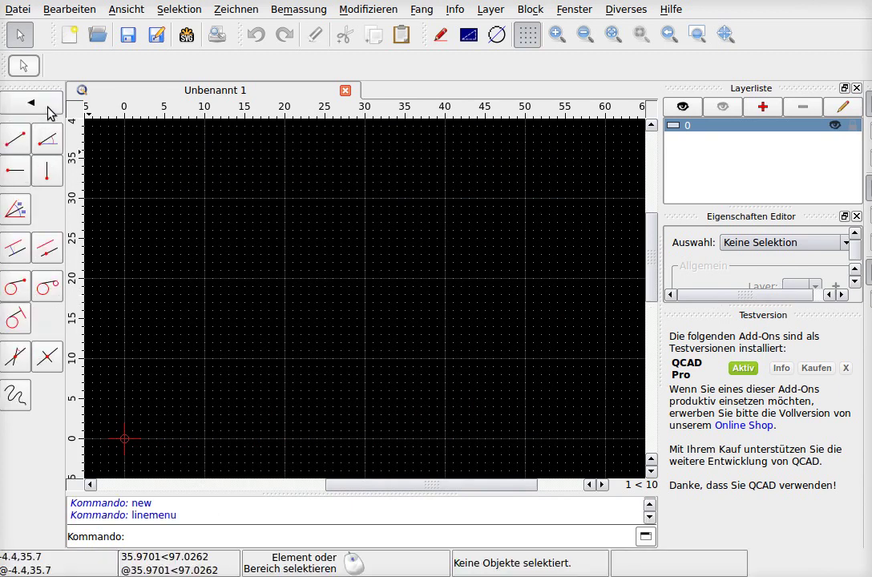
left_click(17, 138)
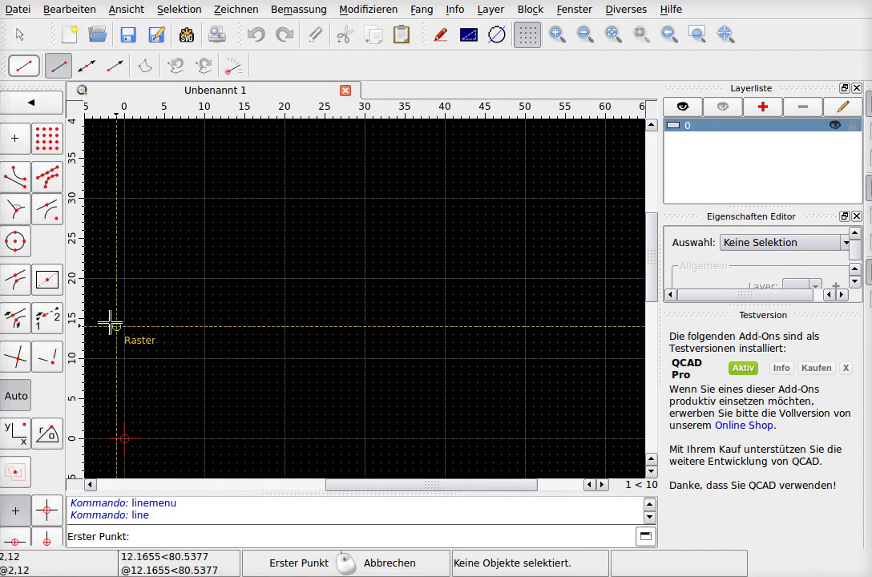
scroll(111, 312, "up", 2)
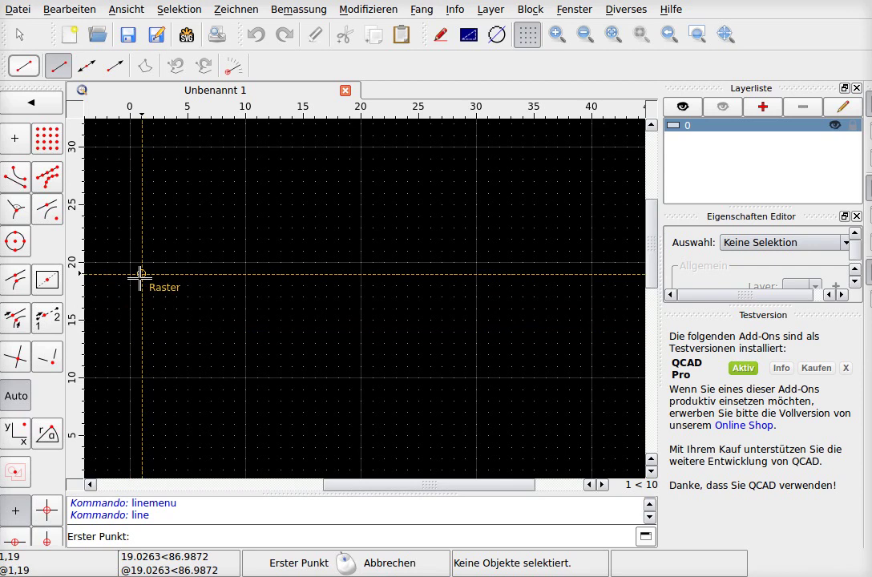
left_click(142, 274)
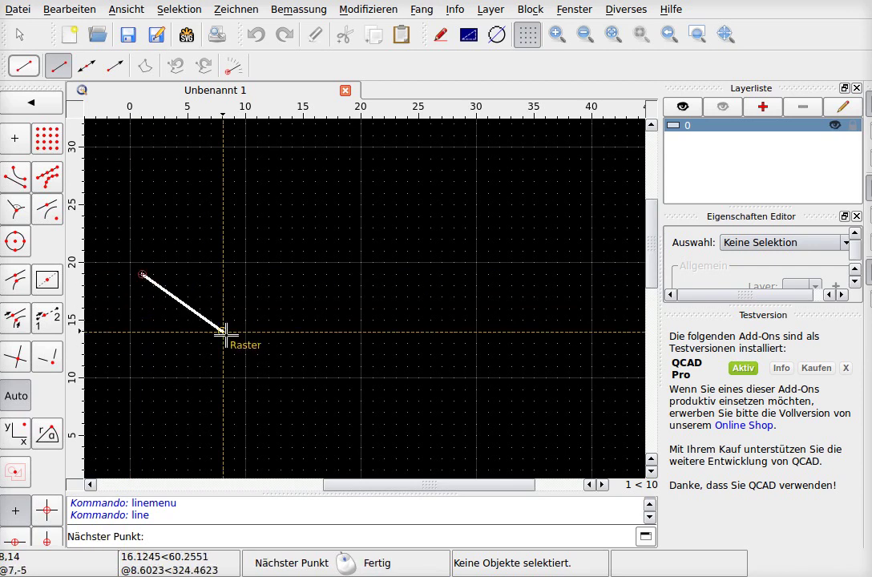
left_click(234, 275)
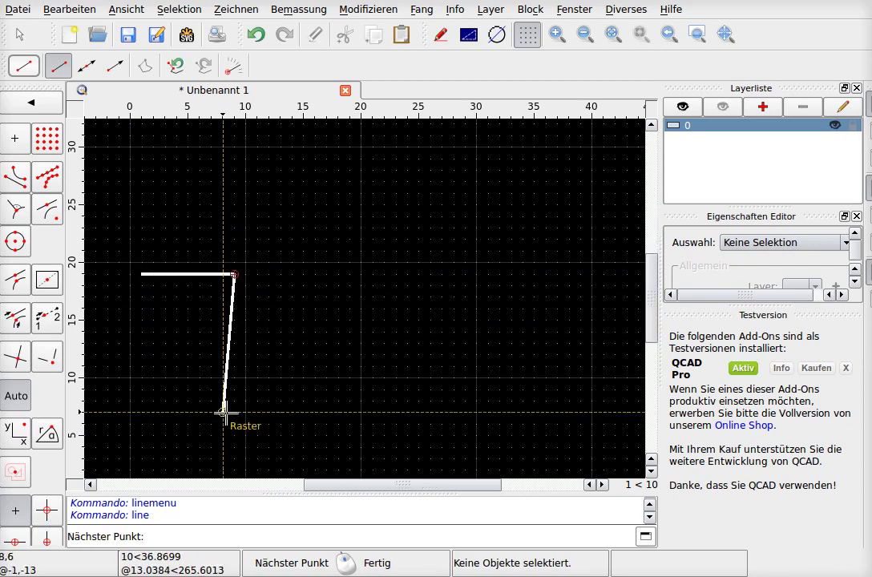
left_click(233, 390)
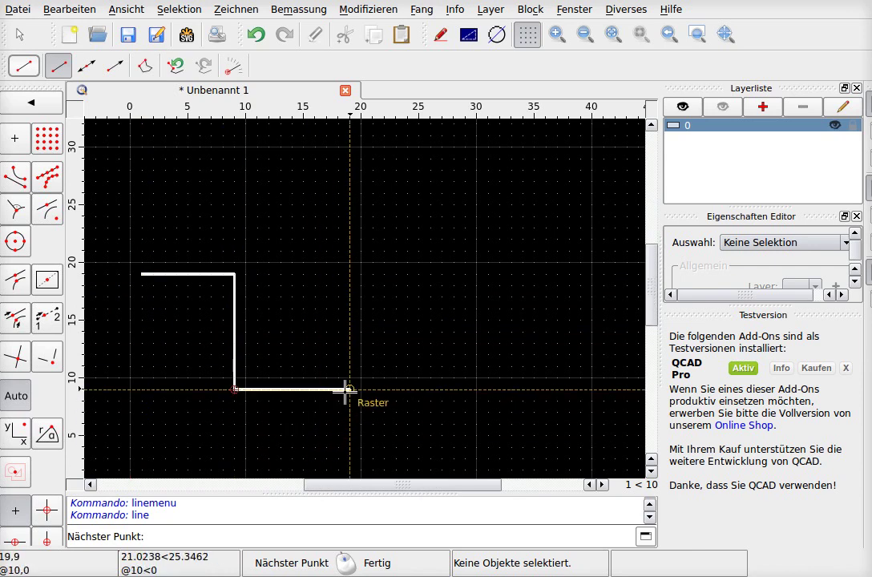
left_click(348, 390)
scroll(357, 394, "down", 1)
scroll(367, 437, "down", 3)
scroll(368, 465, "up", 4)
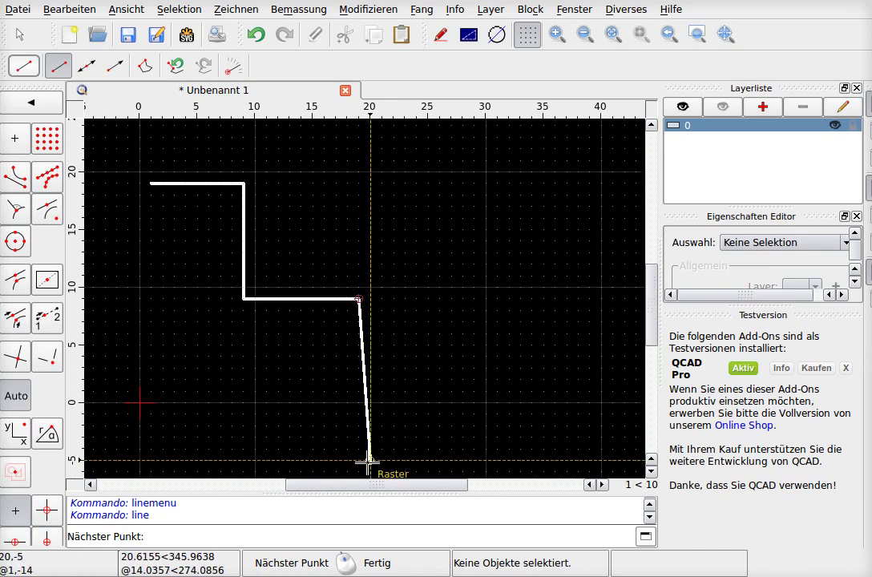
left_click(359, 391)
- End the line chain and change layer 0's line width from 0.25mm to Standard
right_click(371, 333)
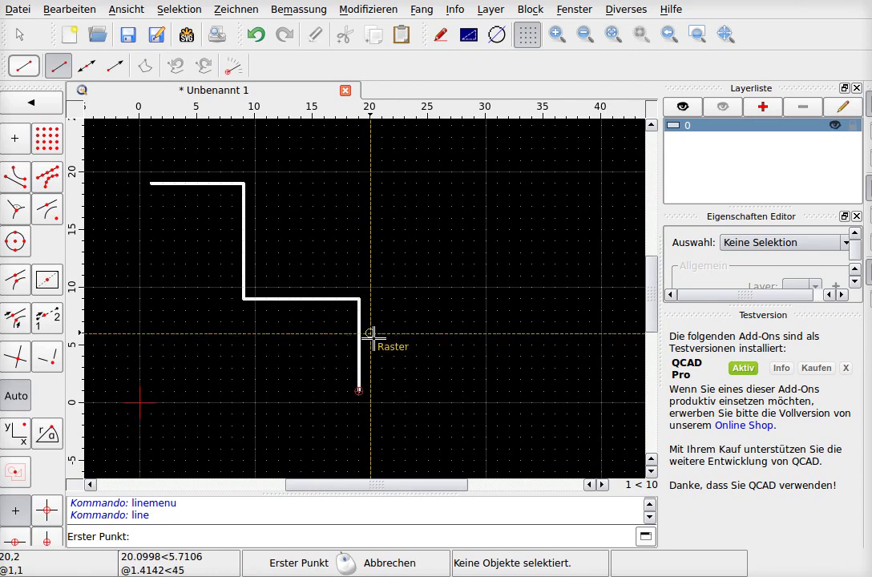
left_click(843, 106)
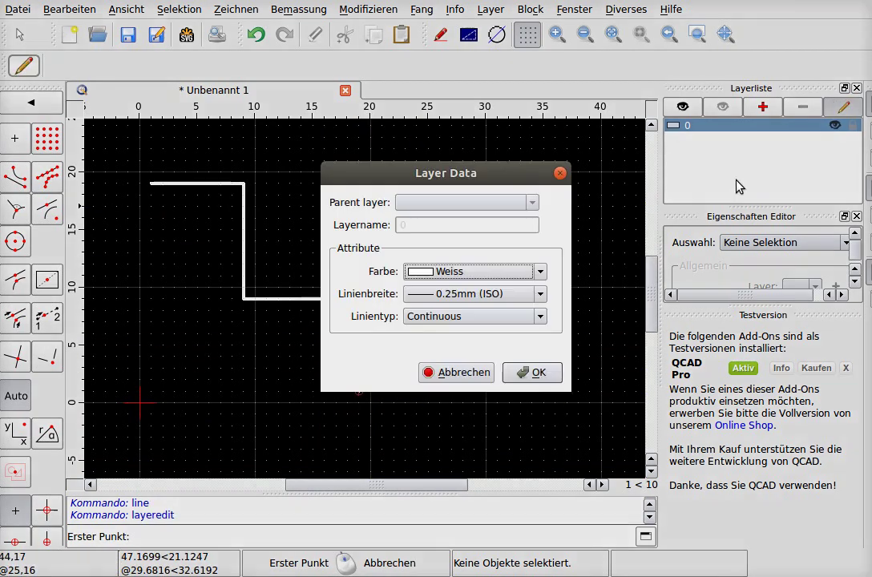
left_click(453, 294)
left_click(449, 312)
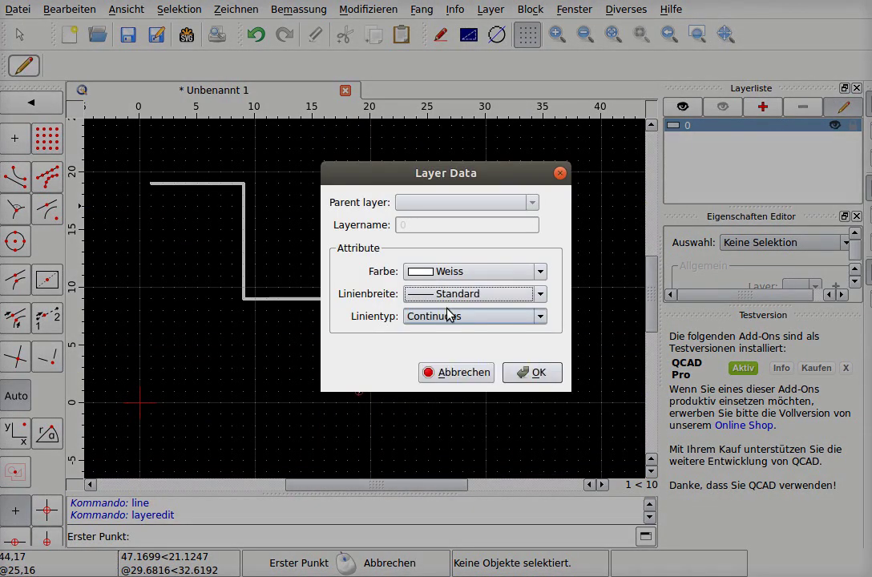
left_click(529, 372)
scroll(503, 347, "down", 1)
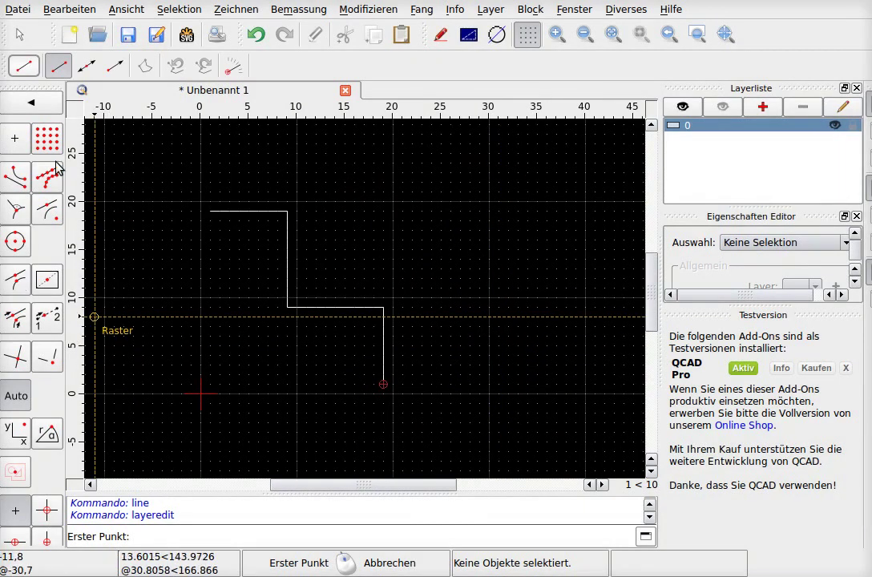
- Close the L outline with lines from (1,19) down to (1,1) and across to (19,1)
left_click(210, 212)
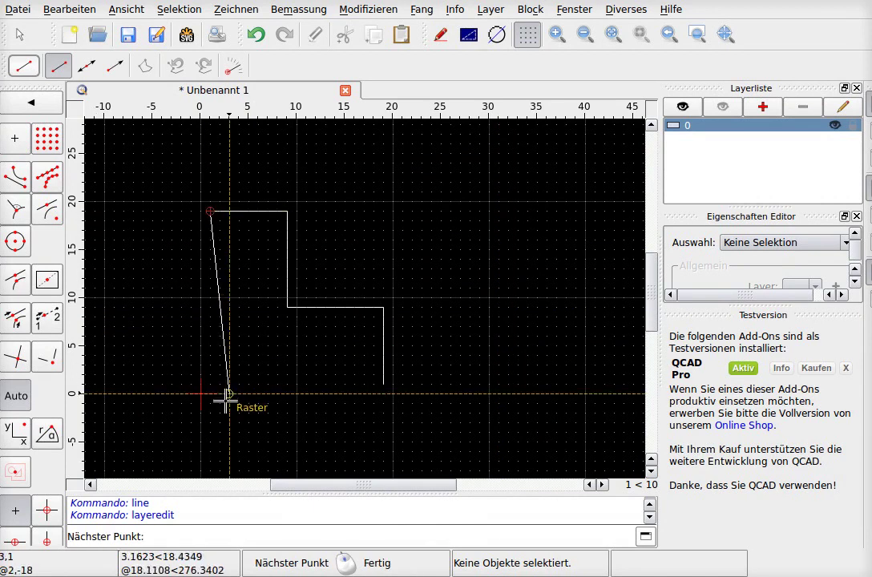
left_click(210, 384)
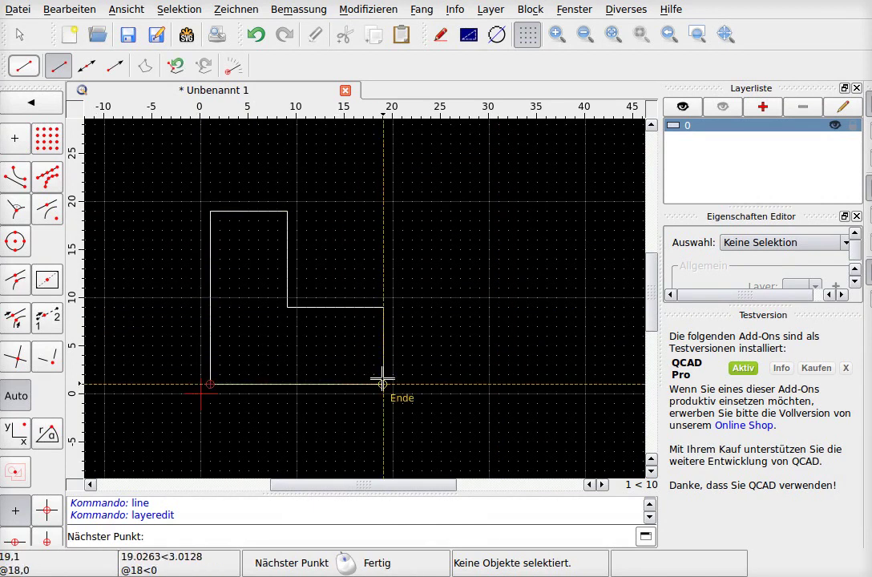
left_click(383, 384)
right_click(383, 391)
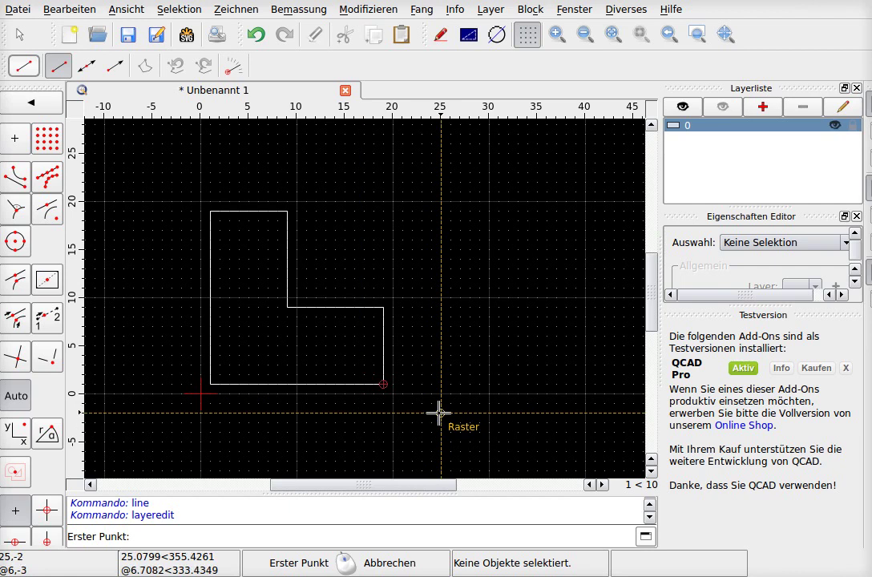
- Draw outer frame lines from (25,-2) to (-2,-2) and up to (-2,25)
left_click(440, 413)
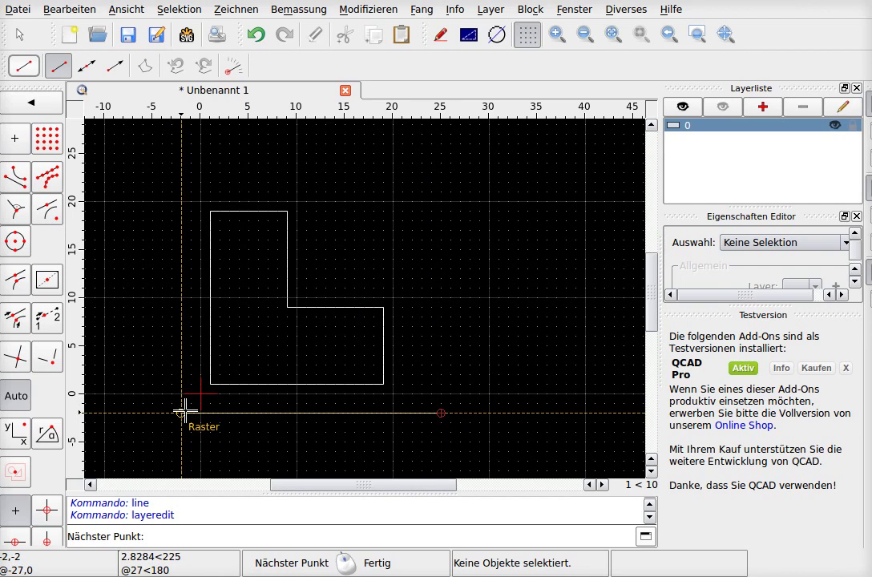
left_click(182, 413)
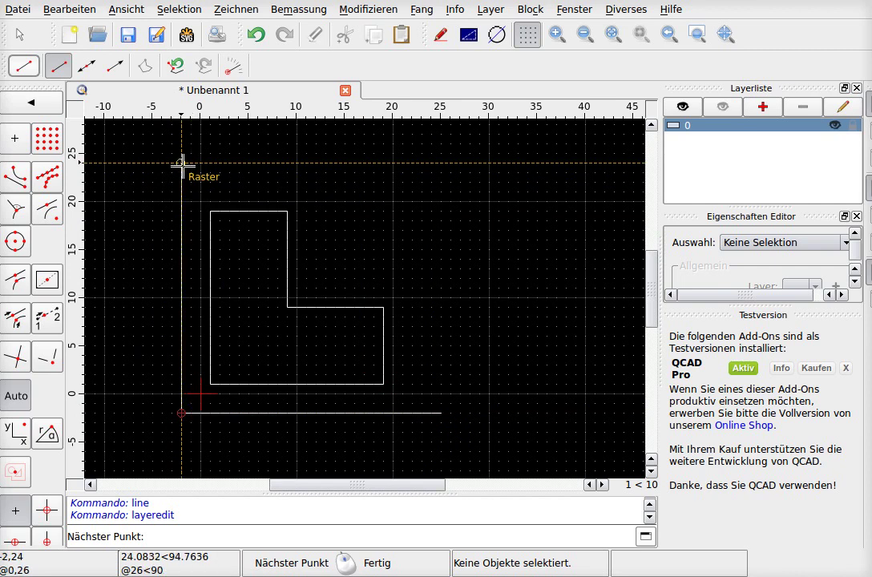
left_click(182, 153)
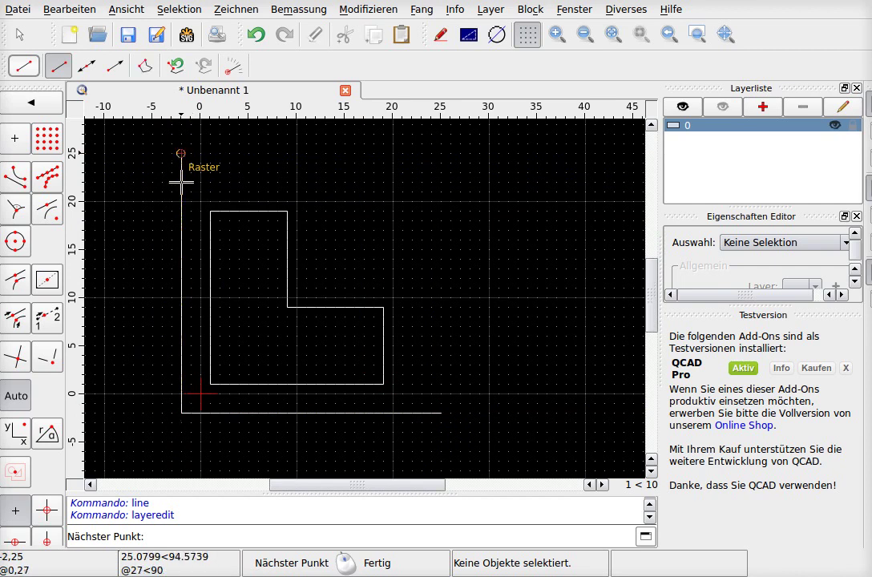
key("Escape")
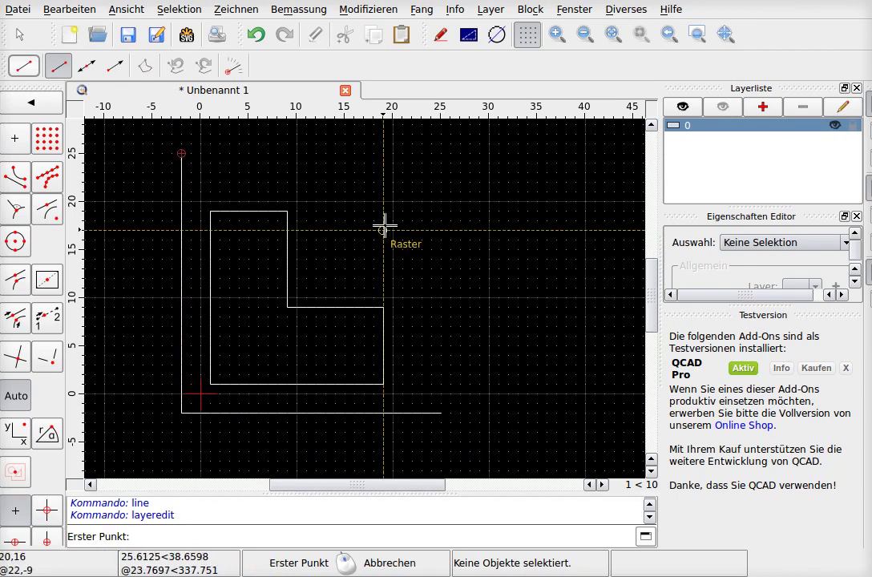
scroll(306, 162, "up", 1)
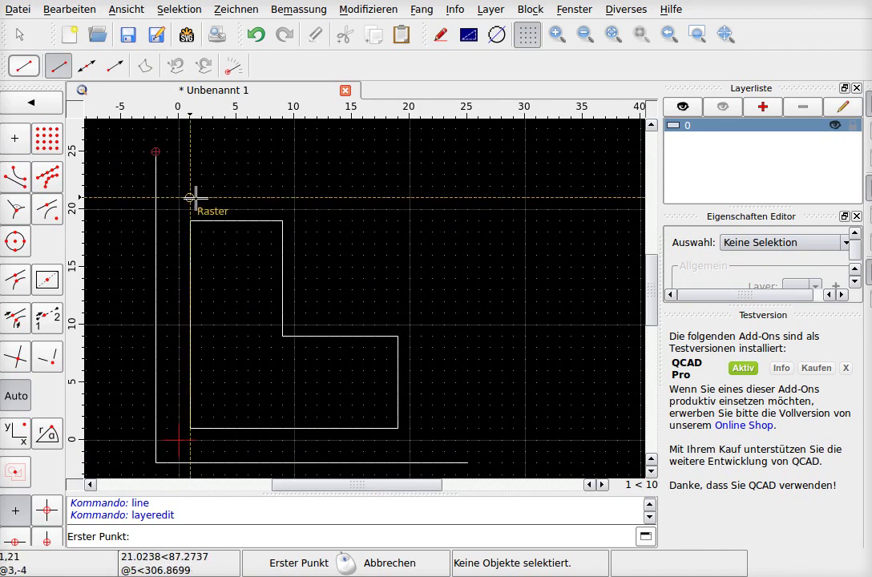
key("alt+Tab")
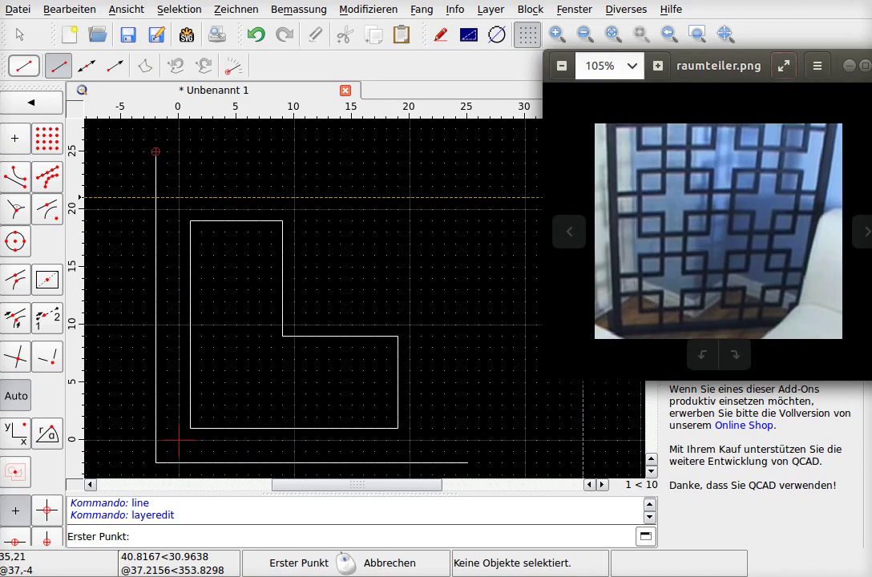
- Close the reference photo and draw a closed square cell from (11,11) to (19,19)
left_click(863, 65)
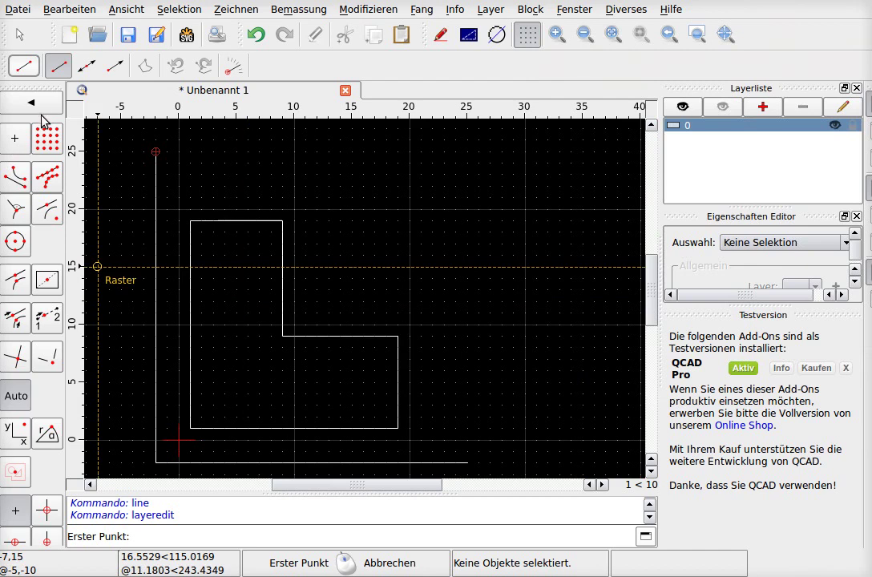
left_click(305, 312)
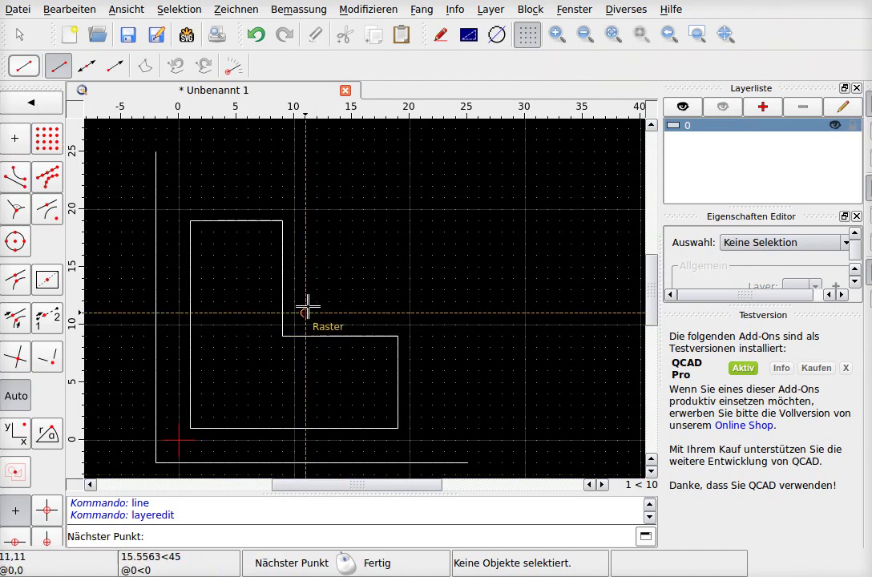
left_click(306, 221)
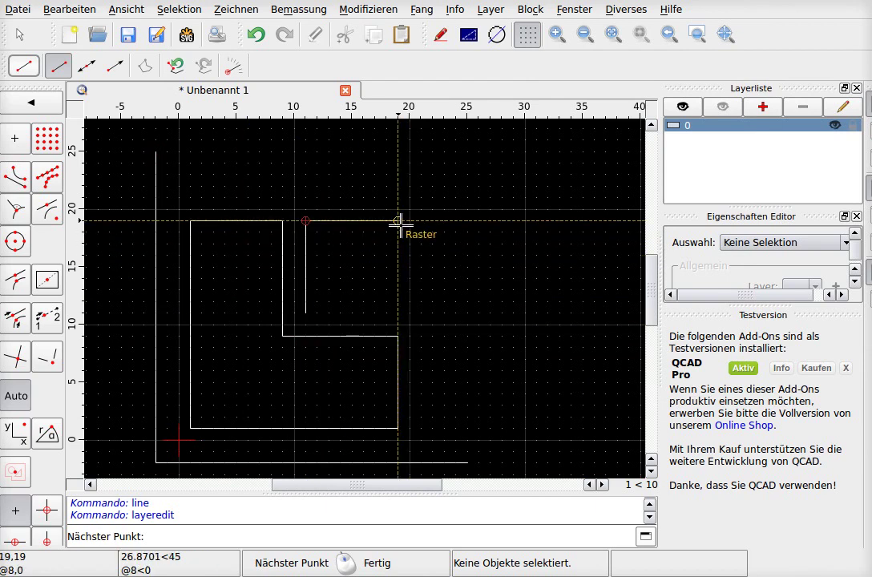
left_click(398, 221)
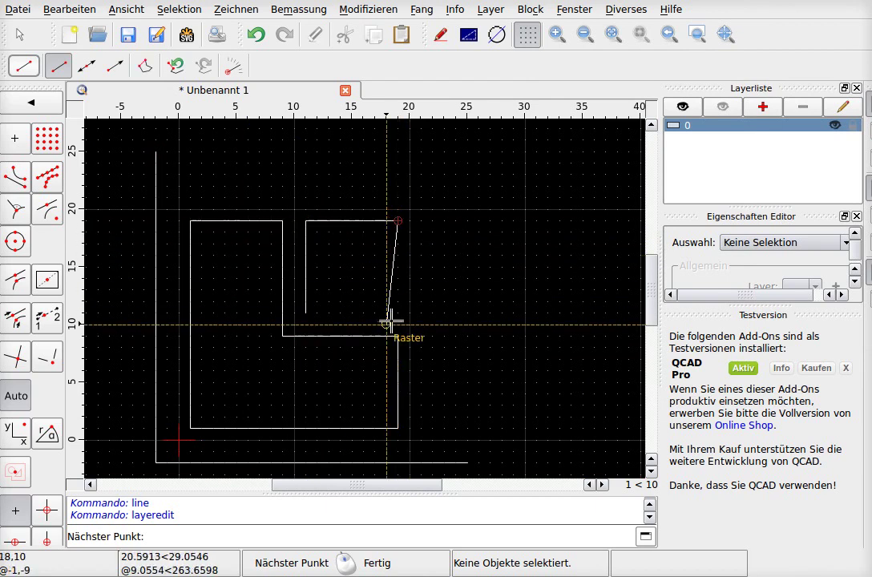
left_click(398, 312)
left_click(305, 312)
right_click(305, 313)
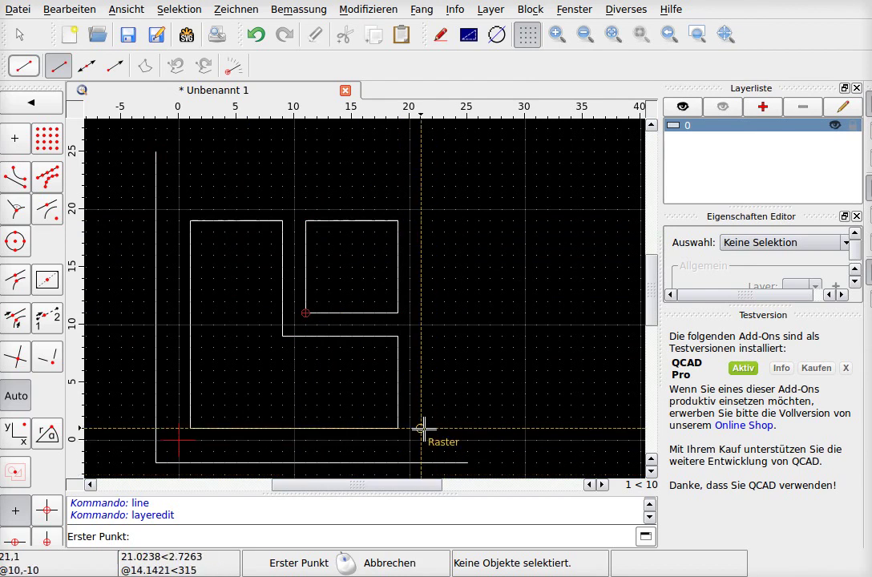
- Outline the lower right strip: (21,1) up to (21,9), across to x=25, plus bottom edge to x=25
left_click(421, 429)
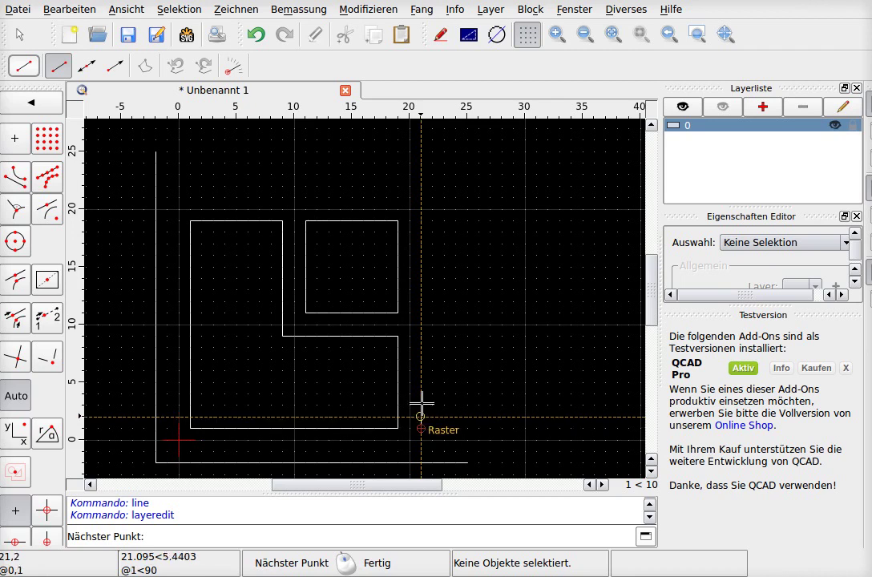
left_click(421, 336)
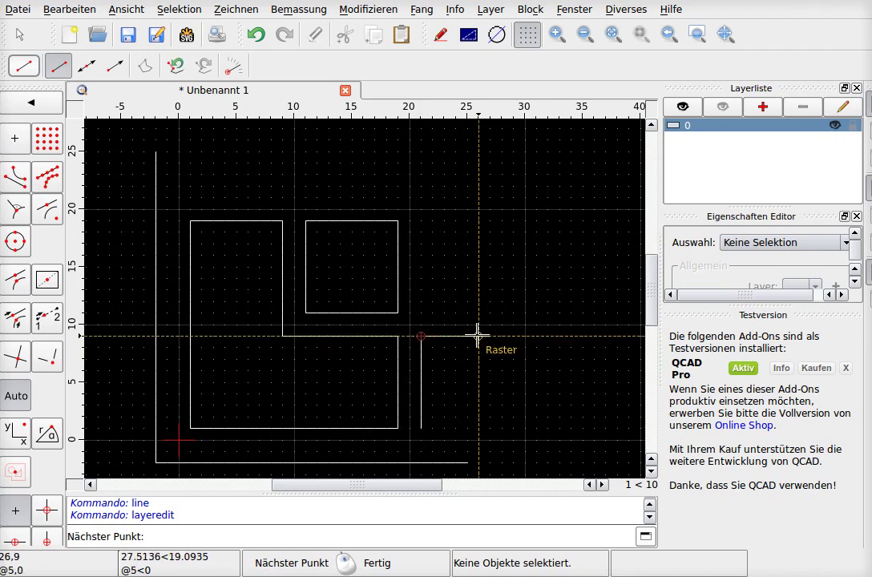
left_click(467, 336)
right_click(467, 336)
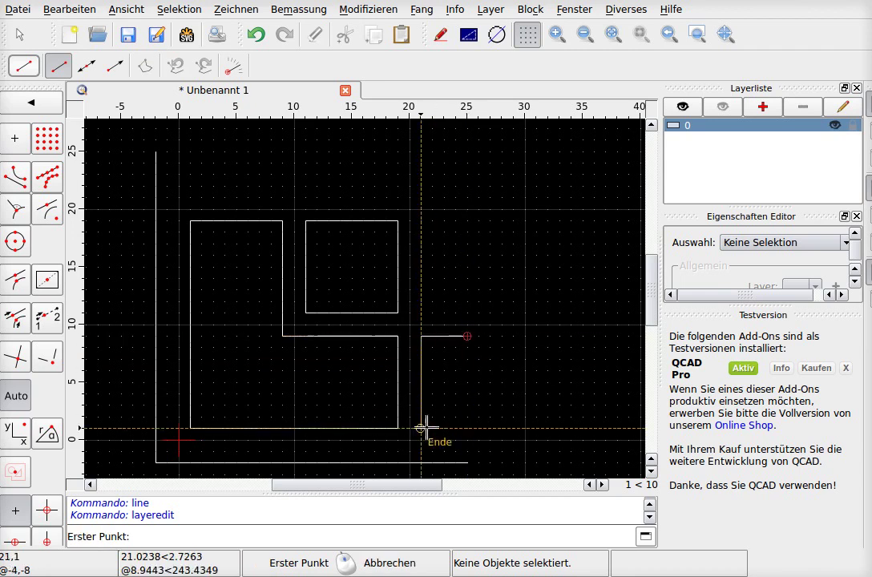
left_click(421, 429)
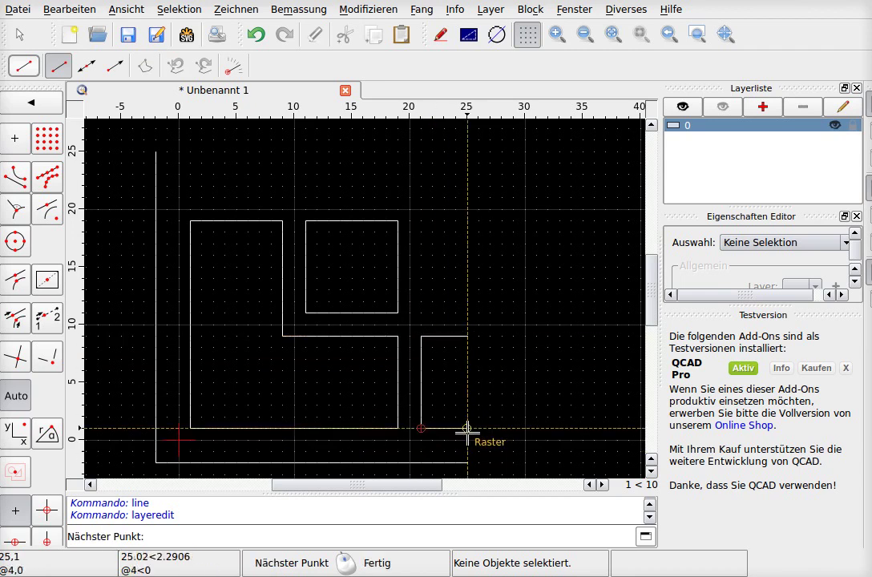
left_click(467, 429)
right_click(466, 429)
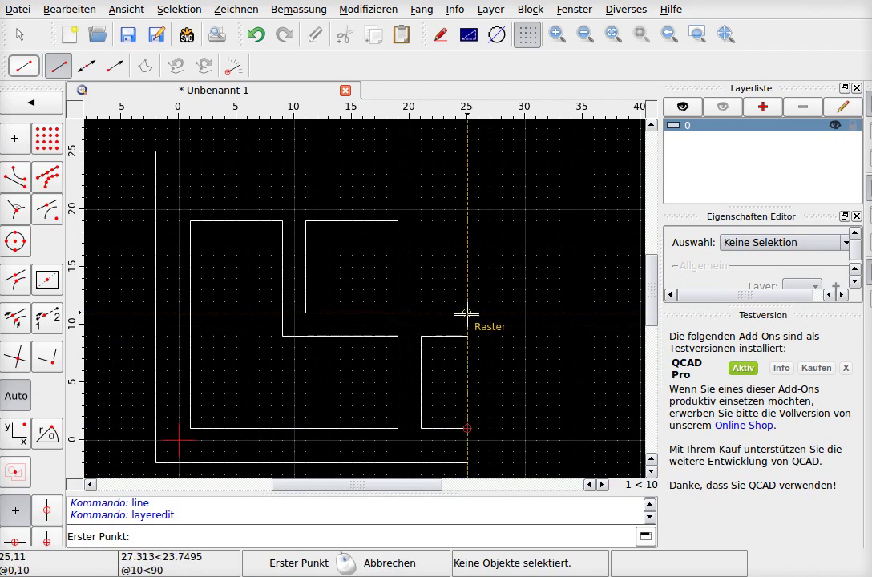
- Start the upper right strip outline from (25,11) left to x=21 and up to y=19
left_click(467, 314)
left_click(421, 313)
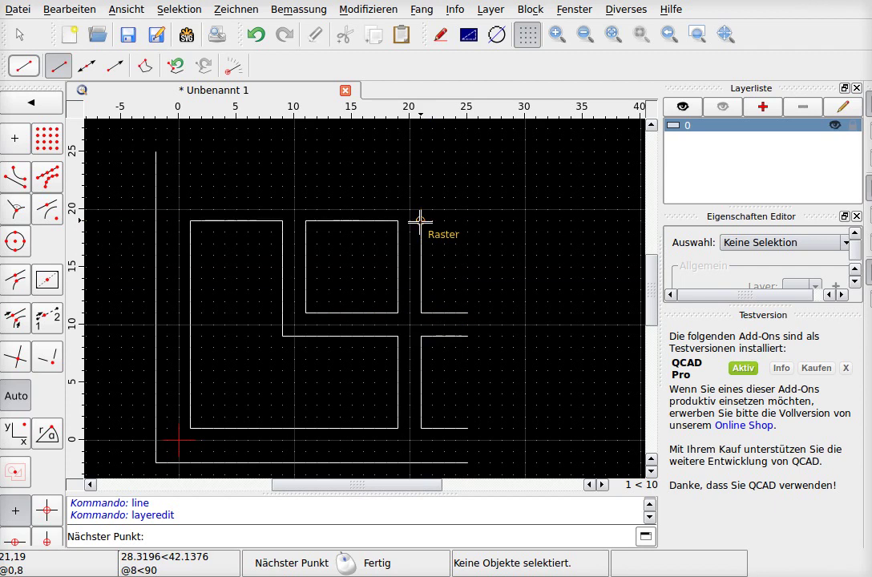
left_click(421, 221)
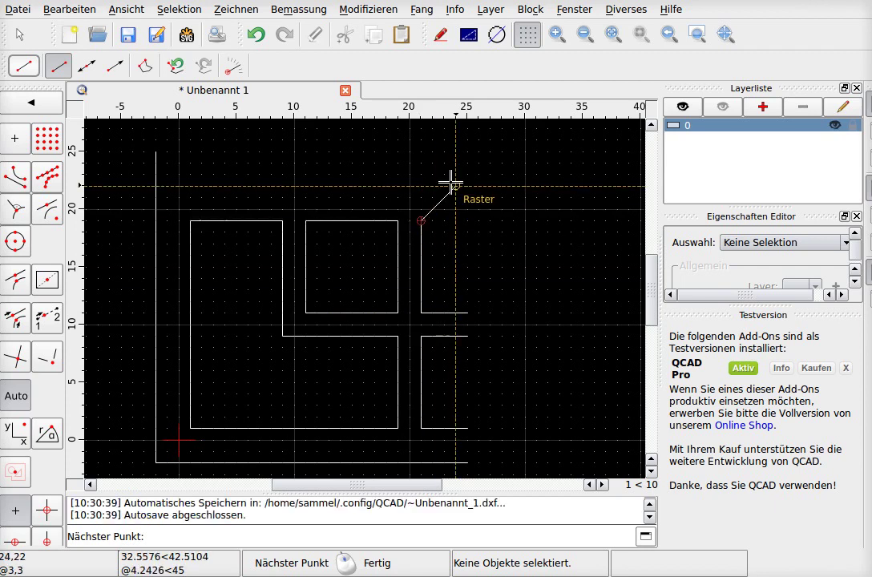
- End the line chain and delete the vertical line at x=21
right_click(448, 191)
right_click(433, 255)
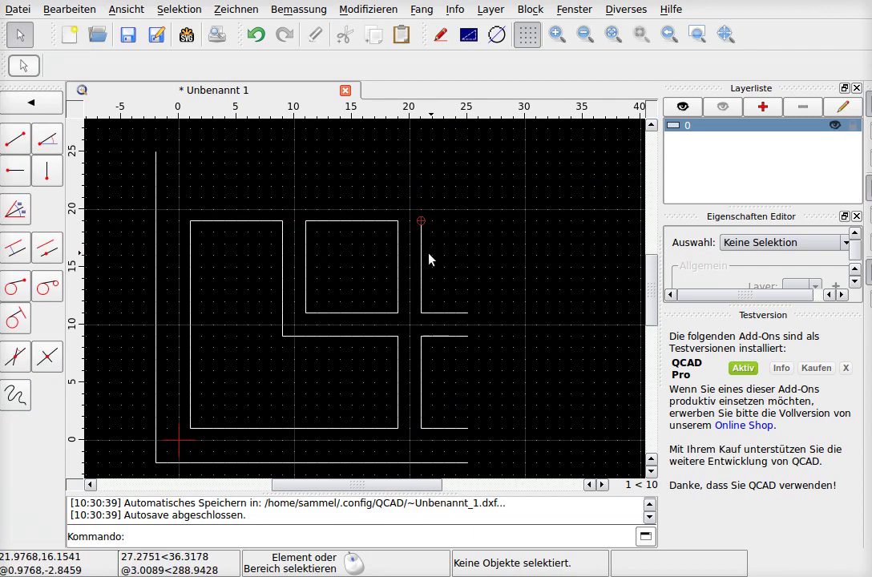
left_click(423, 258)
key("Delete")
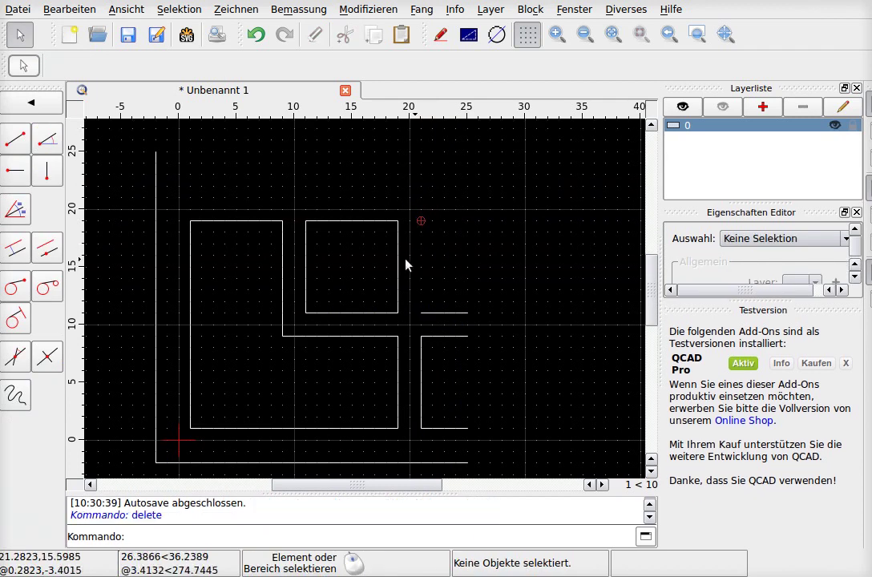
- Redraw the upright from (21,11) to y=21, the top rail to x=1, and up to y=25
left_click(16, 142)
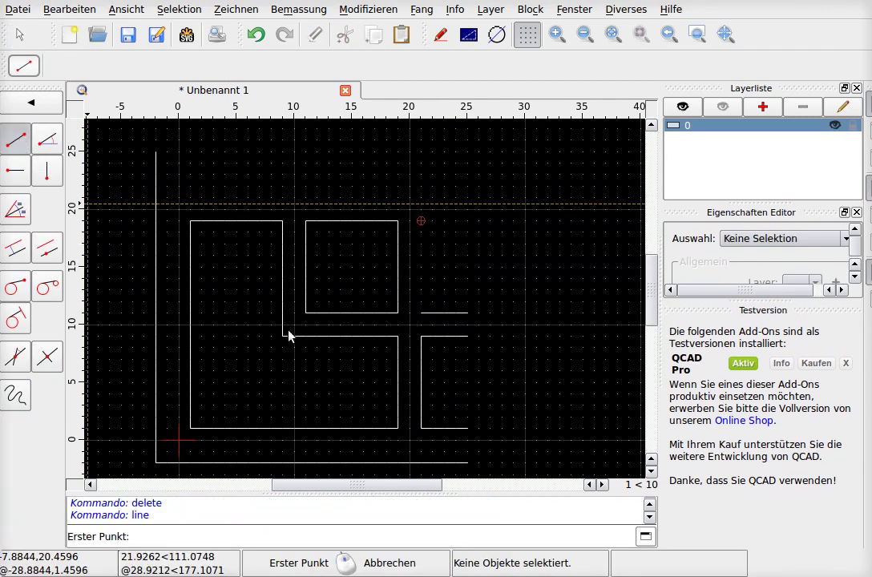
left_click(427, 313)
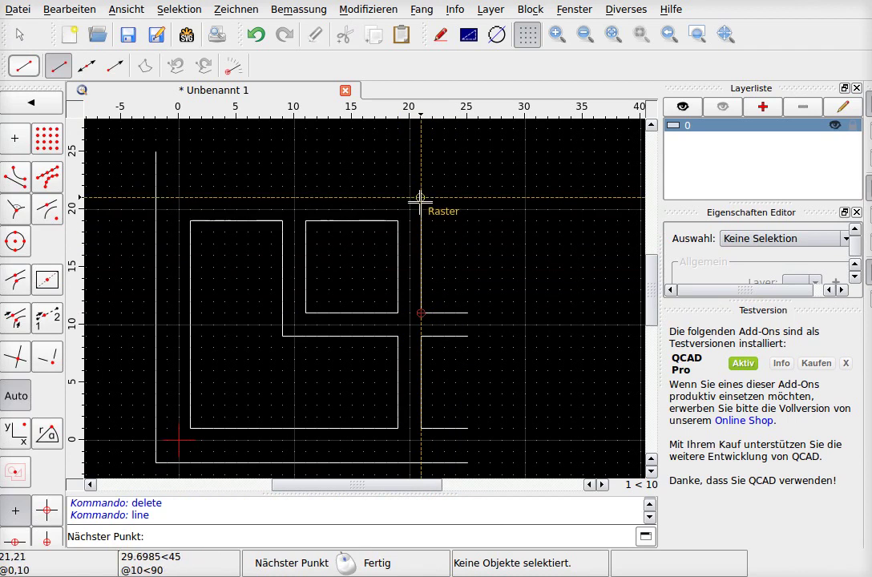
left_click(421, 198)
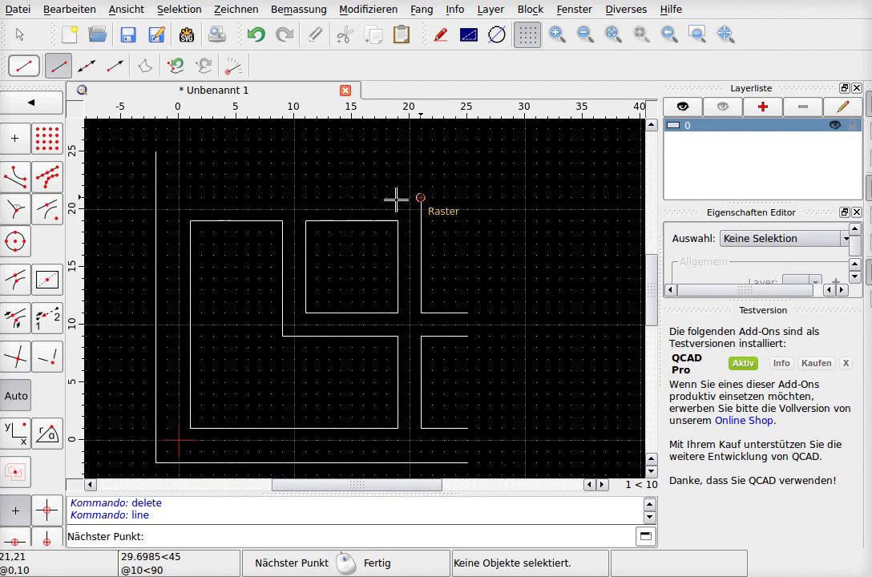
left_click(190, 198)
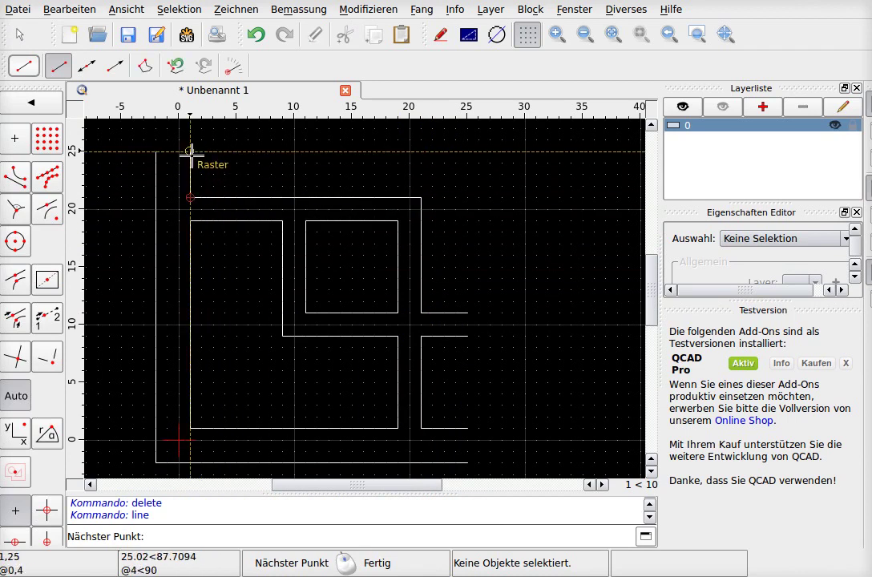
left_click(190, 152)
right_click(463, 464)
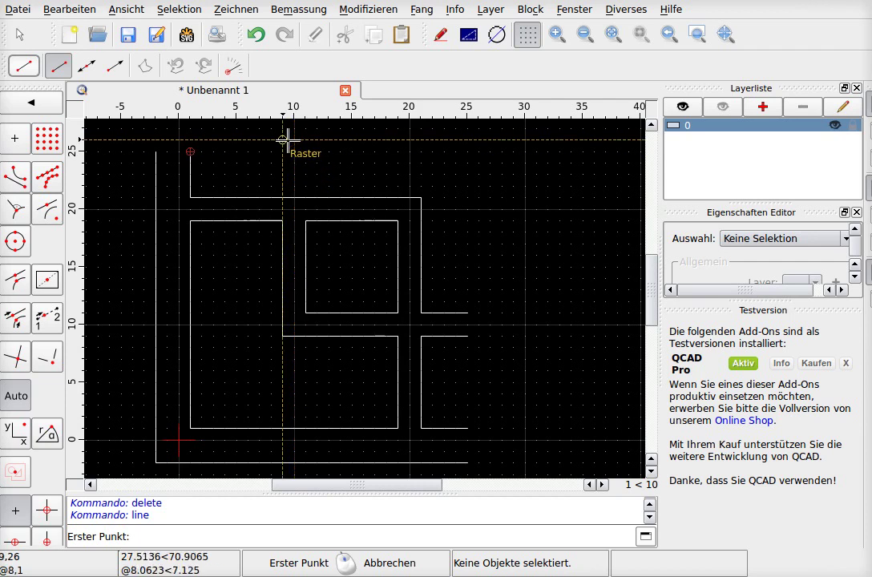
- Draw an upright from the top rail at x=9, then undo it as misplaced
scroll(286, 136, "up", 3)
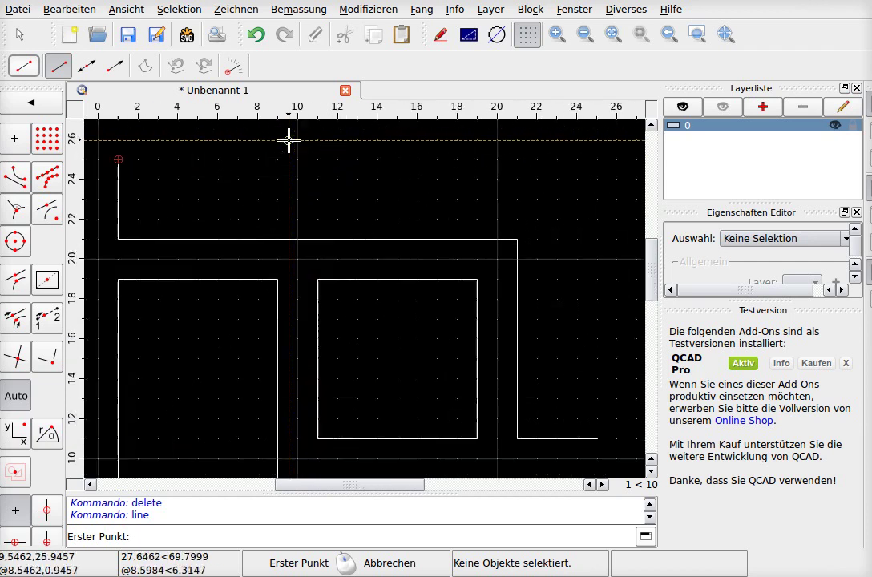
left_click(276, 238)
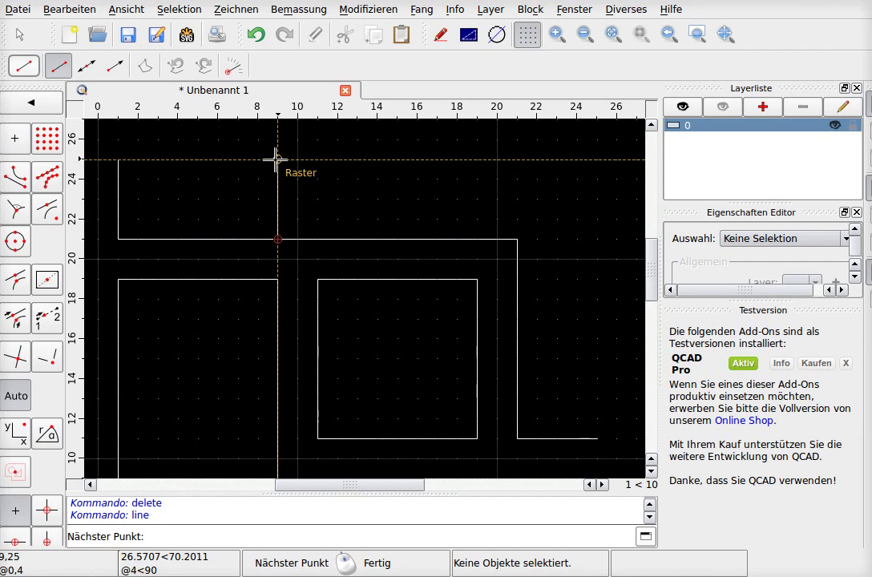
left_click(277, 139)
right_click(409, 219)
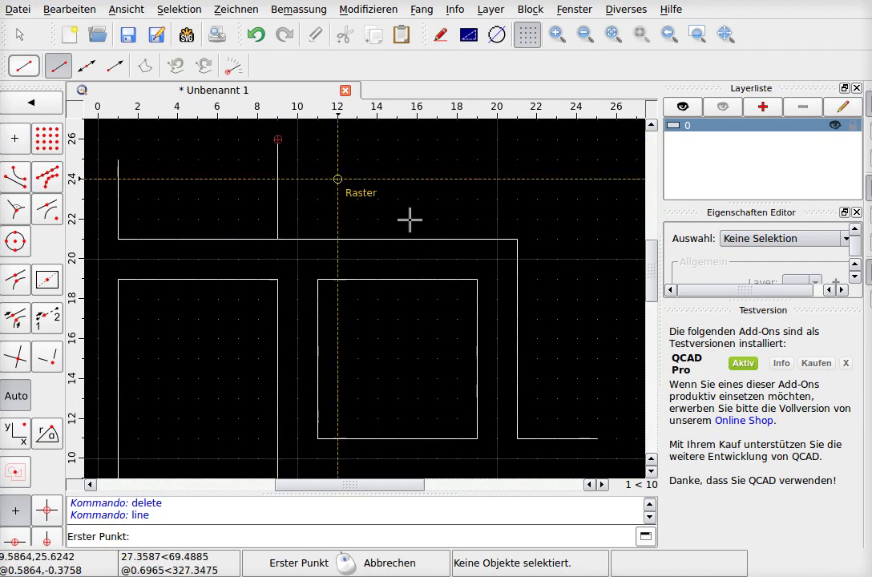
scroll(491, 255, "down", 3)
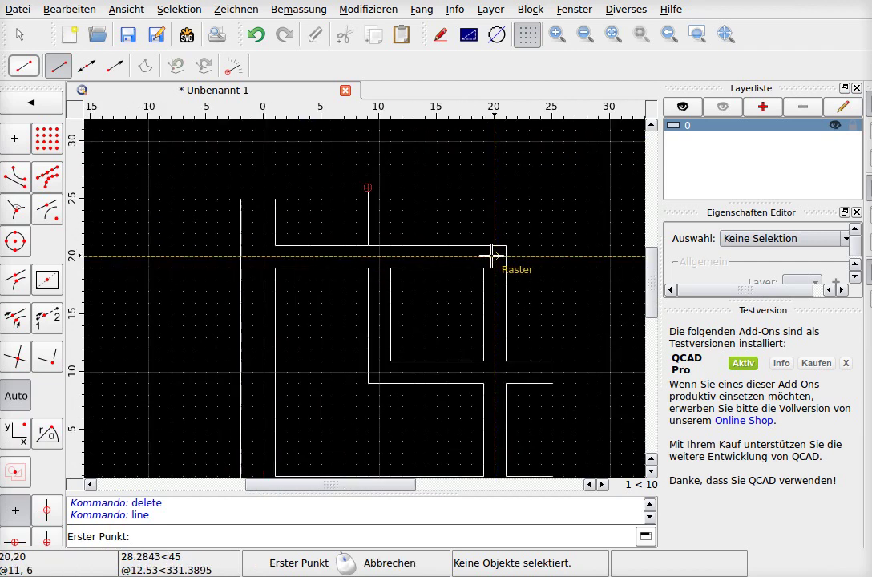
scroll(494, 257, "up", 1)
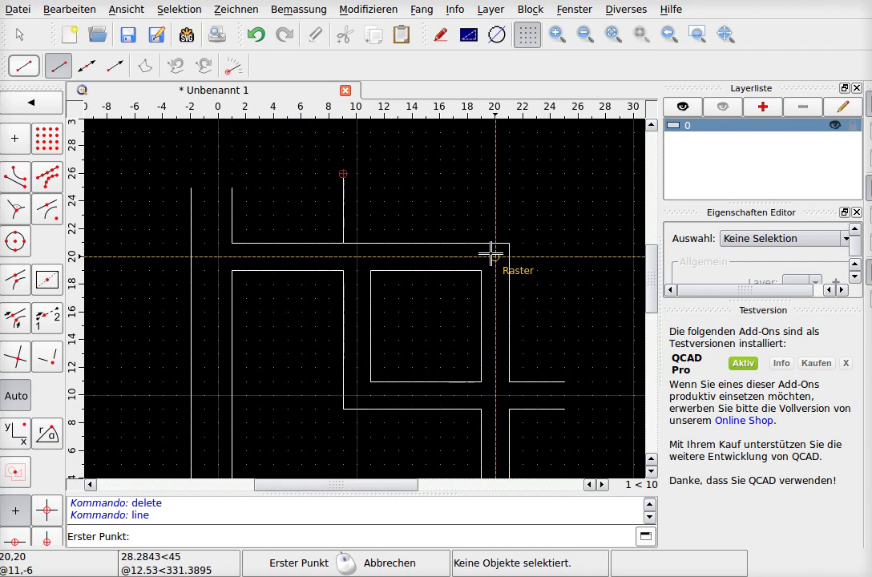
left_click(256, 33)
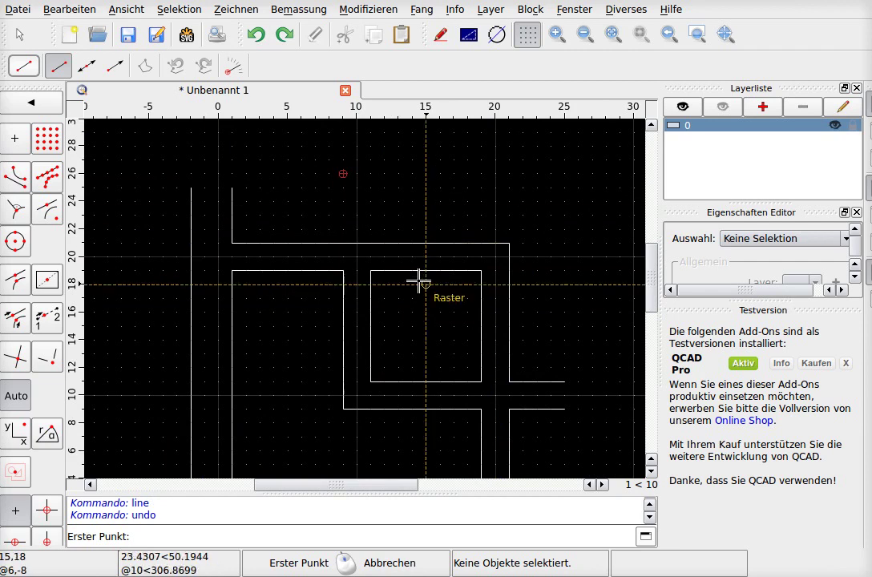
- Draw short uprights at x=9 and x=11 from the top rail up to y=25
left_click(343, 242)
left_click(343, 188)
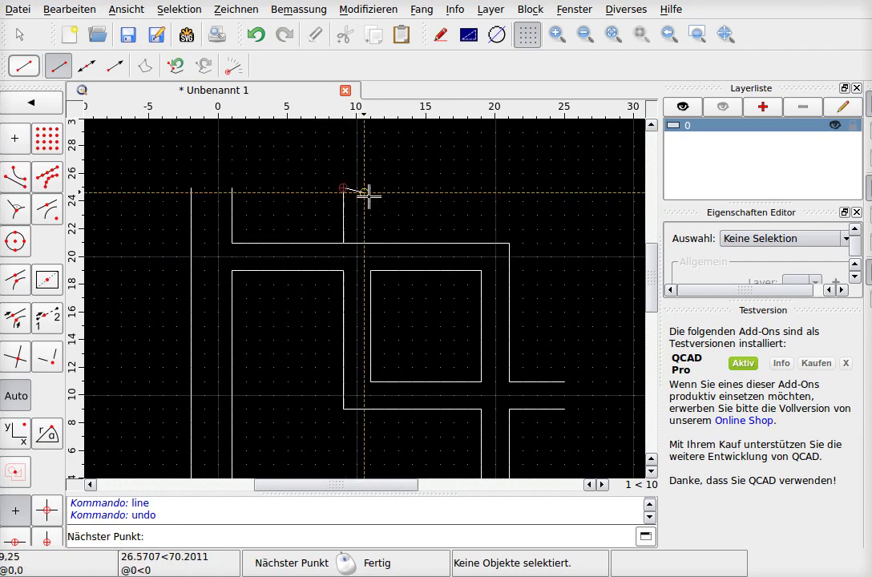
right_click(376, 238)
left_click(371, 242)
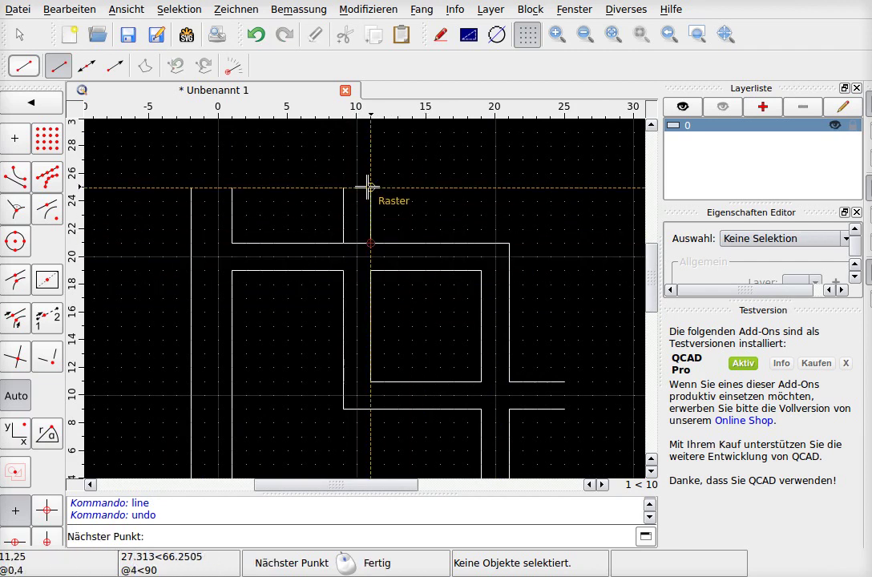
left_click(371, 188)
right_click(312, 242)
- Split the top rail where it meets the upright near x 10
right_click(91, 285)
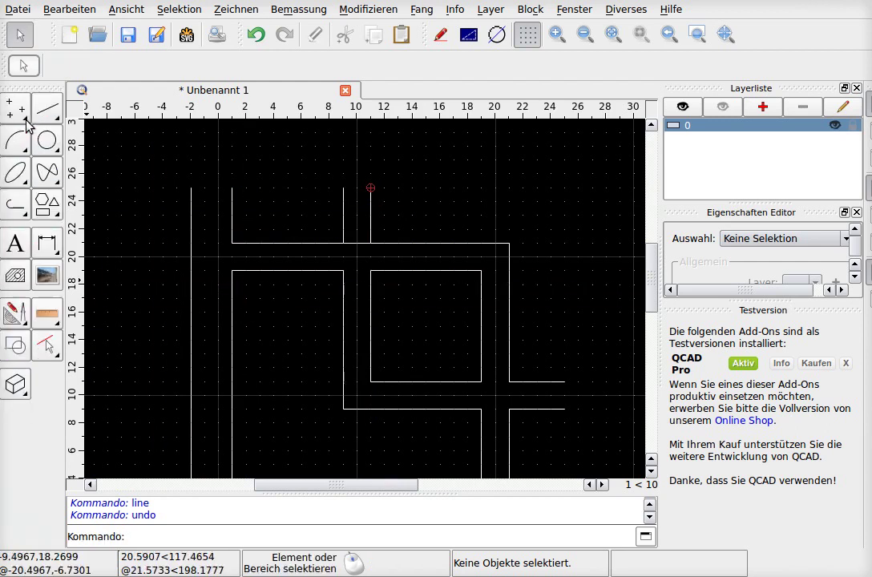
left_click(16, 313)
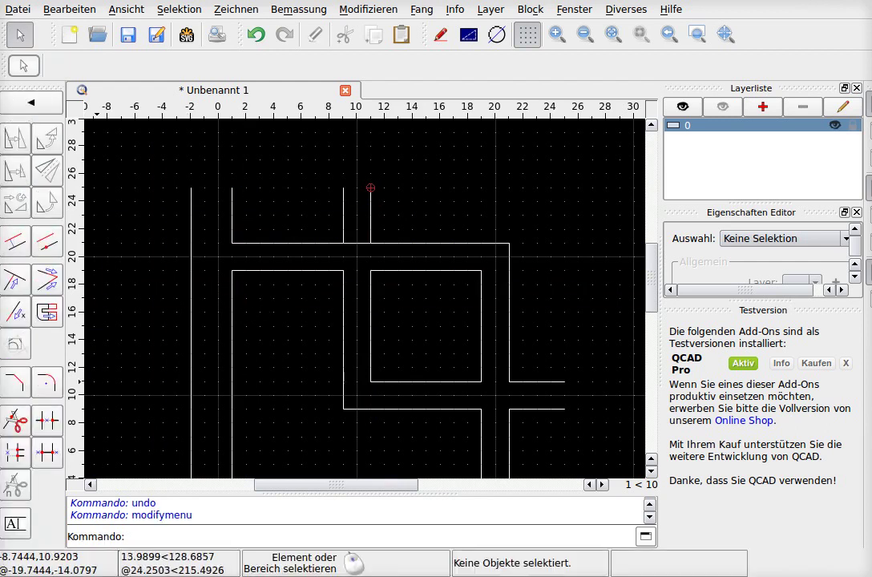
left_click(15, 421)
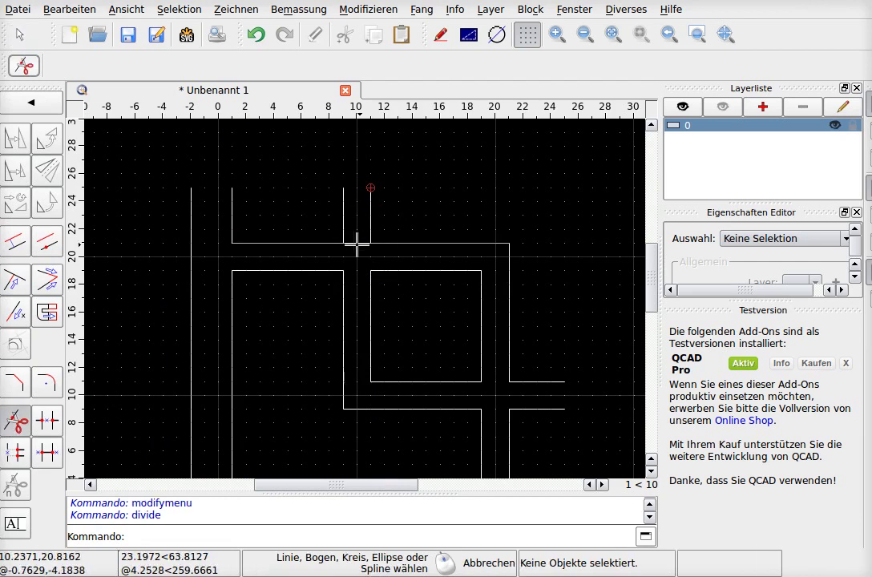
left_click(357, 243)
left_click(345, 243)
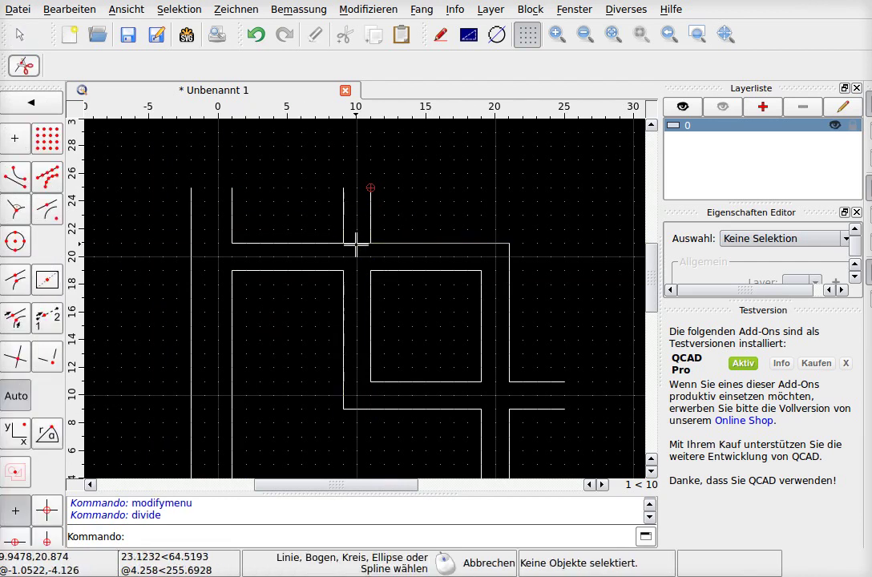
right_click(101, 223)
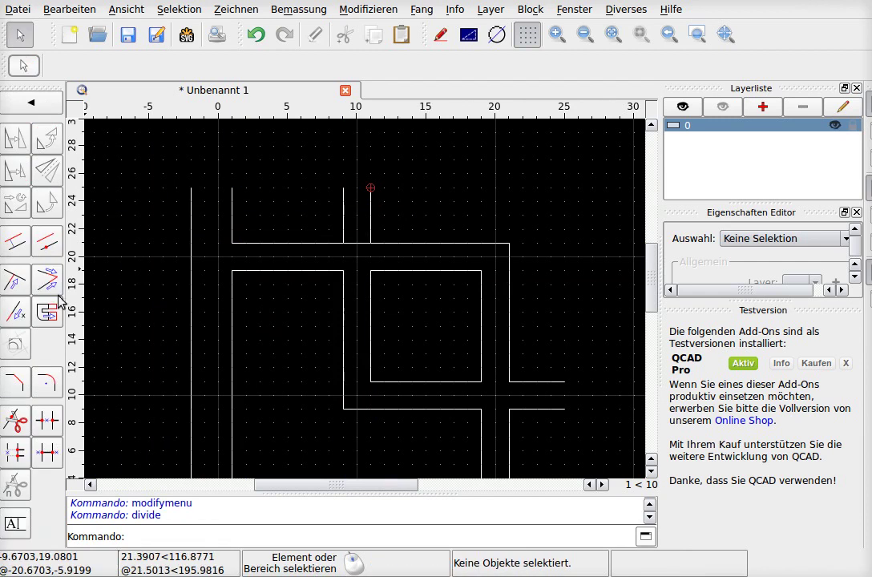
- Trim away the short top-rail stub between the x=9 and x=11 uprights
left_click(47, 280)
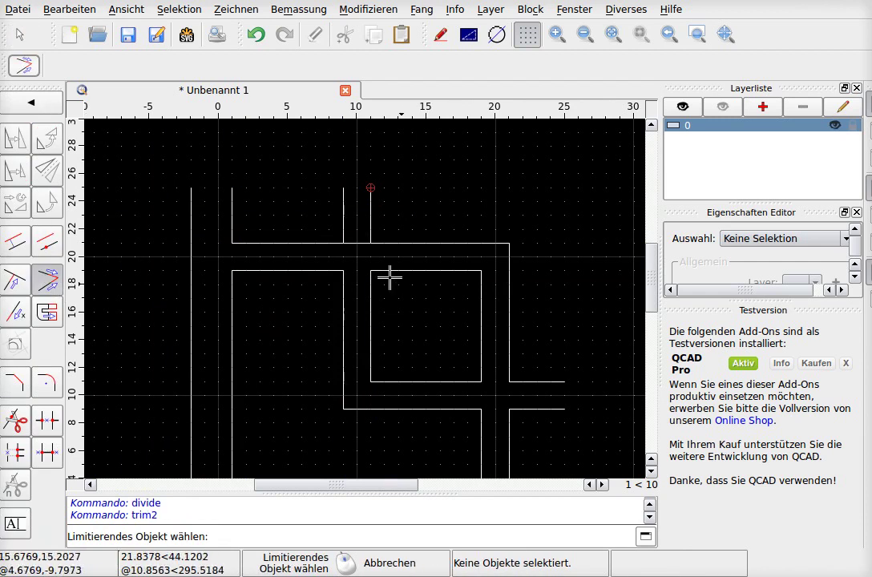
left_click(390, 243)
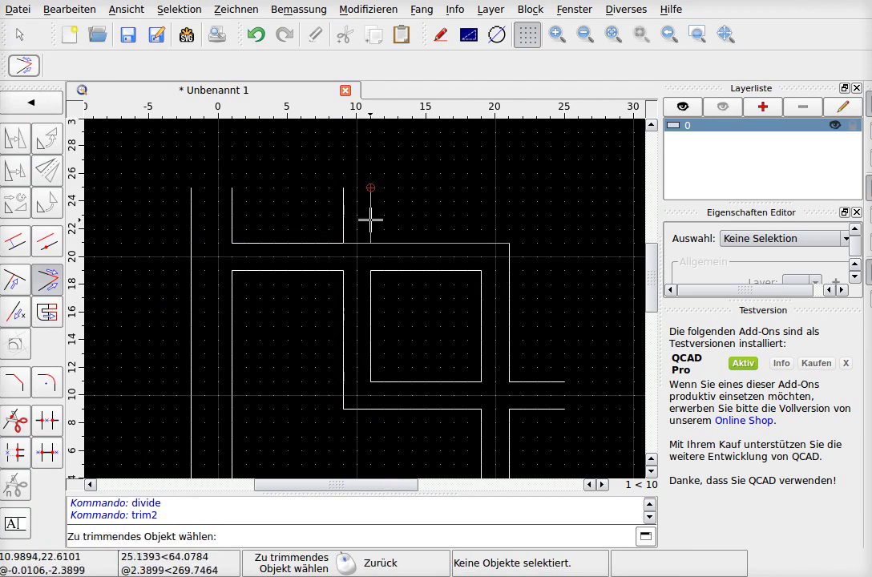
left_click(370, 218)
scroll(420, 330, "down", 1)
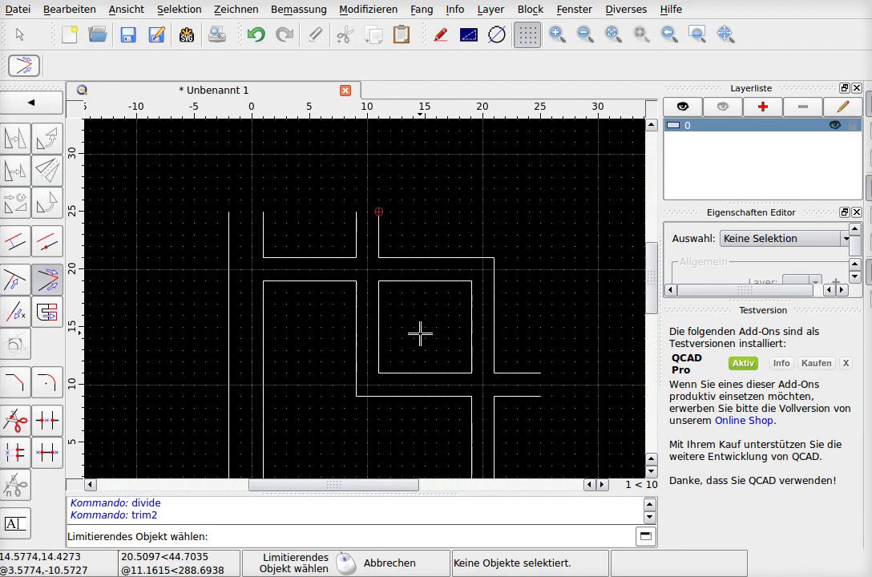
scroll(420, 330, "down", 3)
scroll(514, 428, "up", 1)
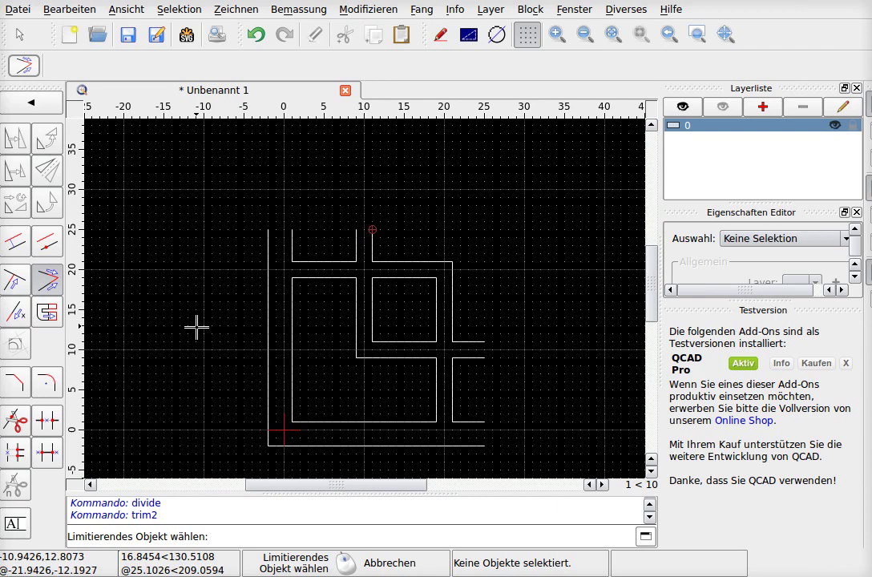
- Window-select only the 20 inner lattice lines, leaving out the outer frame
key("Escape")
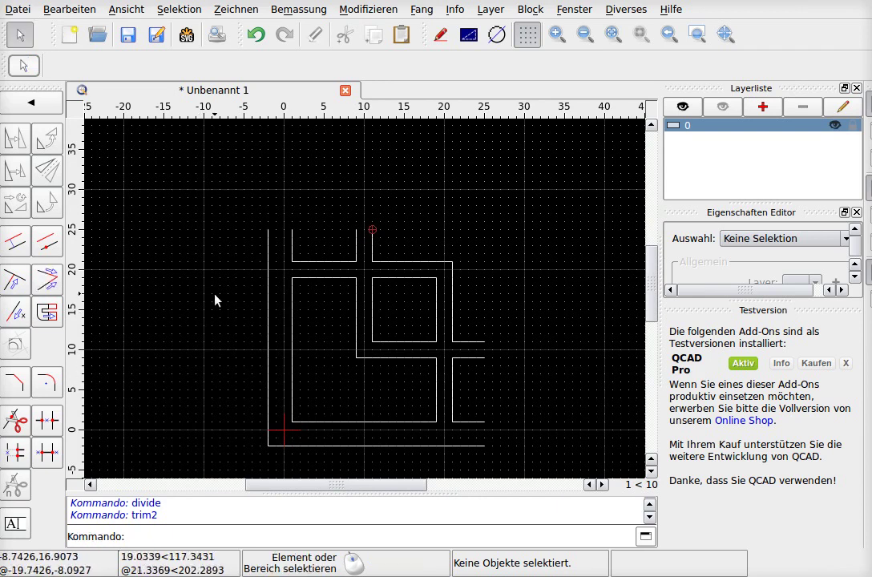
left_click_drag(235, 213, 516, 437)
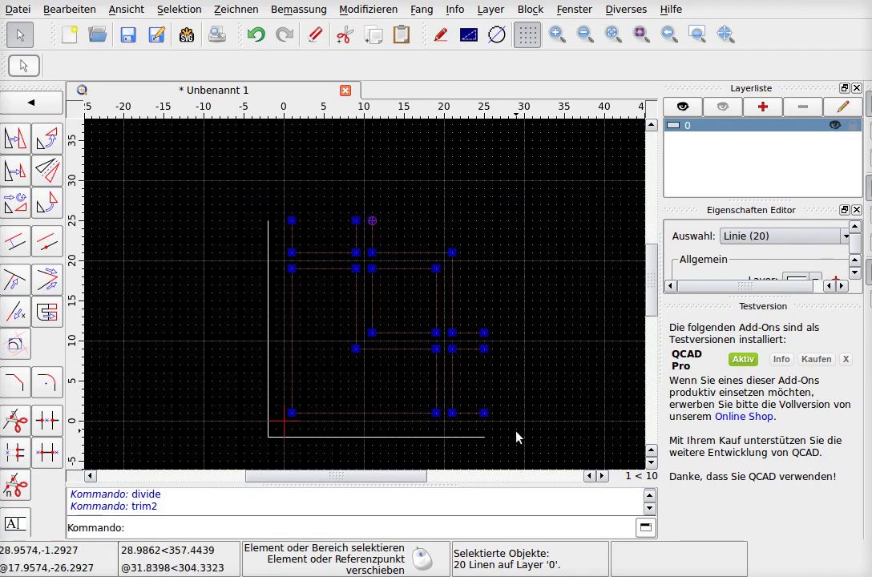
right_click(472, 385)
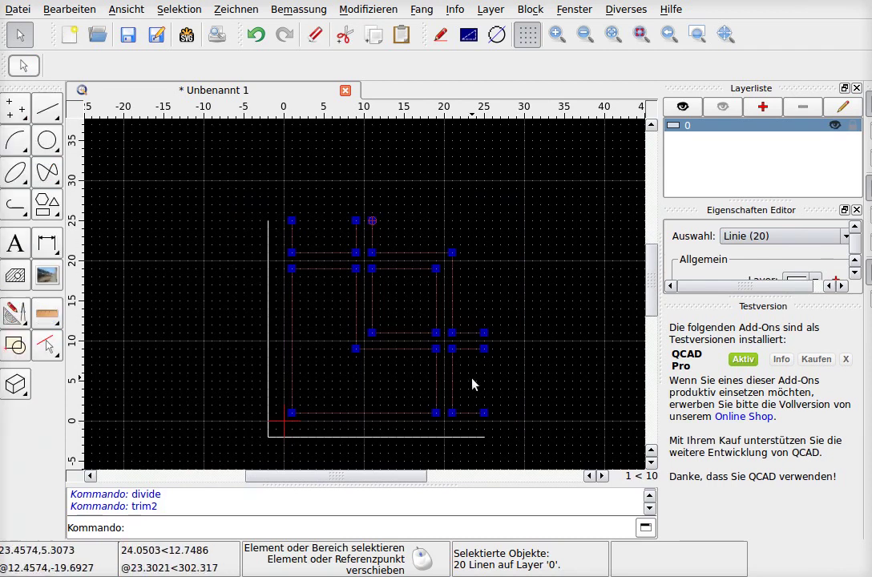
right_click(573, 394)
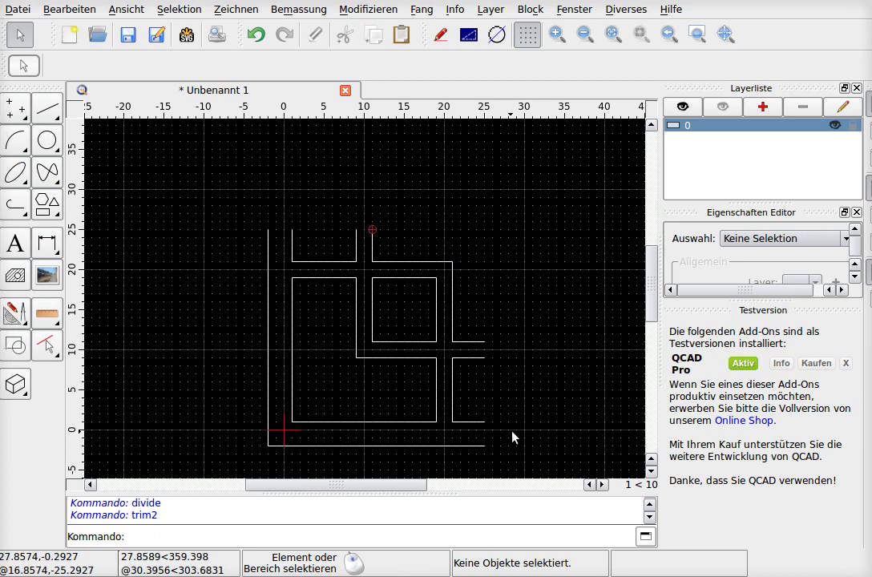
left_click_drag(515, 430, 197, 212)
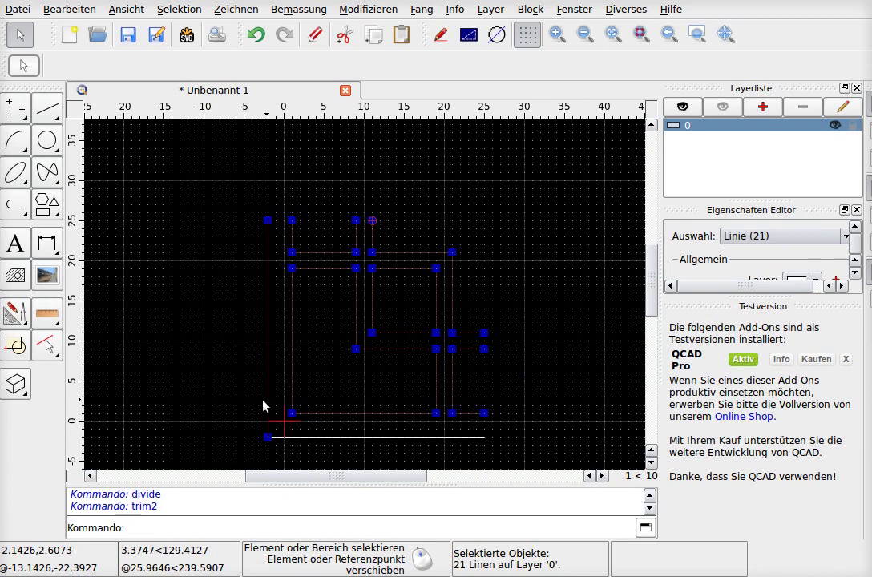
key("Escape")
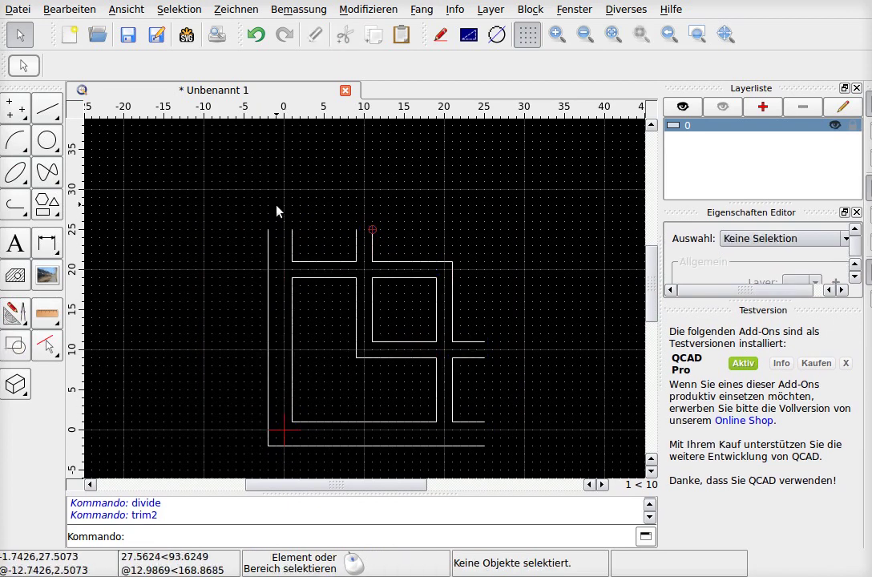
left_click_drag(277, 211, 506, 441)
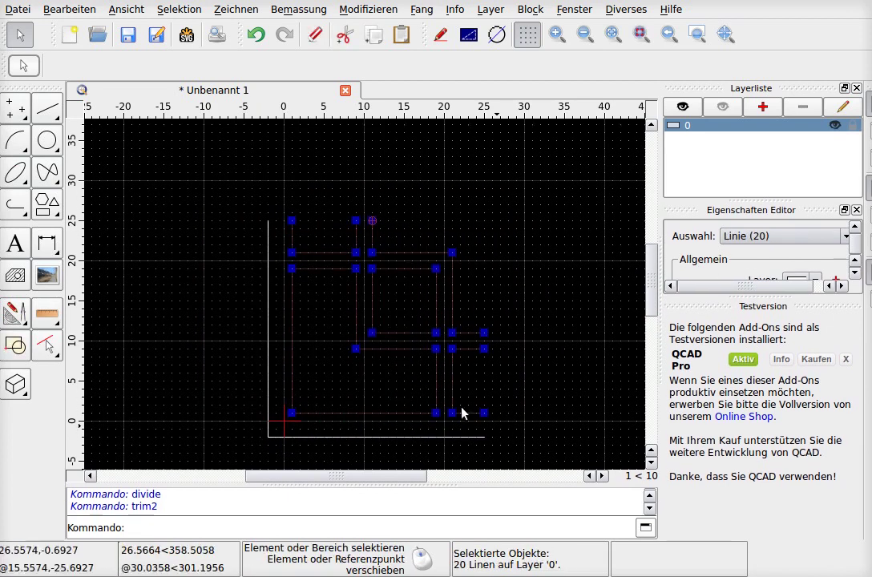
- Mirror the selected lines across a vertical axis at x=25, keeping the originals
left_click(15, 313)
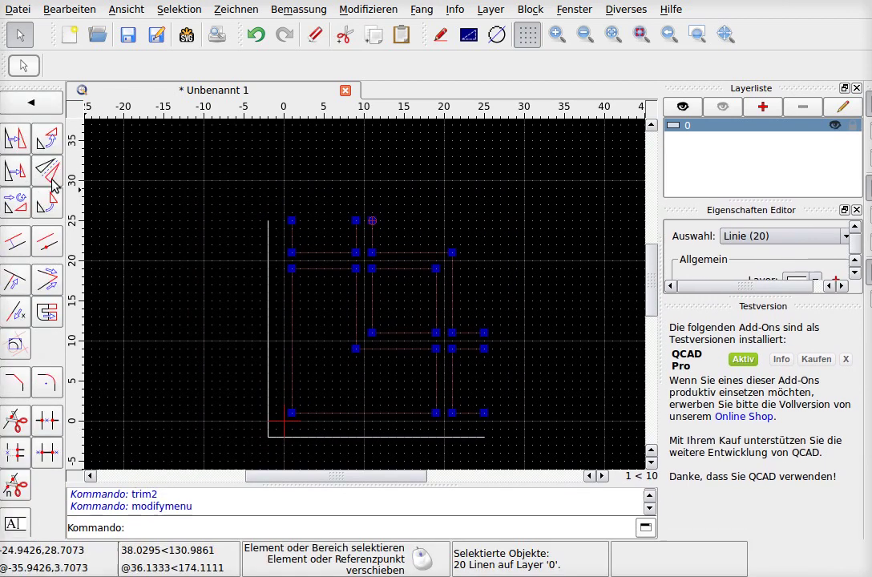
left_click(45, 170)
scroll(573, 437, "up", 4)
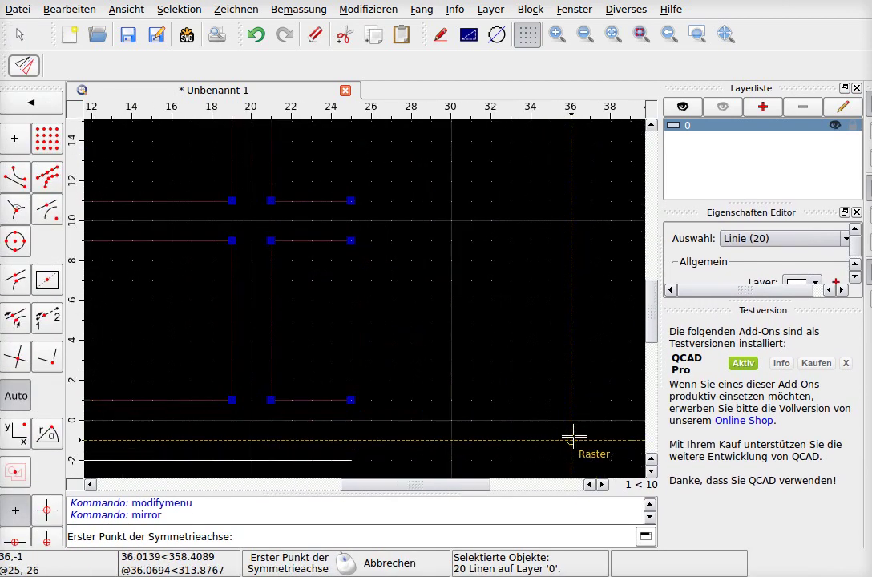
left_click(351, 399)
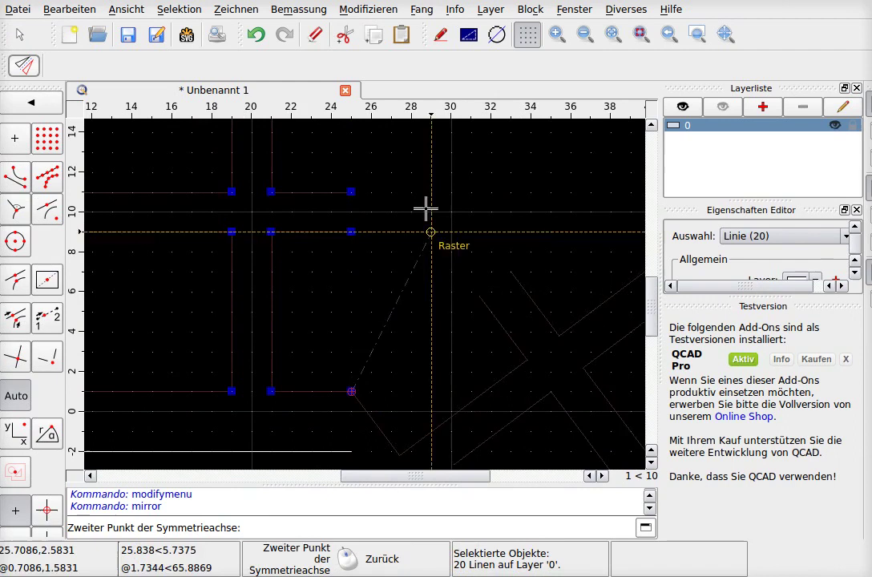
left_click(354, 191)
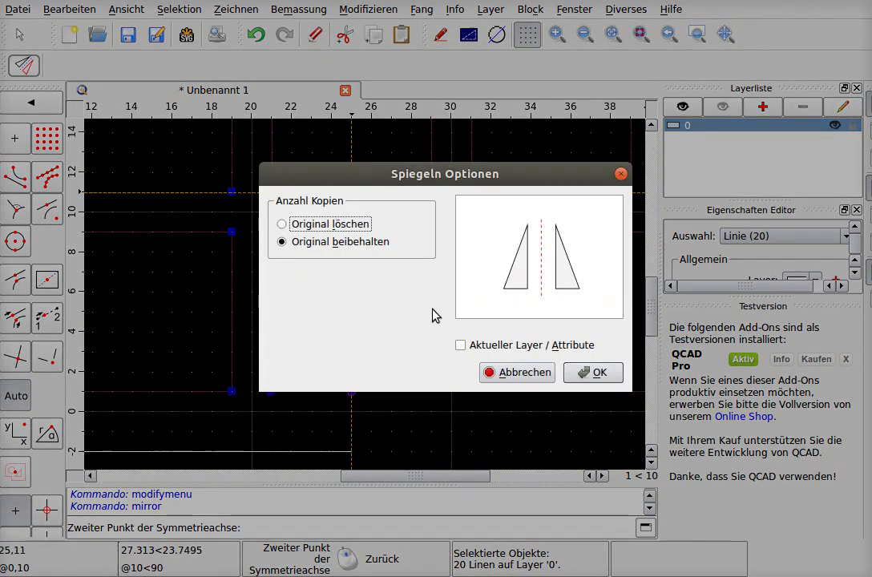
left_click(594, 372)
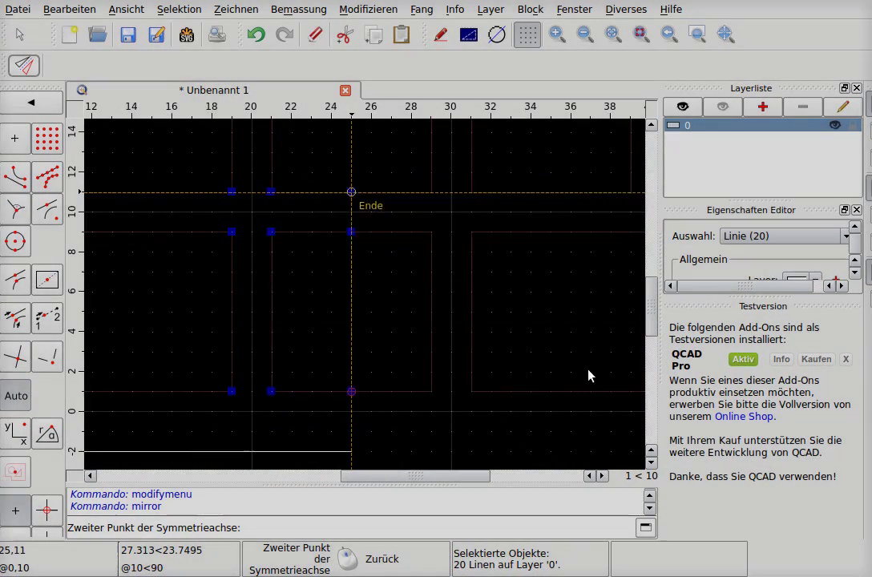
left_click(400, 331)
scroll(477, 376, "down", 4)
scroll(485, 390, "down", 1)
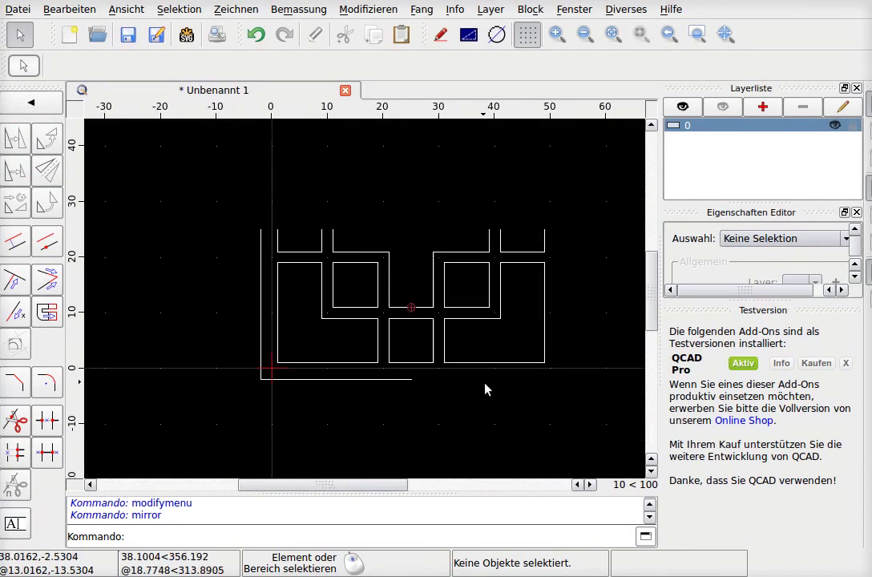
scroll(502, 389, "down", 2)
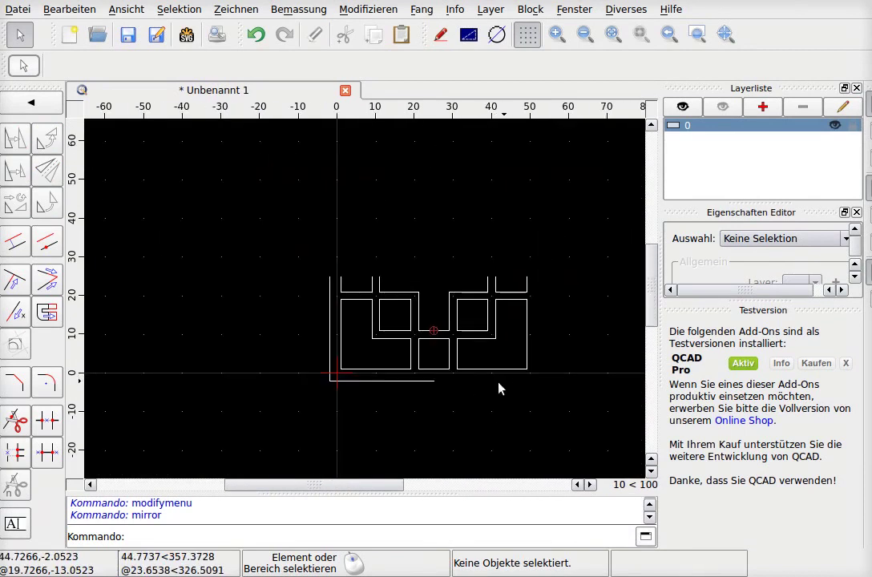
key("alt+Tab")
left_click_drag(450, 52, 302, 20)
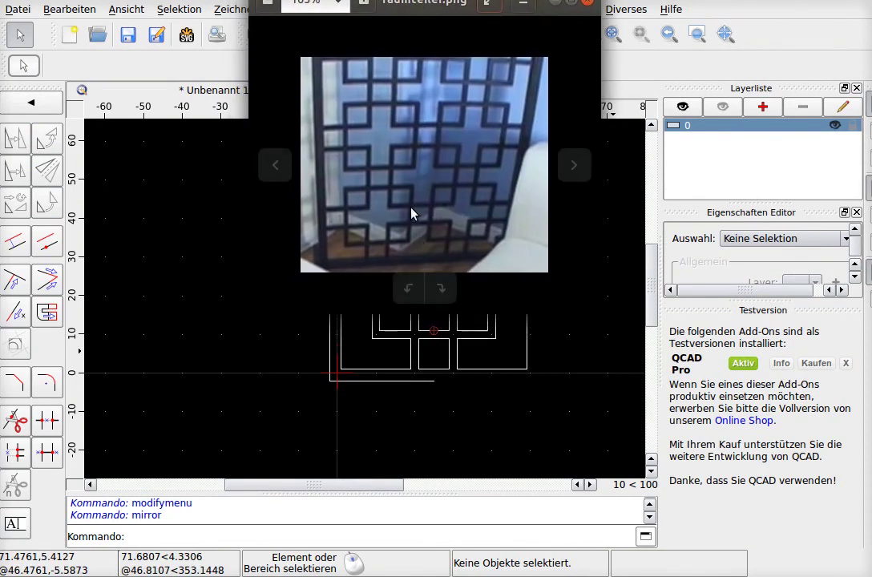
key("ctrl+w")
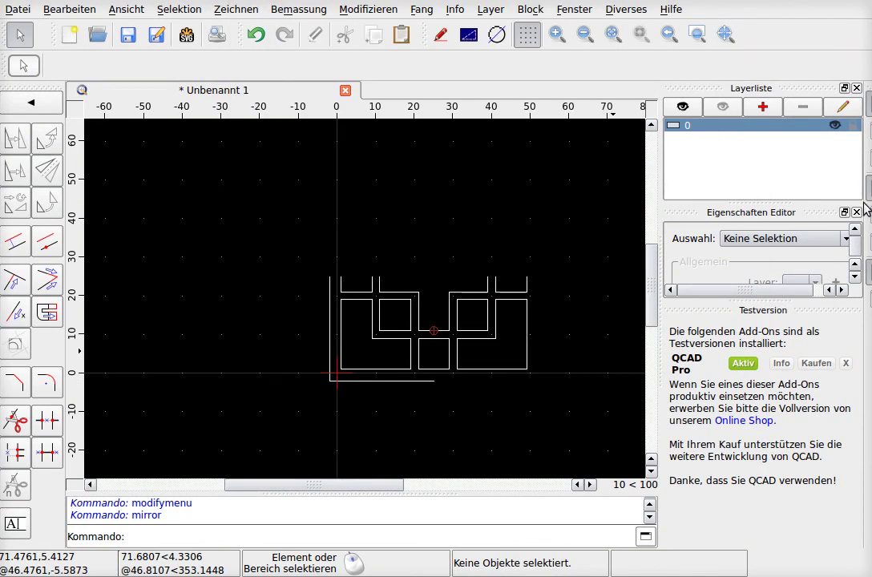
left_click(528, 346)
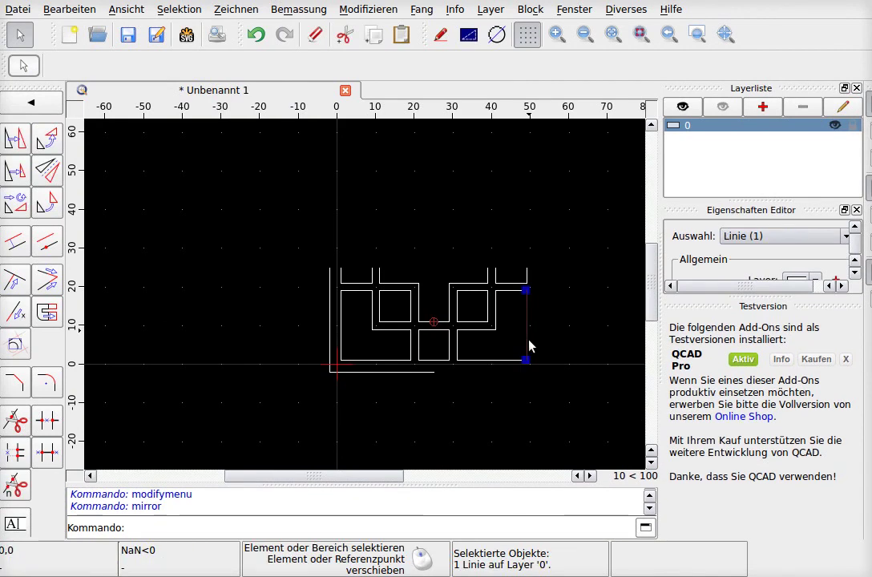
- Delete the right edge line, then mirror all 41 lines across x≈50, keeping originals
key("Delete")
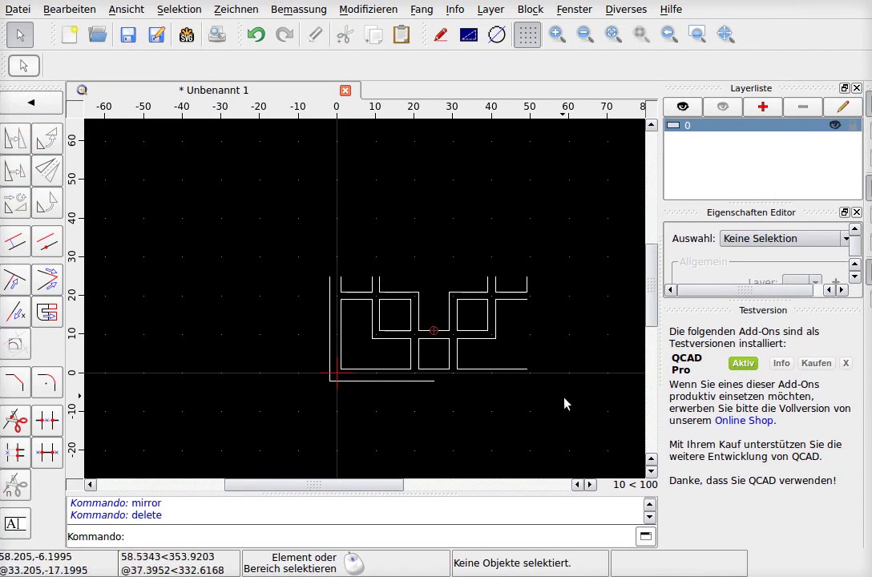
mouse_move(570, 400)
left_mouse_down()
mouse_move(307, 286)
mouse_move(301, 260)
left_mouse_up()
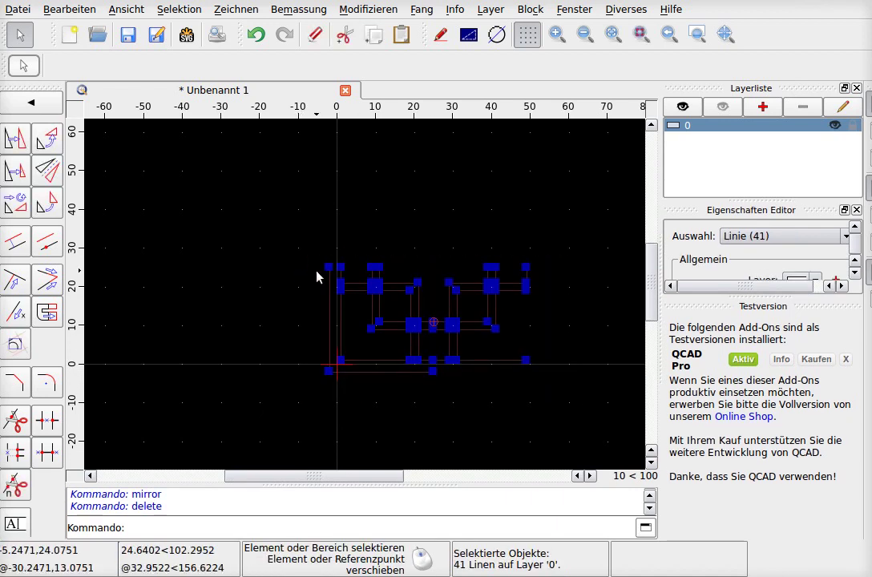
left_click(36, 171)
scroll(562, 375, "up", 3)
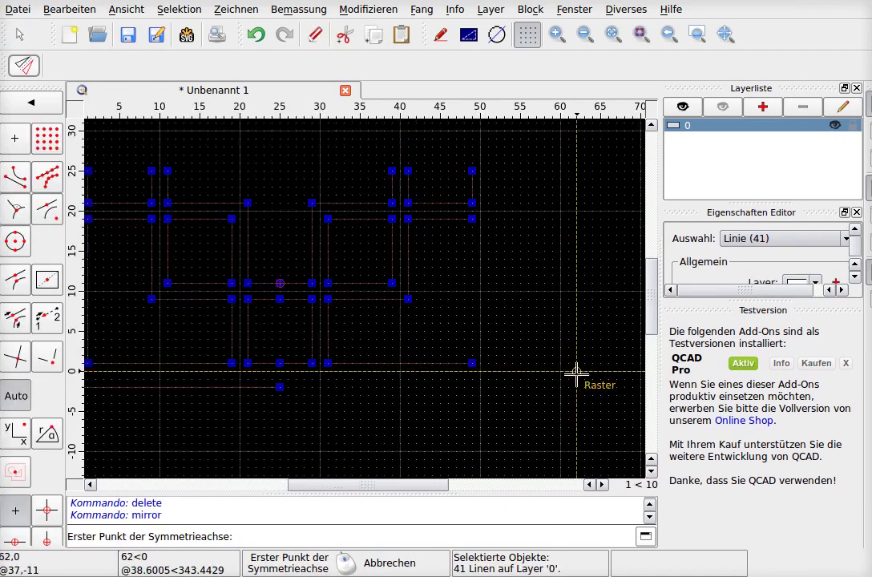
scroll(575, 370, "up", 1)
left_click(452, 363)
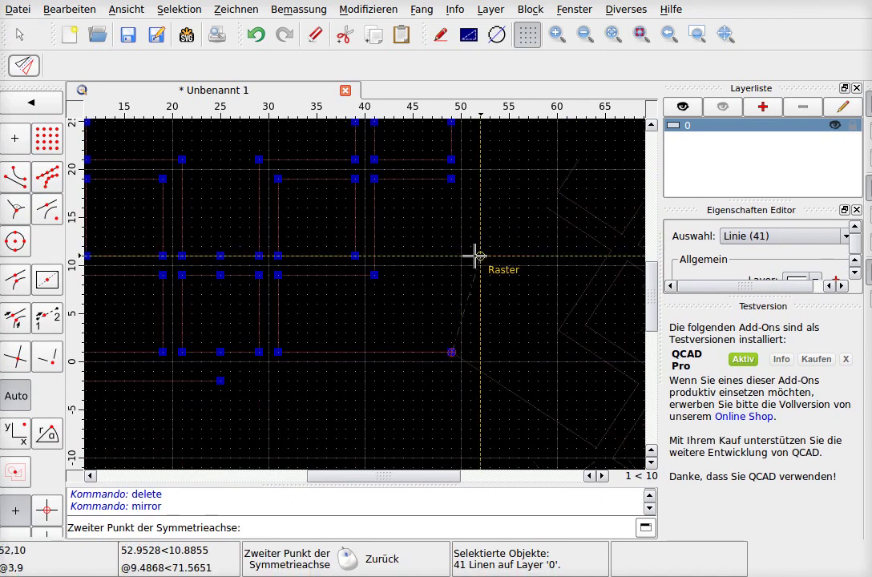
left_click(453, 183)
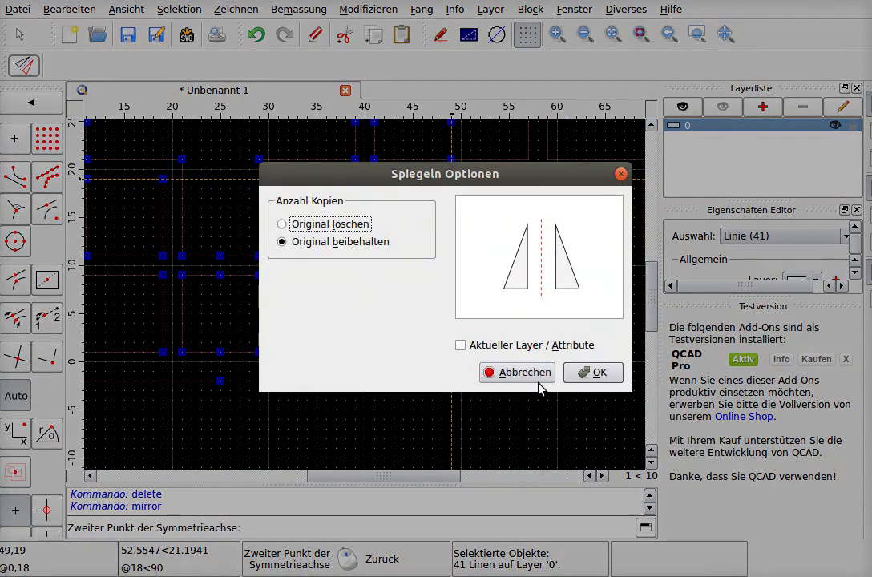
left_click(585, 373)
scroll(386, 392, "down", 5)
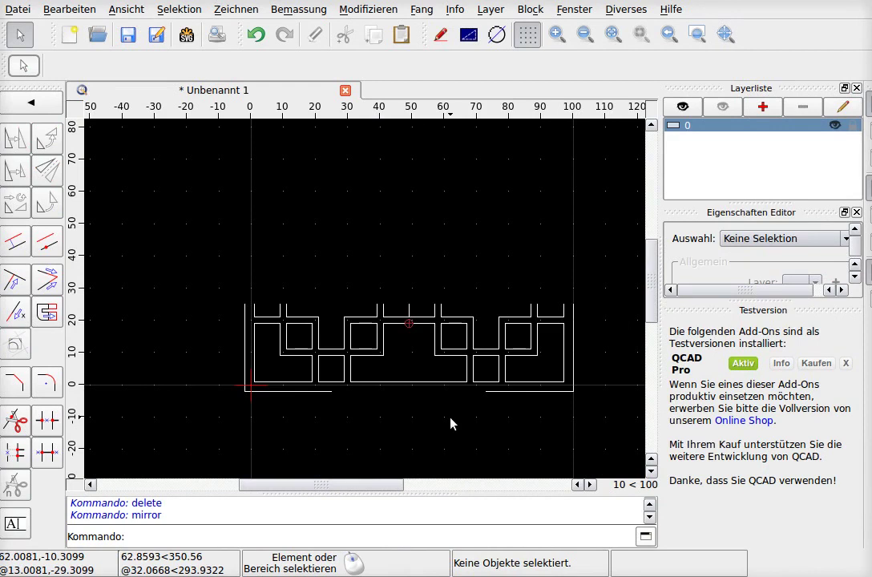
scroll(412, 324, "up", 5)
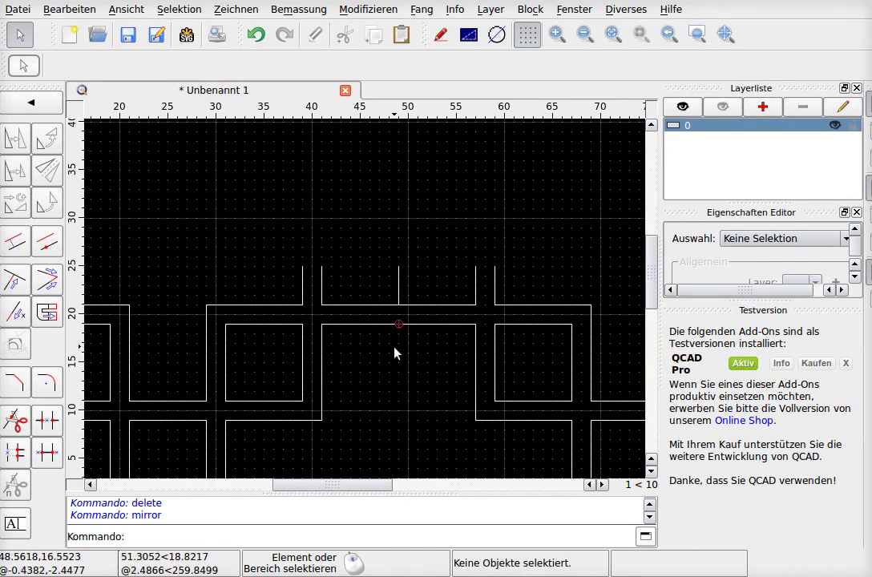
scroll(413, 353, "down", 3)
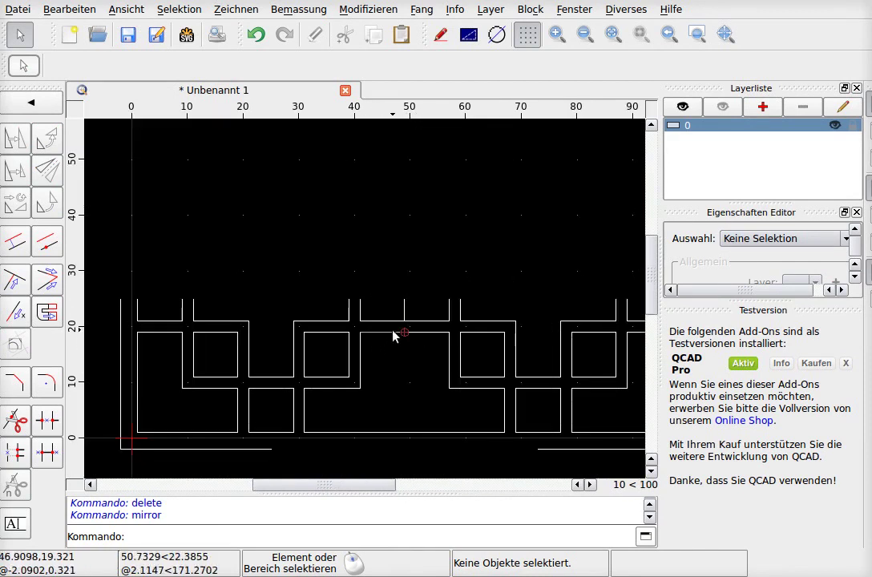
scroll(394, 335, "down", 1)
scroll(393, 335, "down", 1)
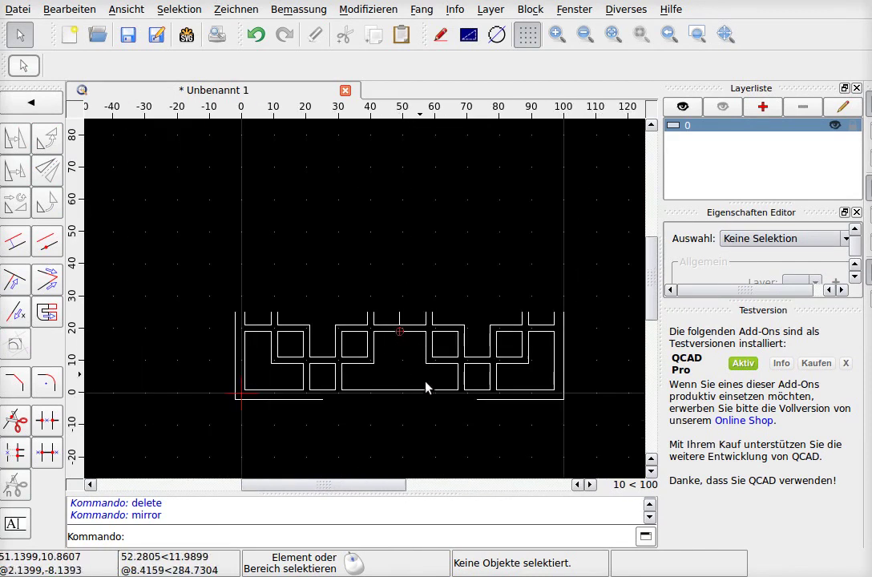
- Undo the wide mirror and delete the short vertical line at x≈49
left_click(256, 34)
scroll(365, 404, "up", 5)
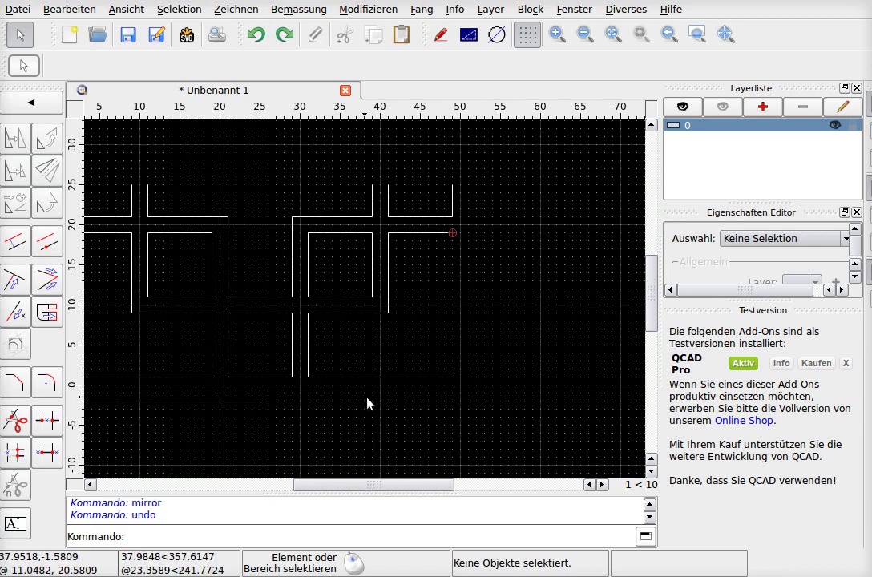
scroll(427, 245, "up", 2)
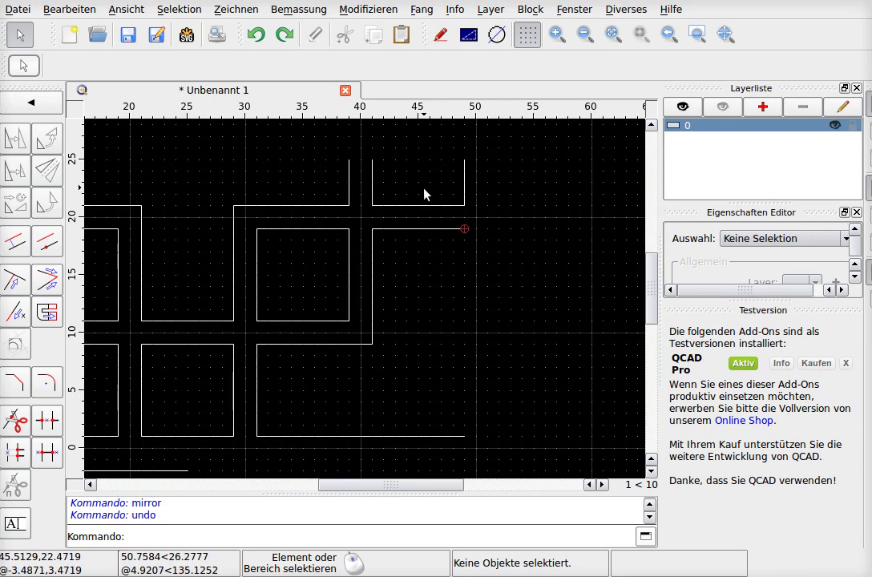
left_click(468, 181)
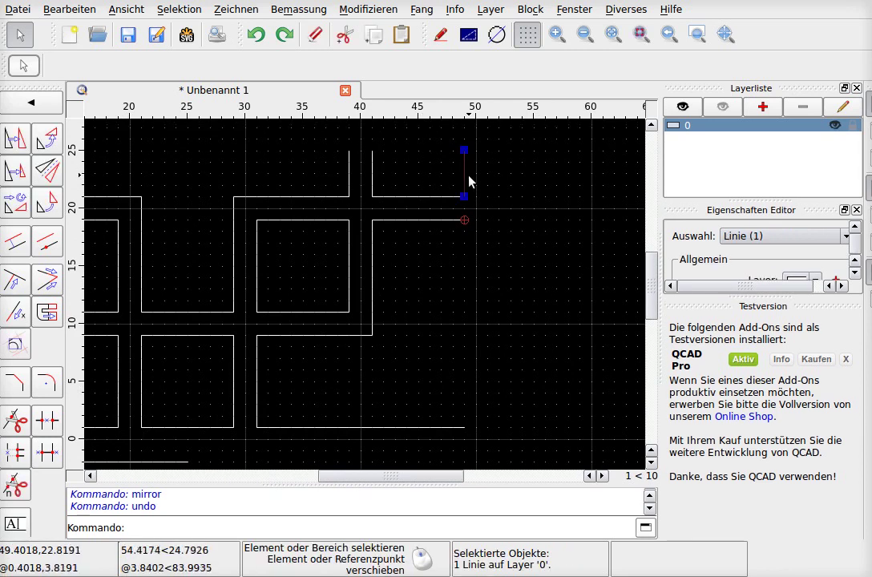
key("Delete")
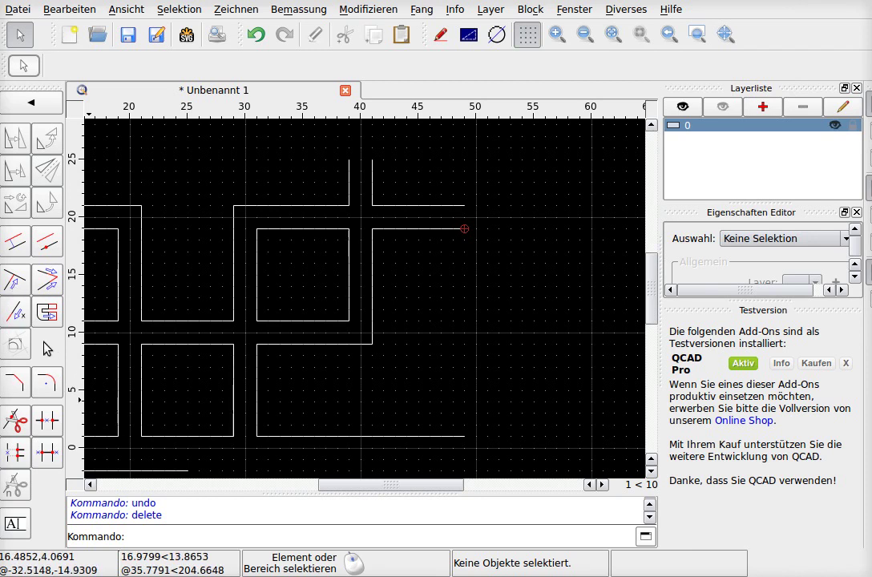
- Shorten the three right-hand horizontal lines by 4 so they end at x=45
left_click(15, 313)
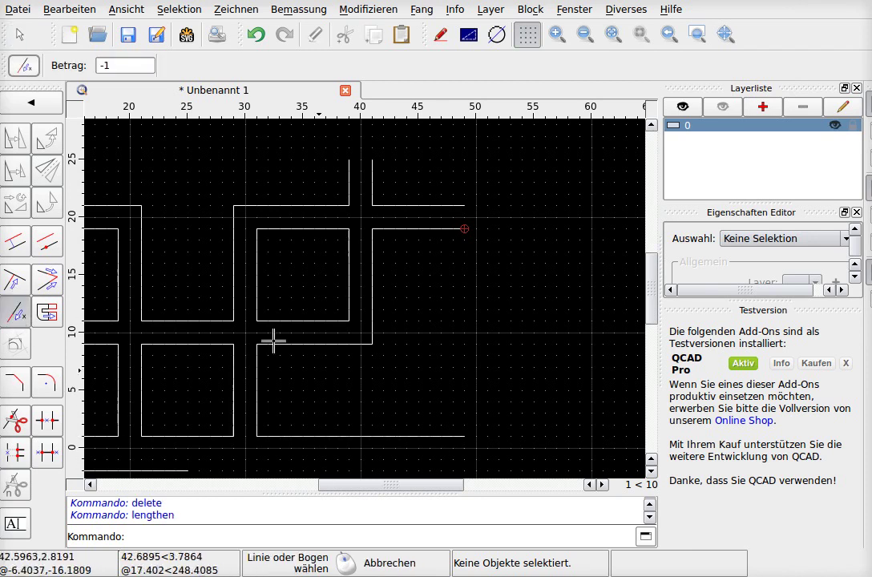
left_click_drag(120, 65, 82, 64)
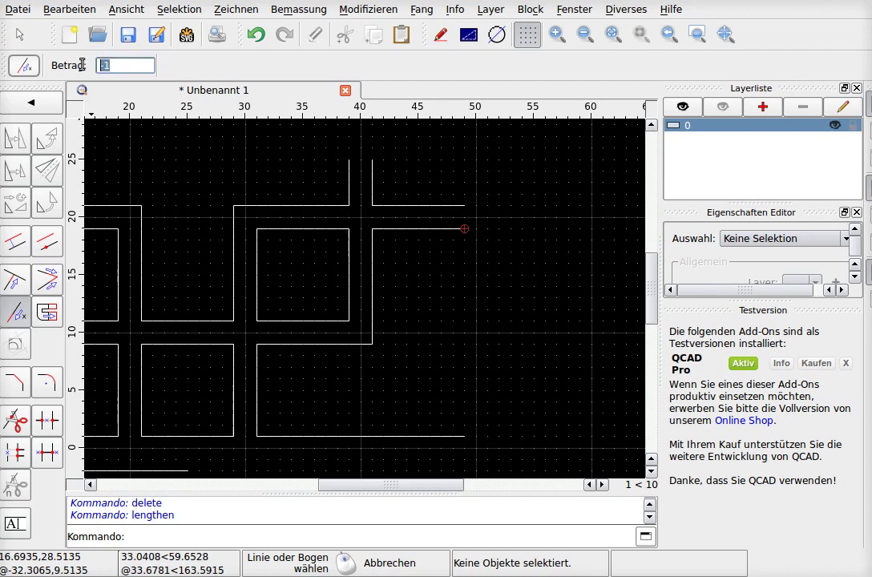
type("-4")
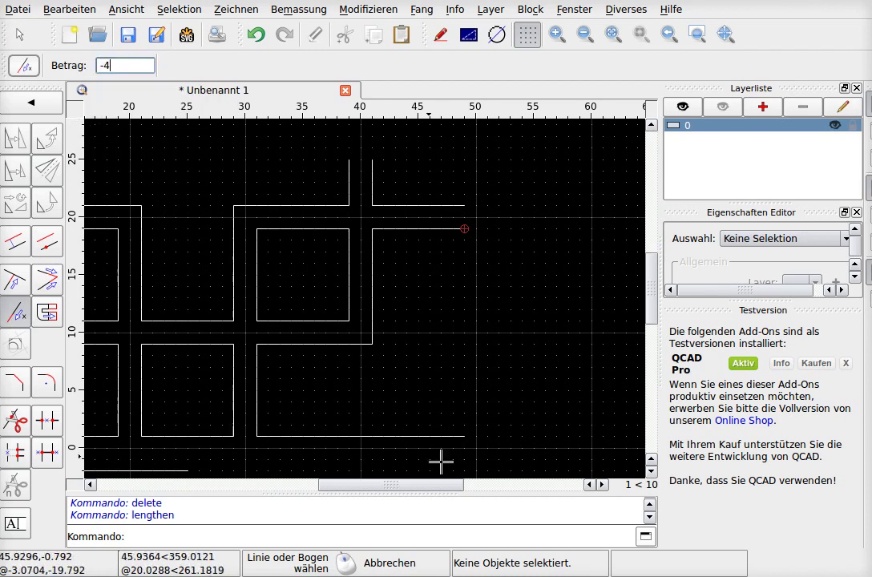
left_click(451, 436)
left_click(448, 230)
left_click(449, 206)
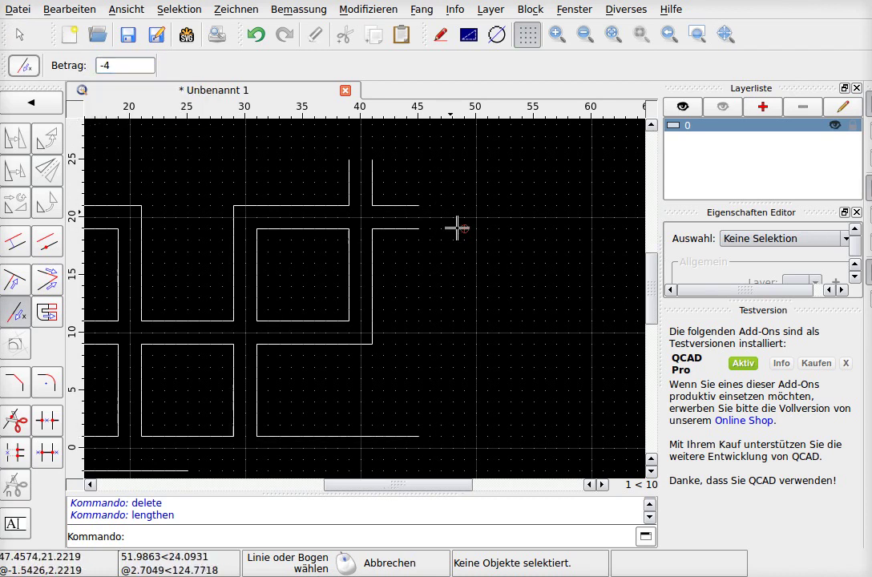
right_click(489, 314)
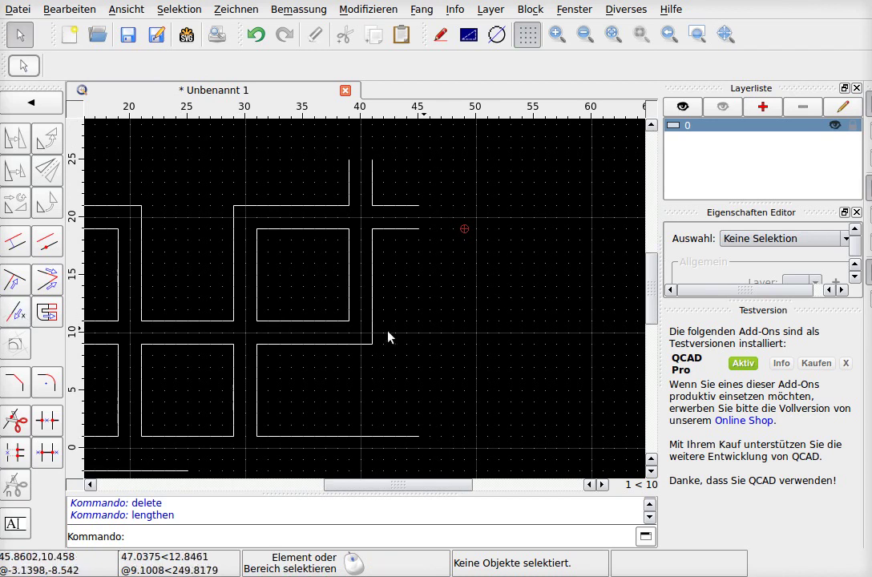
scroll(499, 424, "down", 3)
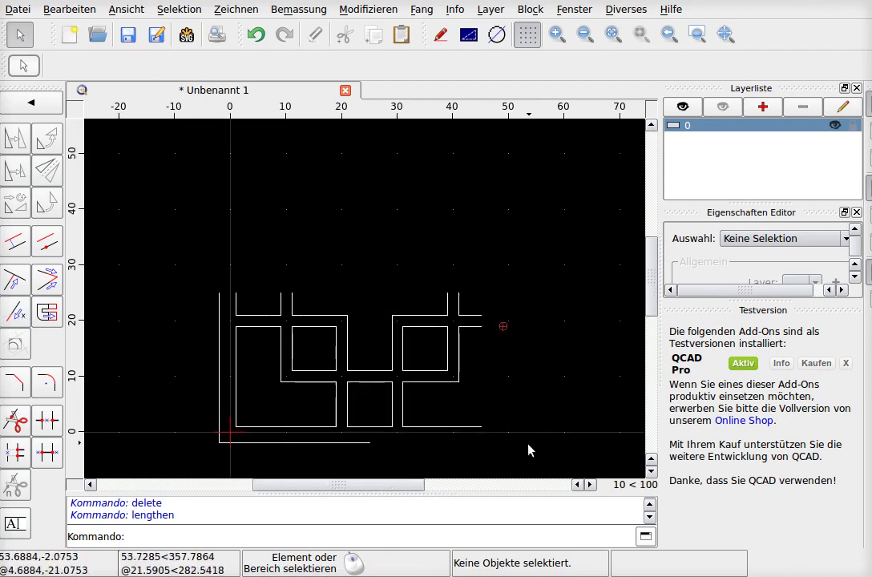
- Mirror all 40 lattice lines across a vertical axis at x=45, keeping the originals
left_click_drag(531, 447, 145, 279)
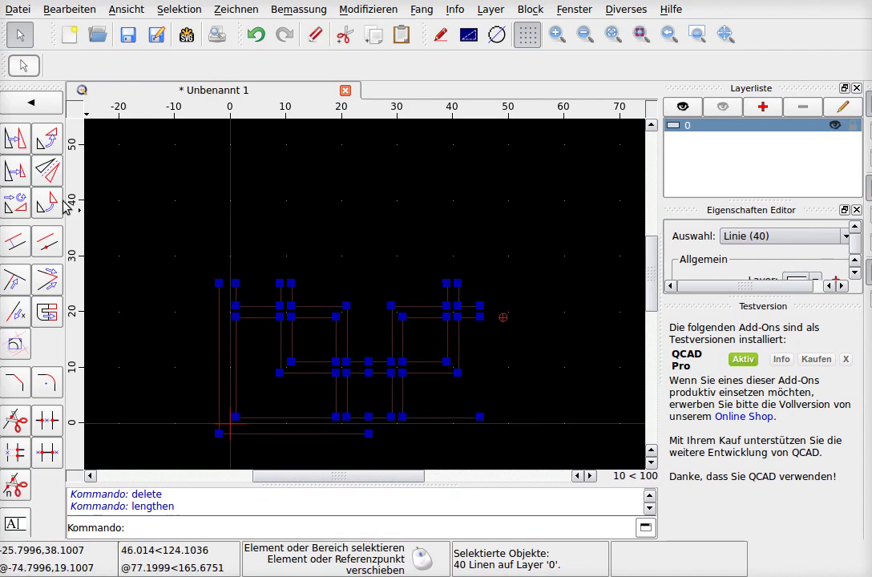
left_click(49, 171)
scroll(549, 465, "up", 5)
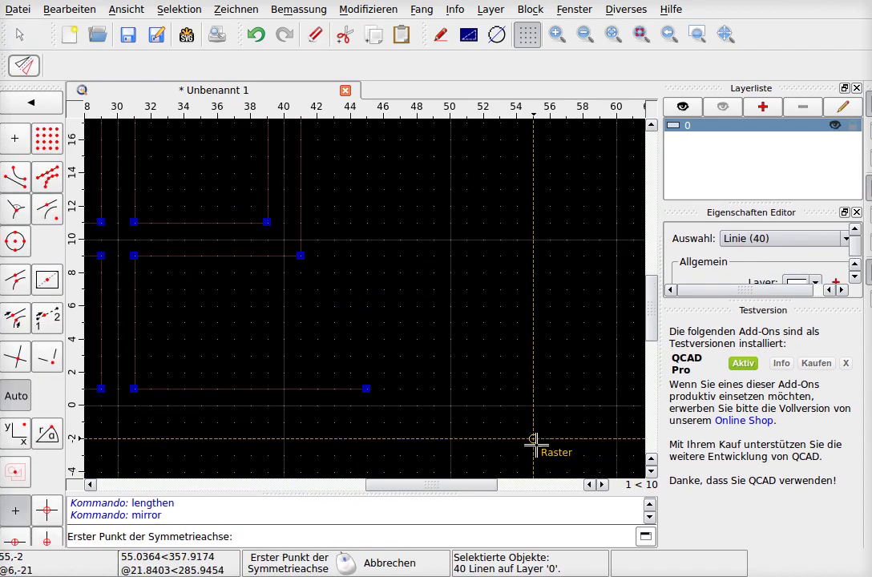
left_click(363, 394)
scroll(405, 425, "down", 2)
scroll(410, 432, "down", 2)
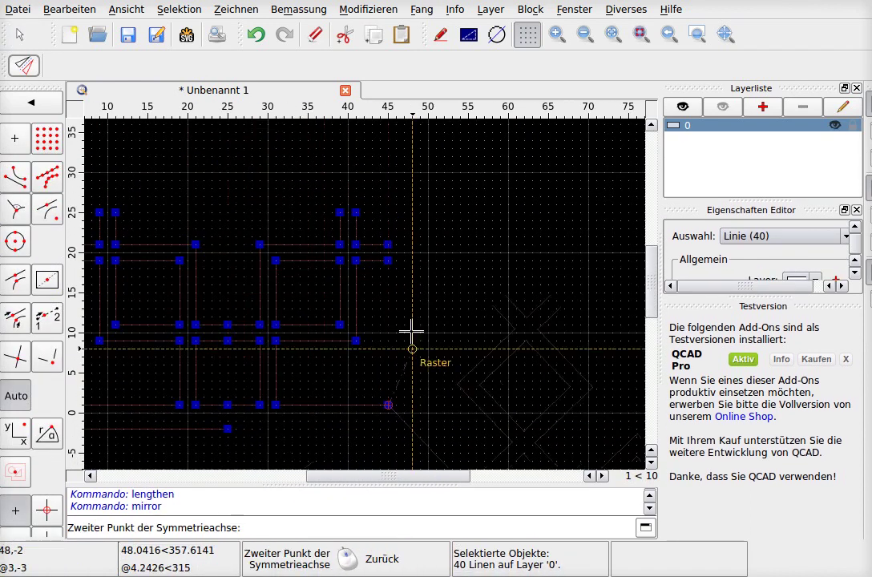
left_click(393, 261)
left_click(598, 374)
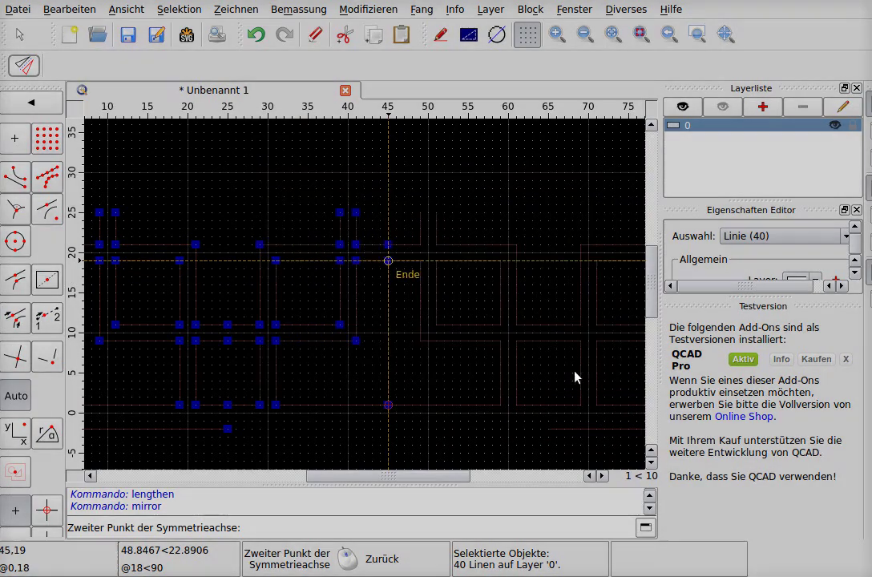
scroll(384, 354, "down", 4)
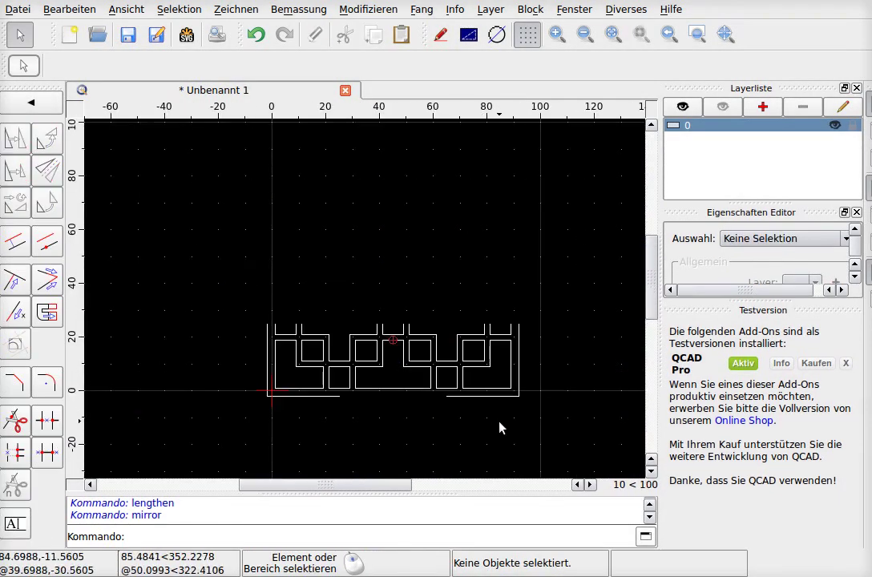
scroll(502, 425, "up", 2)
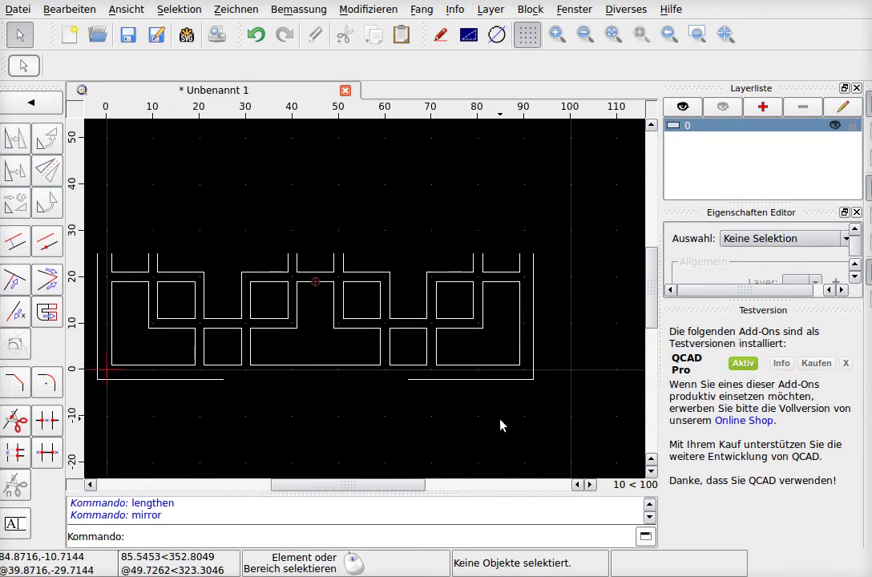
left_click(470, 380)
- Delete the leftover bottom line and extend the bottom line to the right vertical edge
key("Delete")
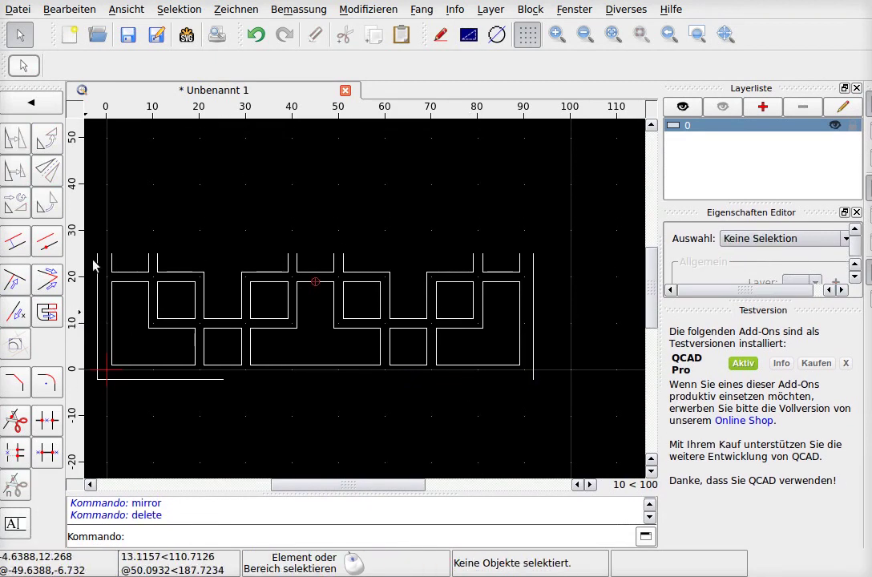
left_click(48, 279)
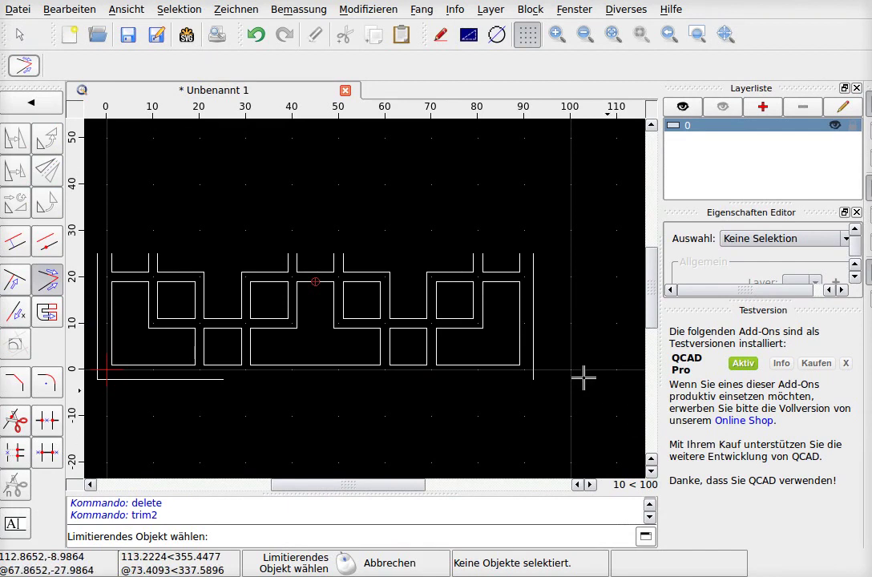
left_click(533, 346)
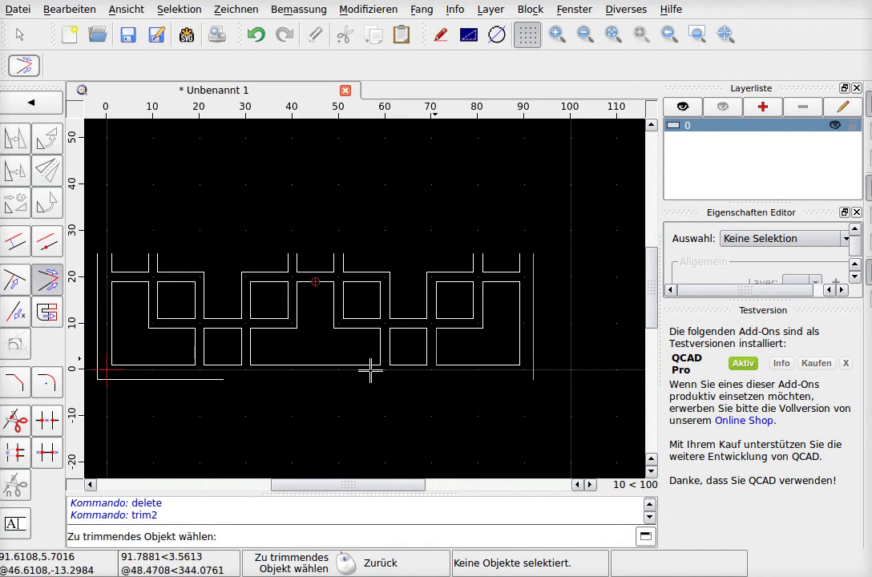
left_click(213, 377)
scroll(369, 441, "down", 3)
scroll(232, 362, "up", 4)
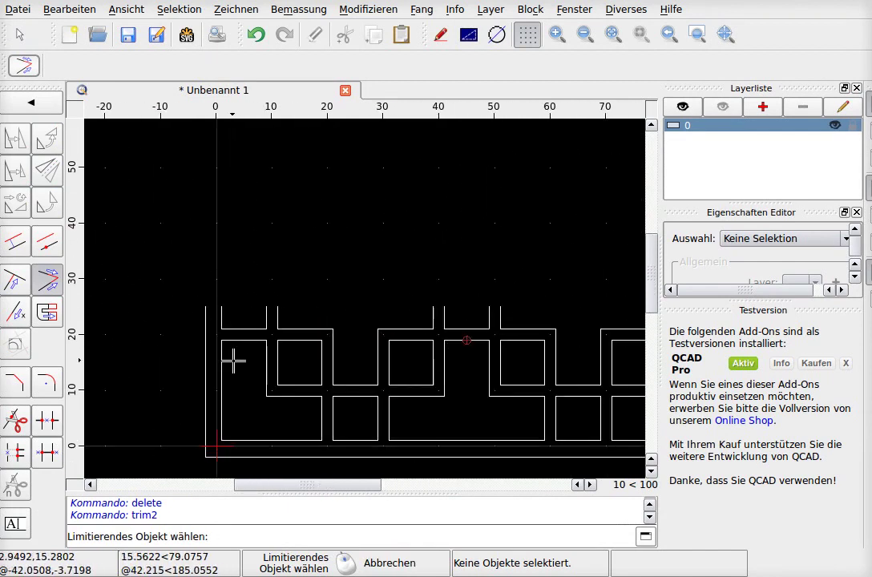
scroll(234, 362, "down", 1)
scroll(459, 381, "up", 4)
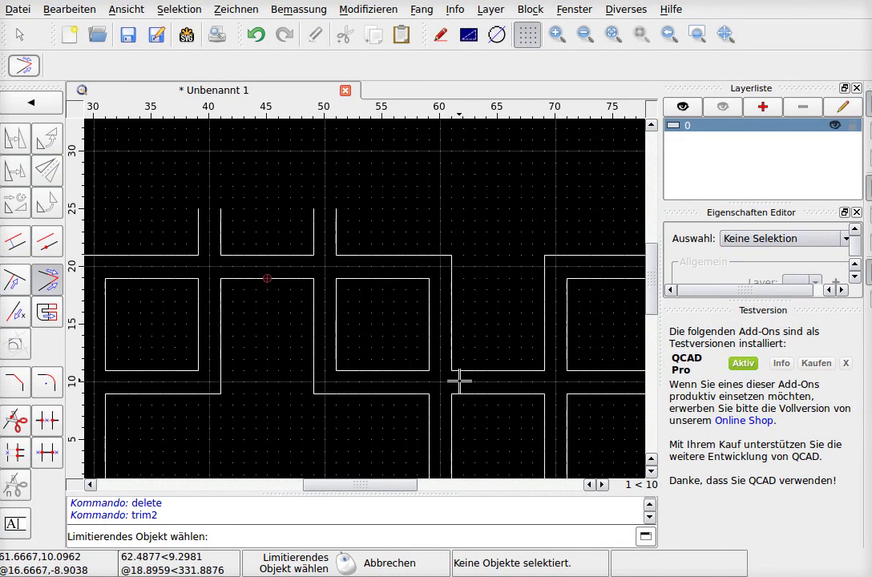
scroll(193, 293, "up", 2)
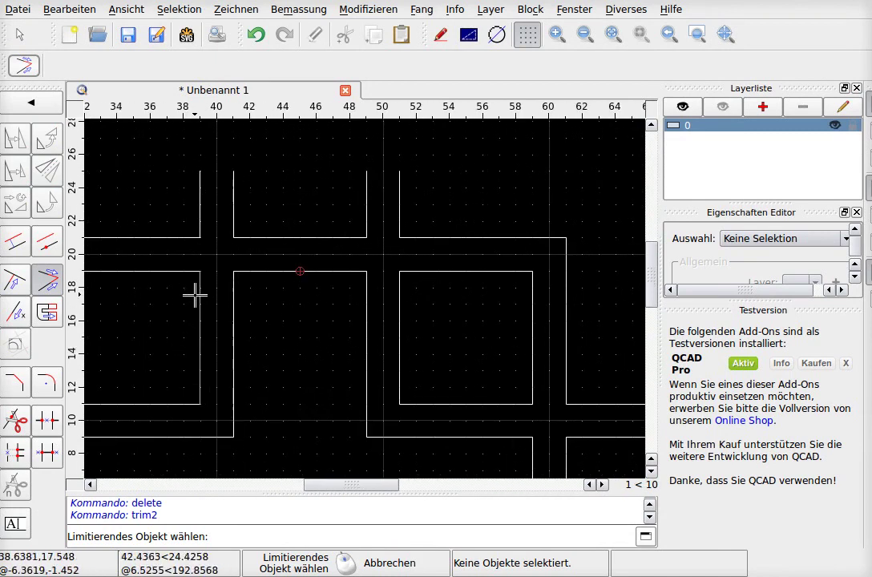
scroll(201, 298, "down", 1)
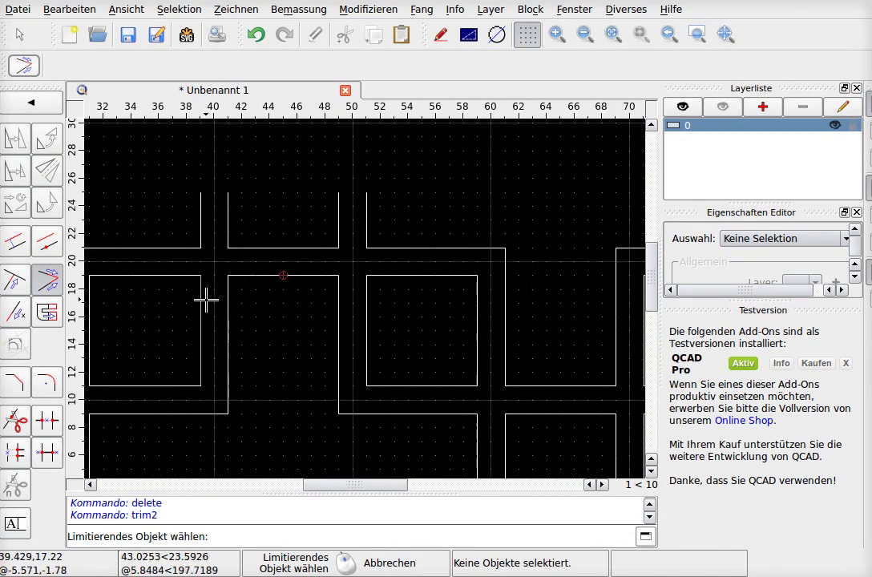
right_click(217, 304)
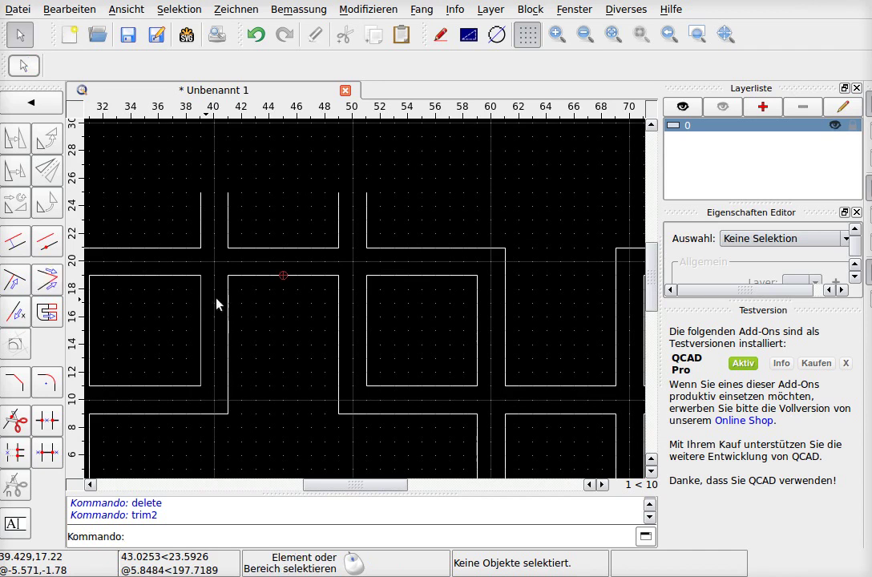
- Delete the two short overlapping segments at the centre joint
left_click(306, 275)
key("Delete")
left_click(311, 248)
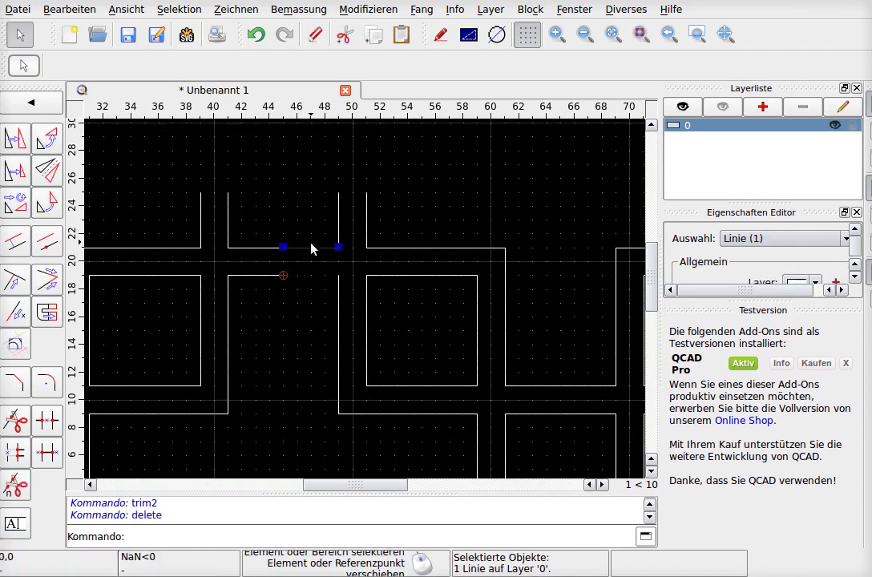
key("Delete")
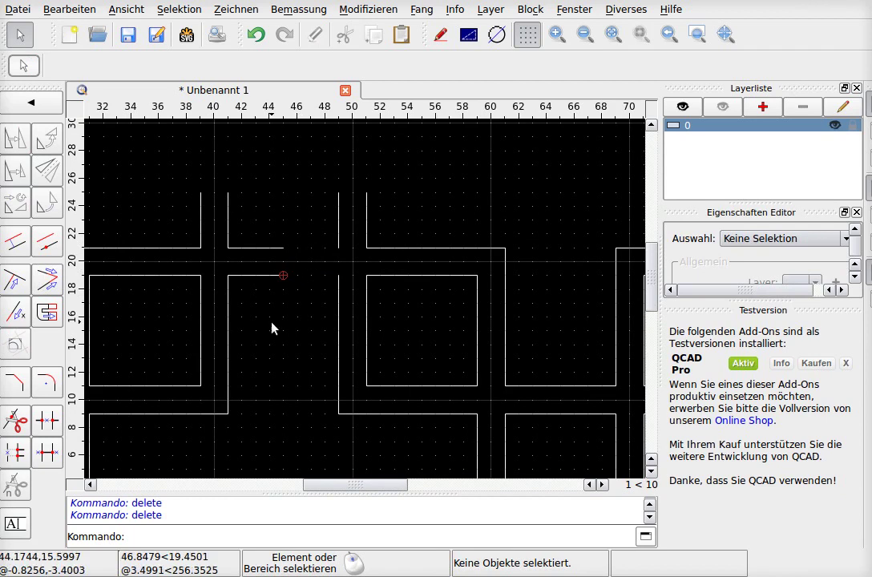
- Trim the horizontal segments against the x≈48 vertical to close the corner and centre joint
left_click(47, 279)
left_click(248, 248)
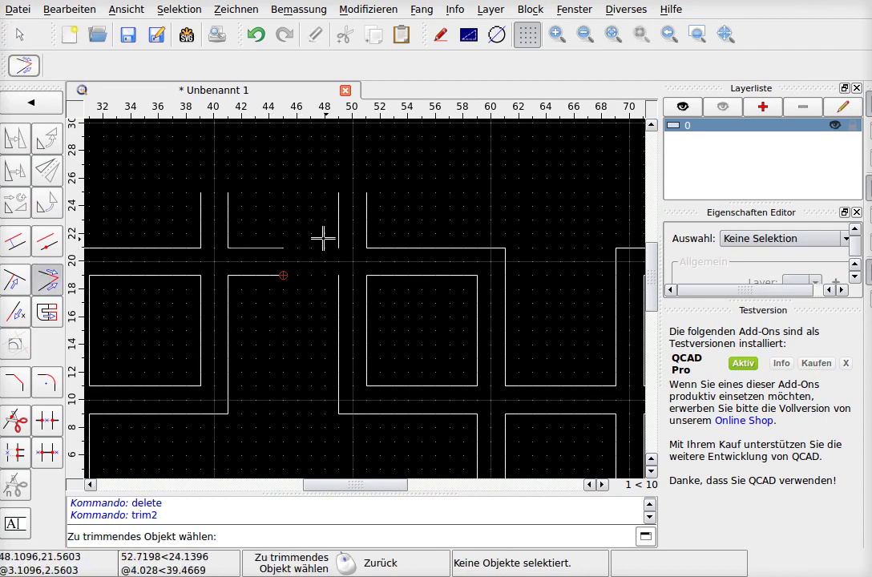
left_click(338, 230)
left_click(273, 280)
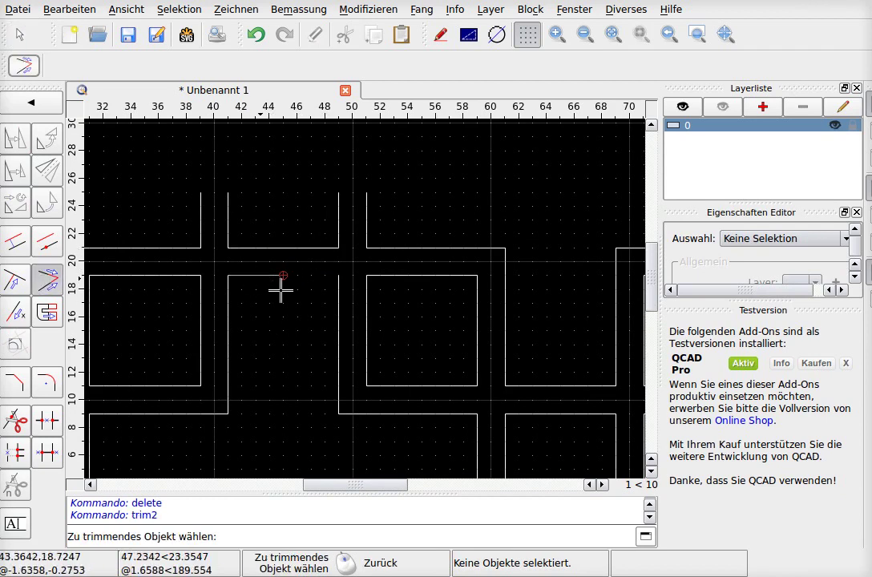
left_click(342, 308)
scroll(395, 348, "down", 5)
scroll(368, 425, "up", 2)
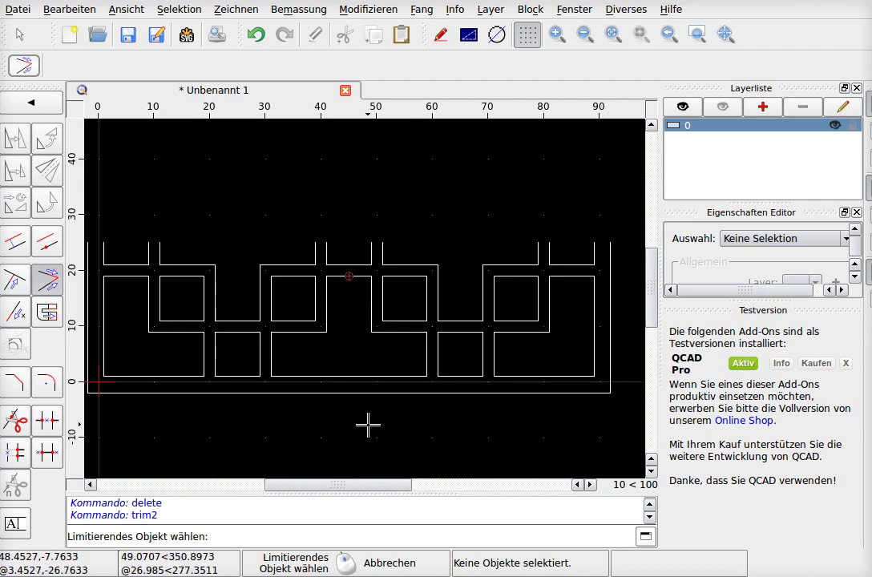
right_click(362, 382)
- Delete the duplicate middle bottom segment and extend the bottom line to the vertical line
left_click(363, 377)
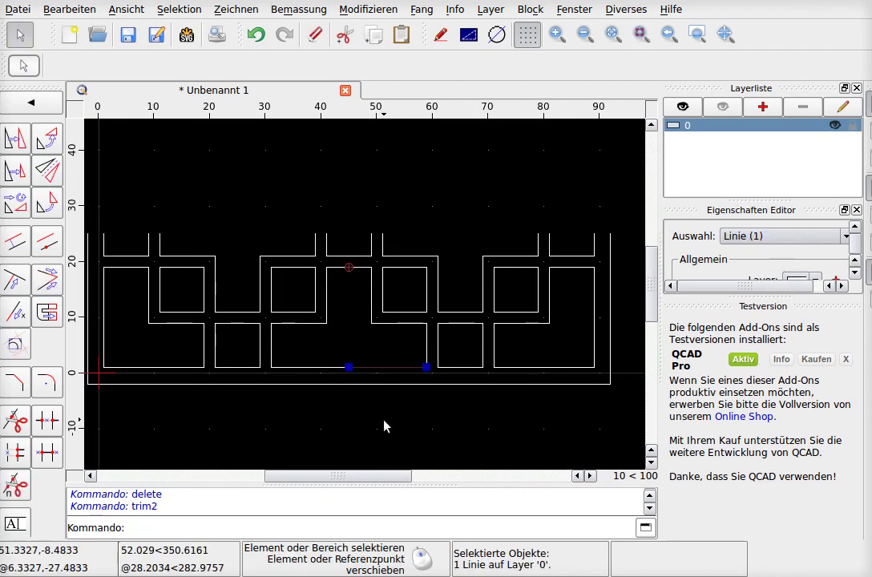
key("Delete")
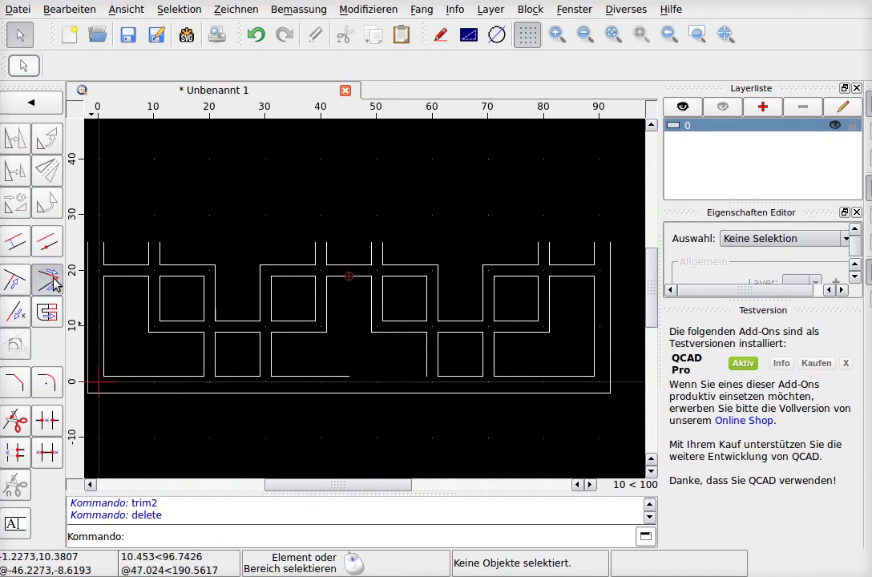
left_click(48, 279)
left_click(425, 362)
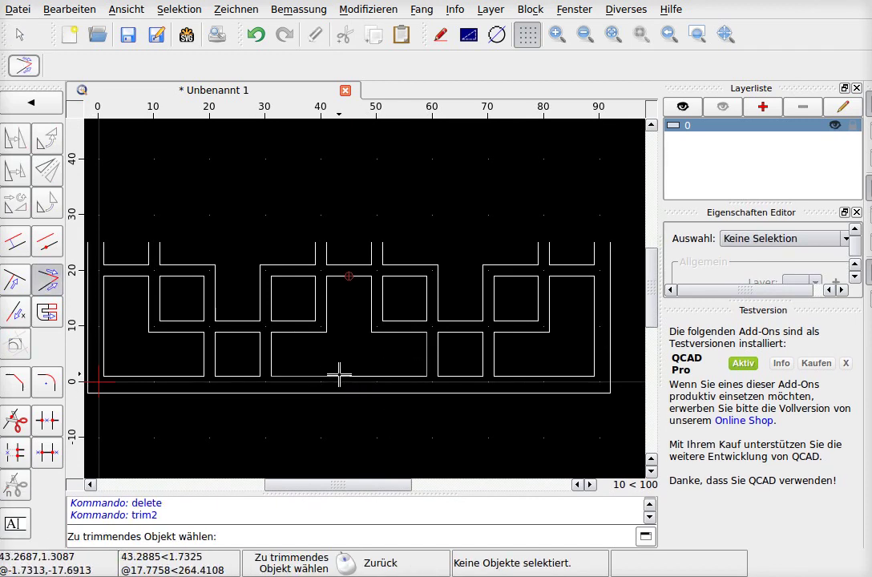
left_click(338, 375)
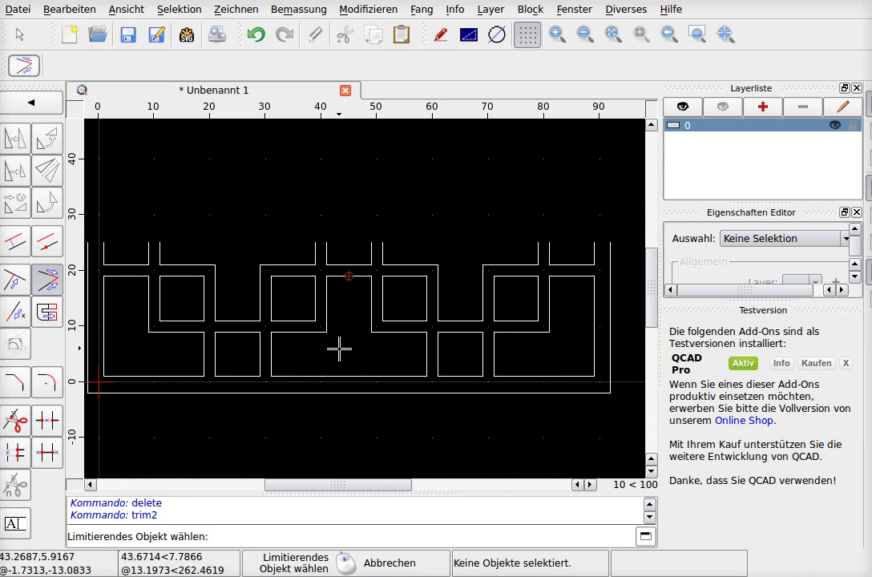
scroll(353, 358, "down", 2)
scroll(342, 352, "up", 1)
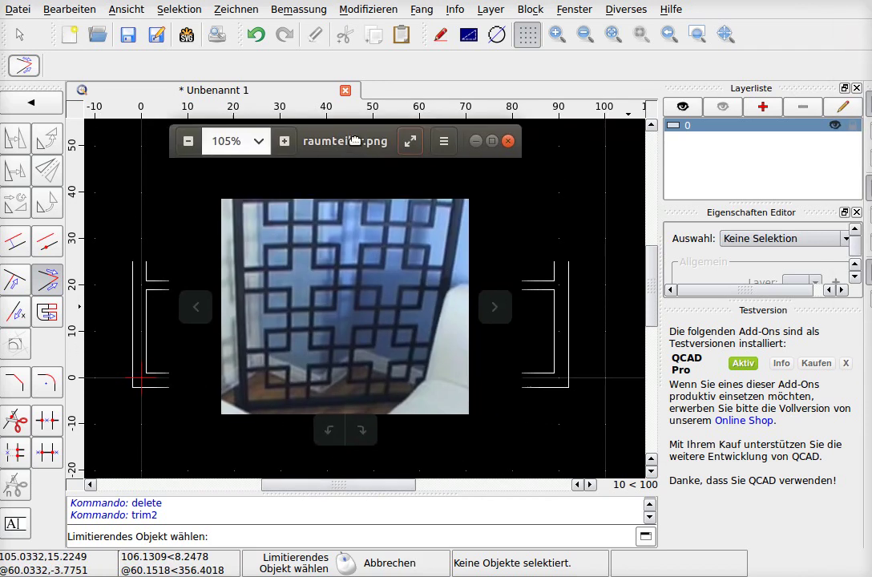
- Move the raumteiler.png photo window higher to compare, then close it
left_click_drag(362, 140, 373, 94)
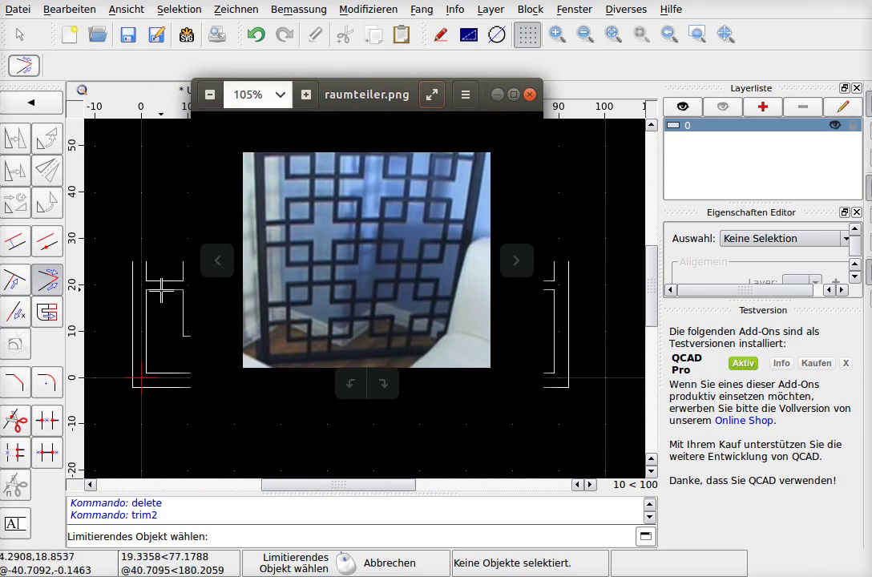
left_click(519, 93)
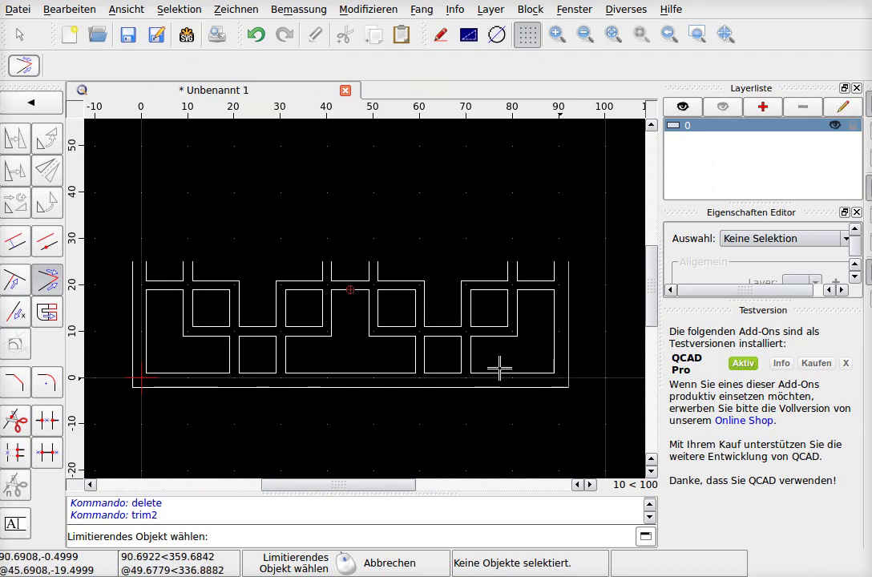
- Mirror the whole lattice half across a horizontal axis at y=25, keeping the originals
right_click(121, 213)
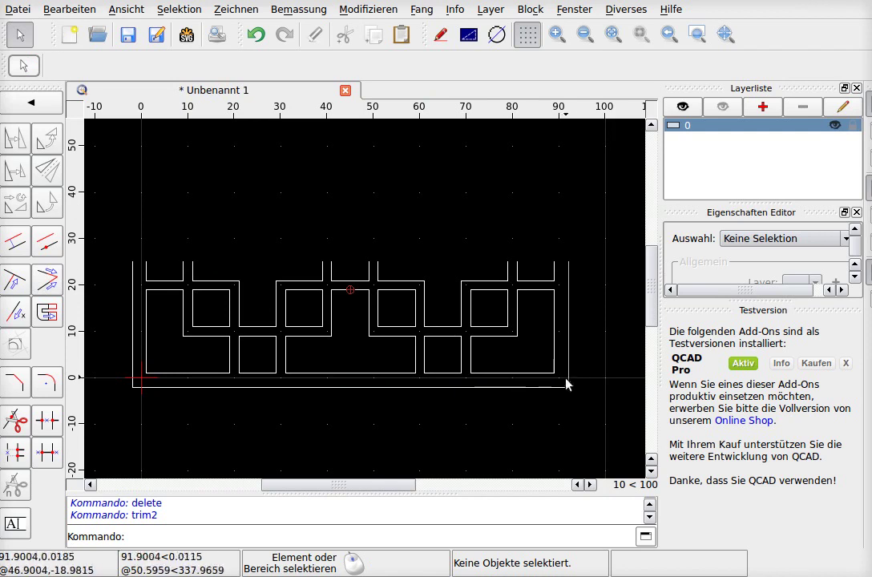
mouse_move(567, 381)
left_mouse_down()
mouse_move(164, 255)
mouse_move(137, 255)
left_mouse_up()
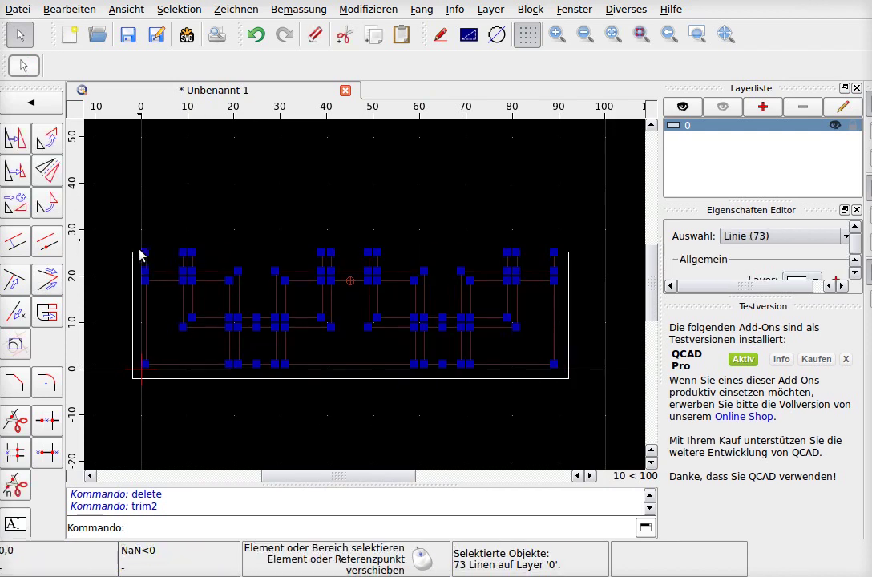
left_click(47, 170)
scroll(128, 213, "up", 5)
scroll(142, 228, "up", 1)
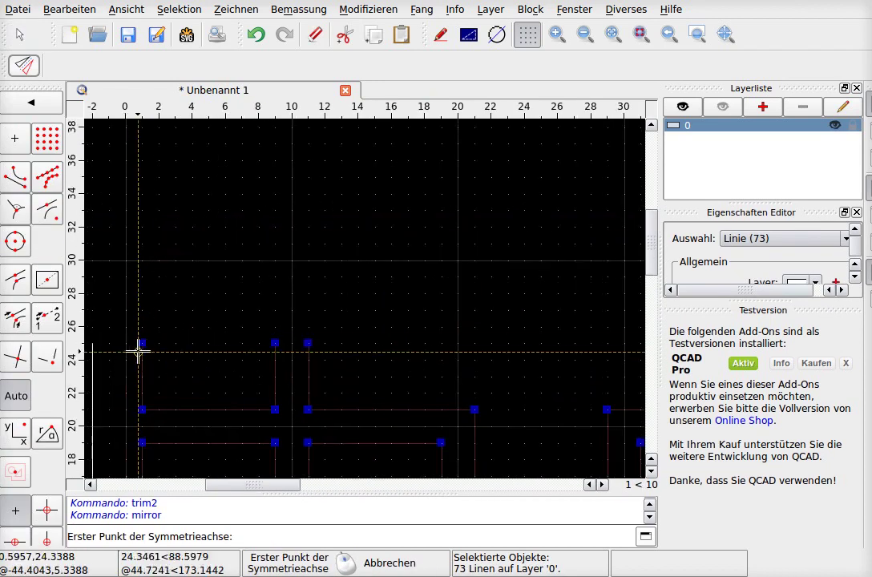
left_click(142, 343)
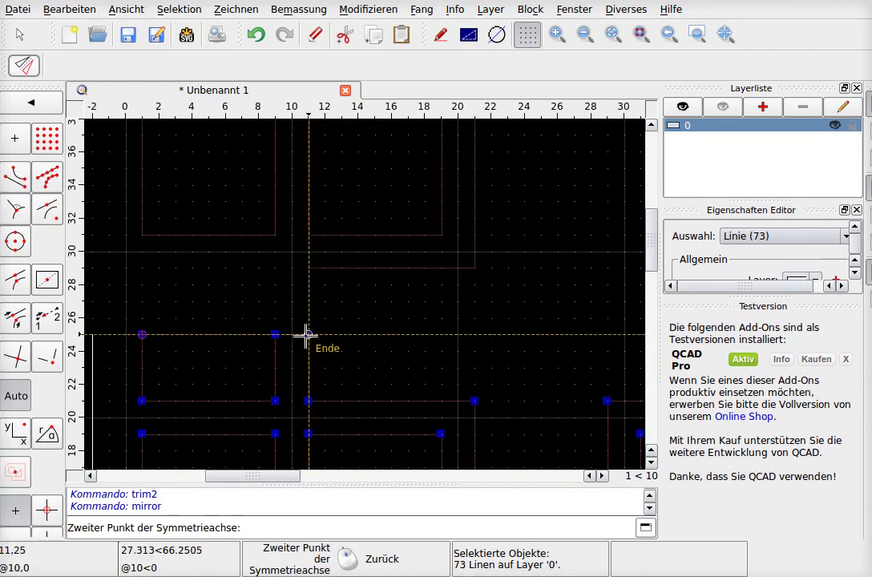
left_click(306, 341)
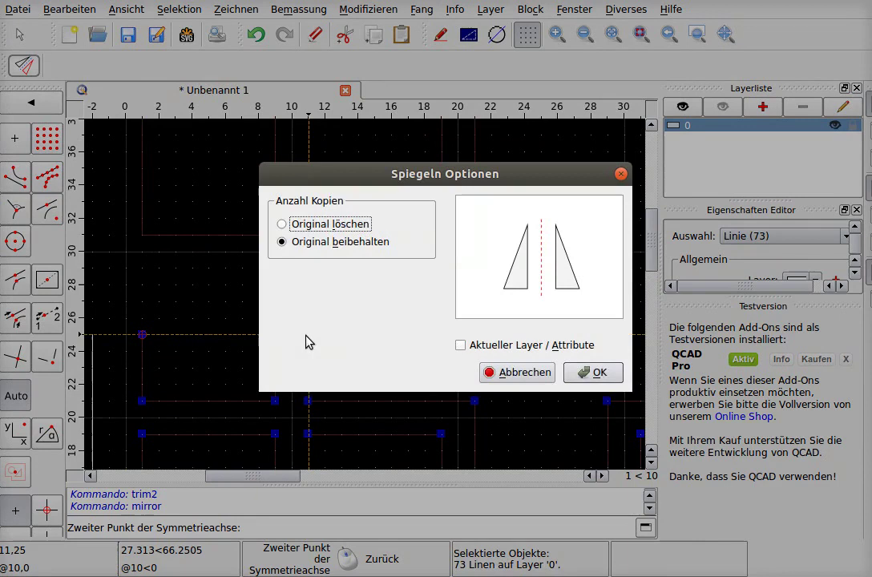
left_click(572, 373)
scroll(353, 329, "down", 4)
key("Escape")
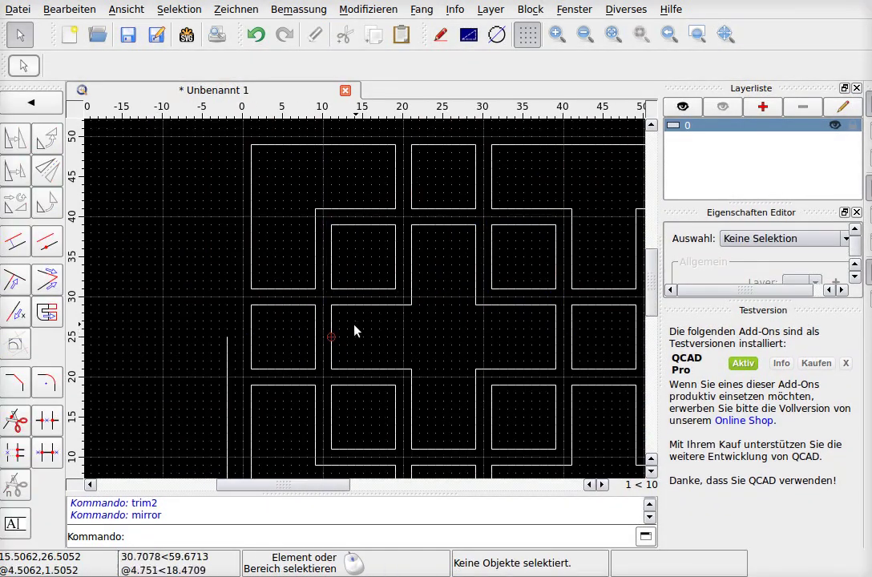
scroll(355, 331, "down", 5)
- Delete the stray left vertical line, the top horizontal line and the 15 top-row lines
scroll(376, 341, "up", 2)
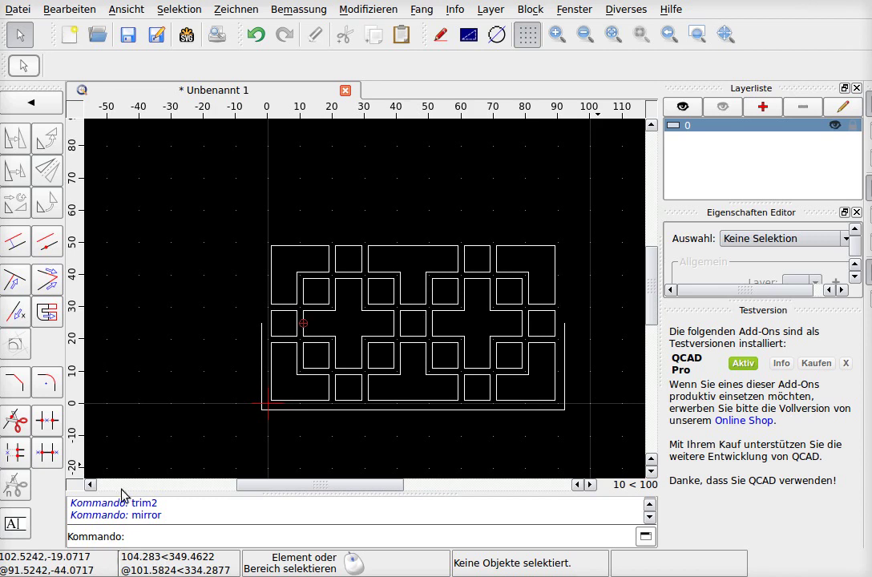
scroll(311, 351, "down", 1)
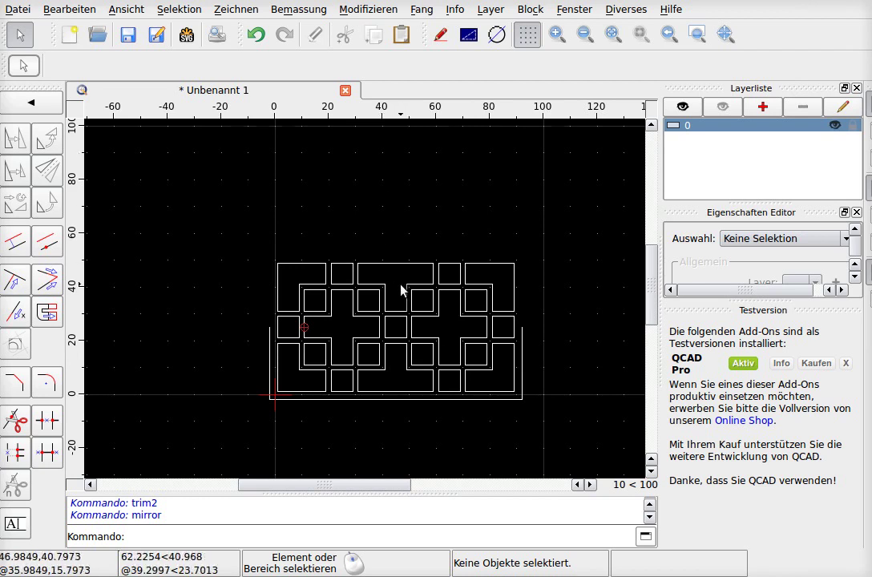
scroll(401, 290, "up", 1)
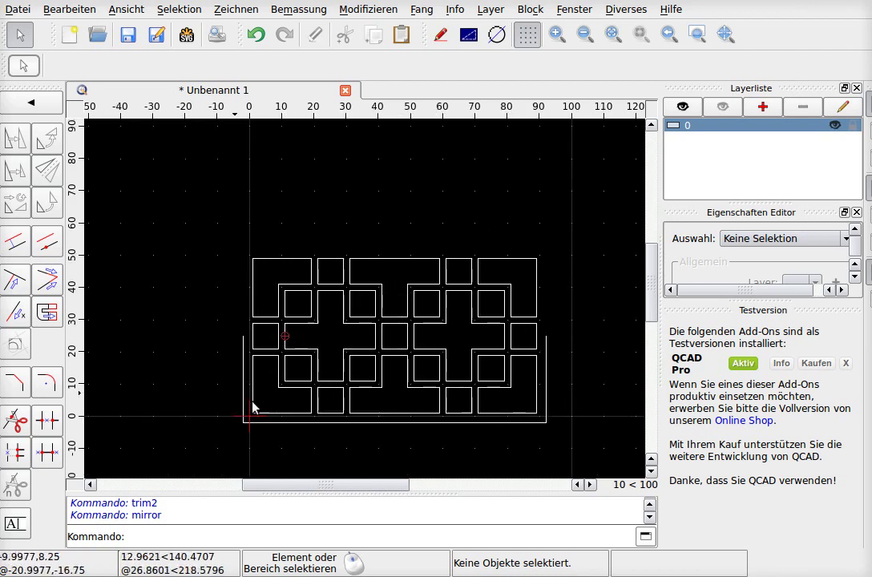
scroll(313, 416, "up", 1)
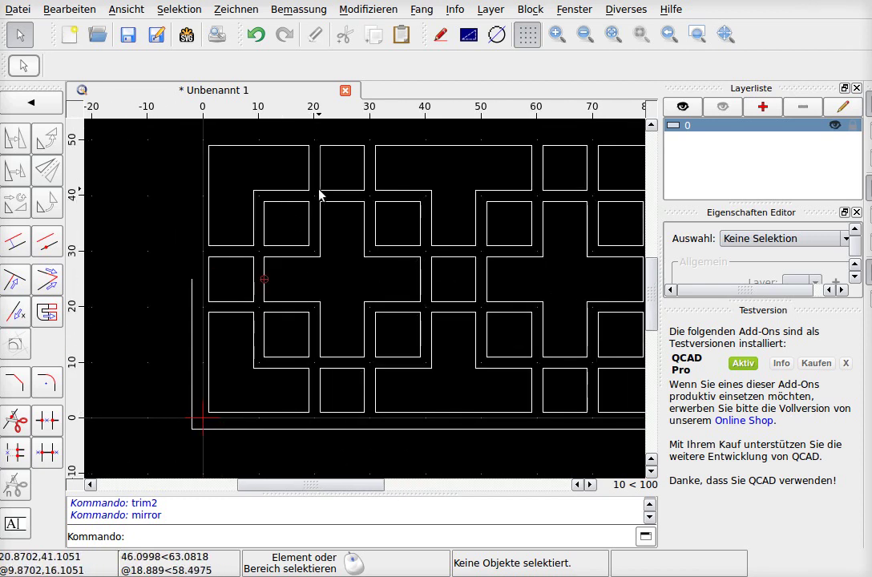
scroll(269, 248, "down", 1)
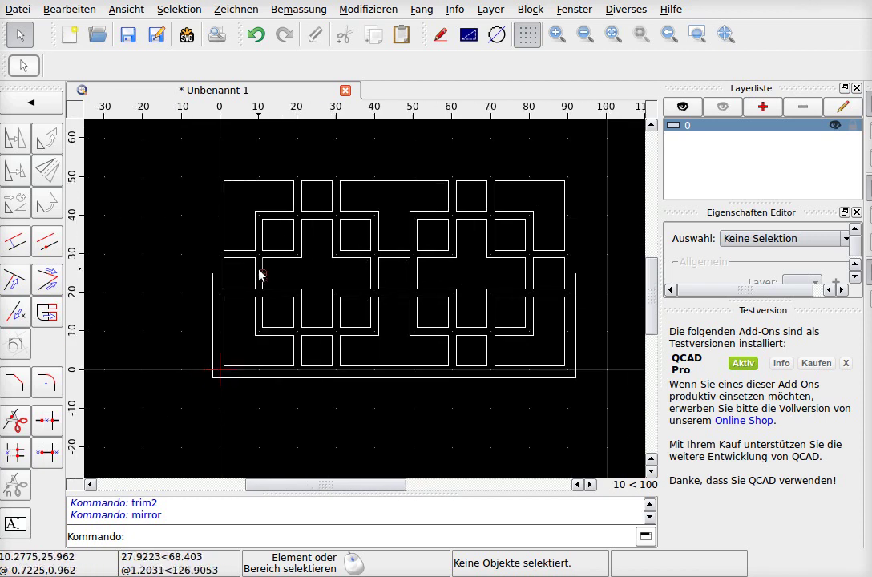
left_click(226, 227)
key("Delete")
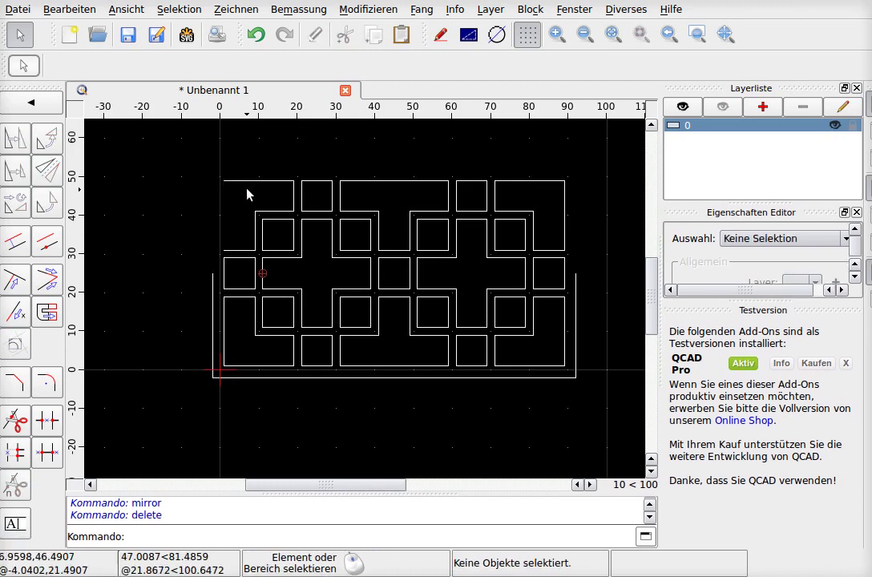
left_click(261, 183)
key("Delete")
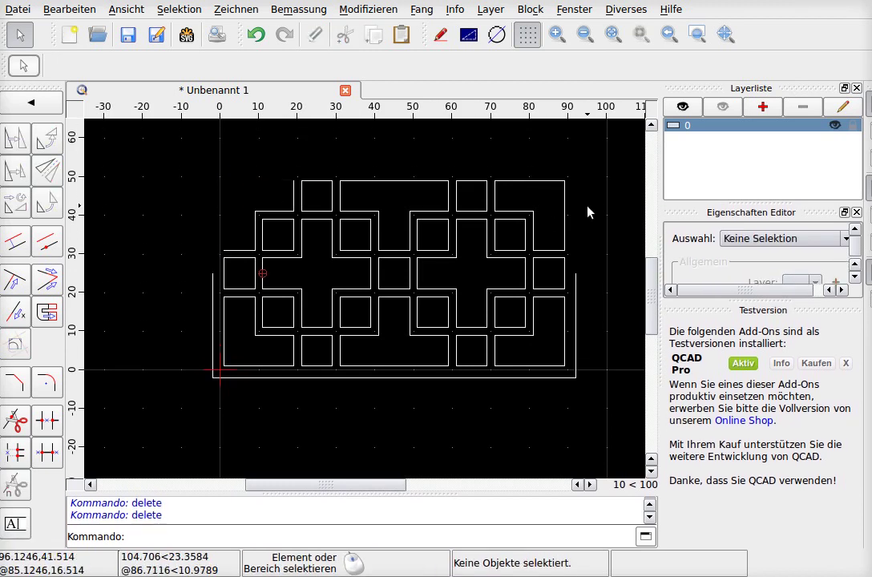
left_click_drag(588, 207, 242, 169)
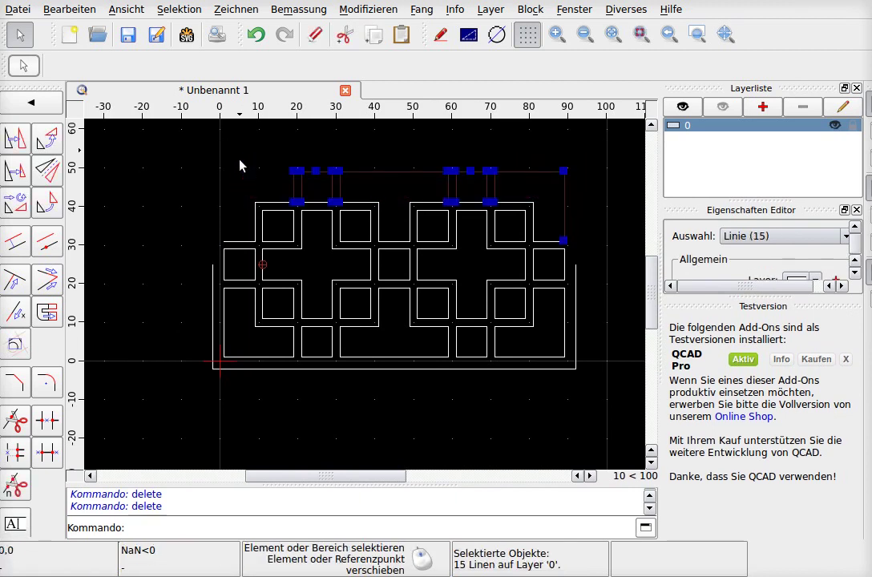
key("Delete")
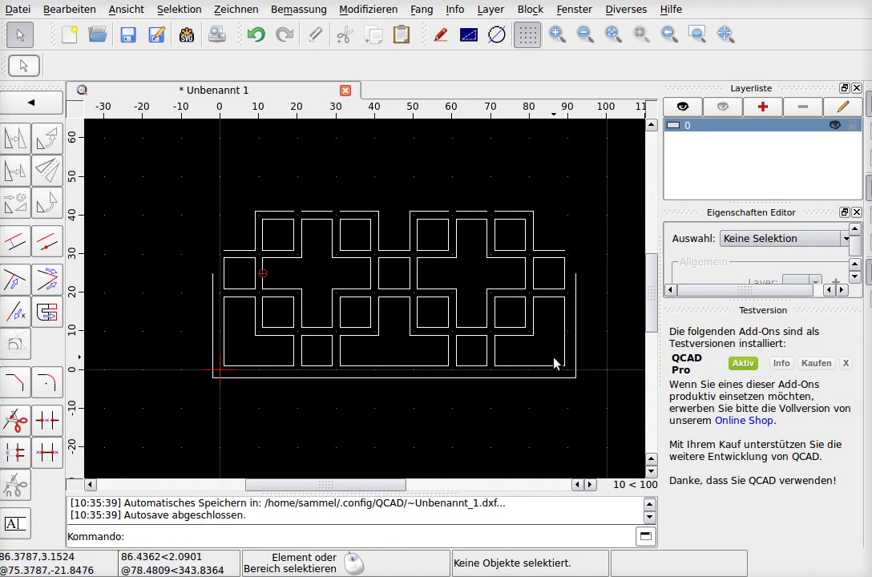
- Copy the 116 lattice lines upward three times, each offset by @0,40
mouse_move(554, 358)
left_mouse_down()
mouse_move(167, 202)
mouse_move(240, 197)
left_mouse_up()
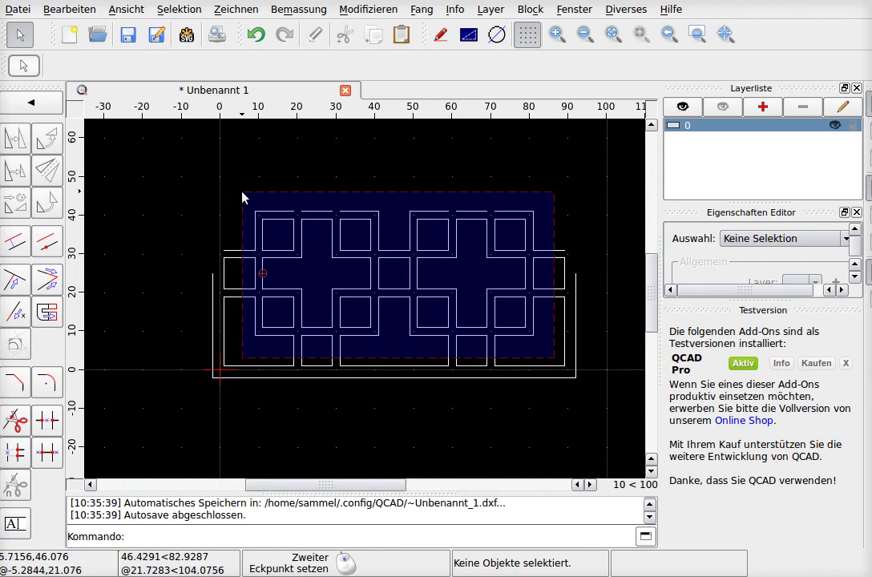
left_click_drag(241, 196, 232, 199)
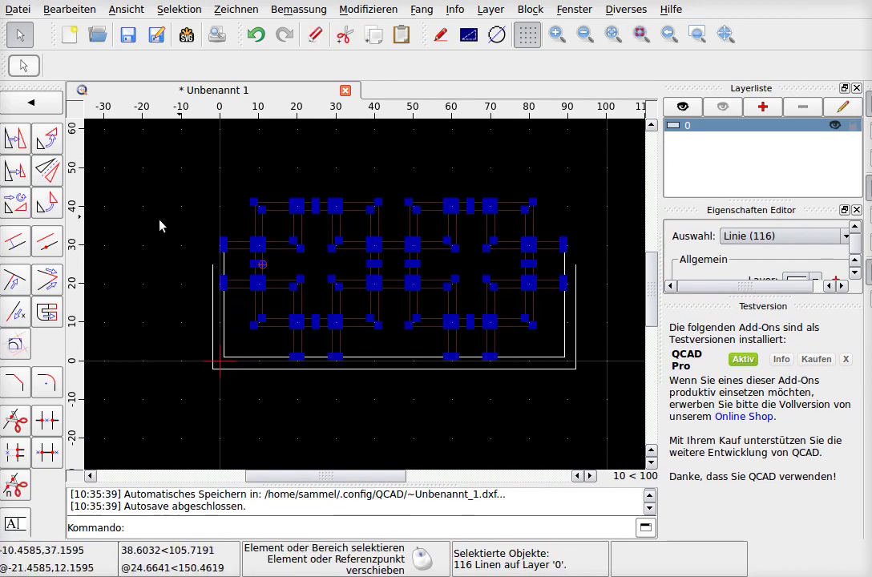
left_click(15, 138)
scroll(283, 284, "up", 3)
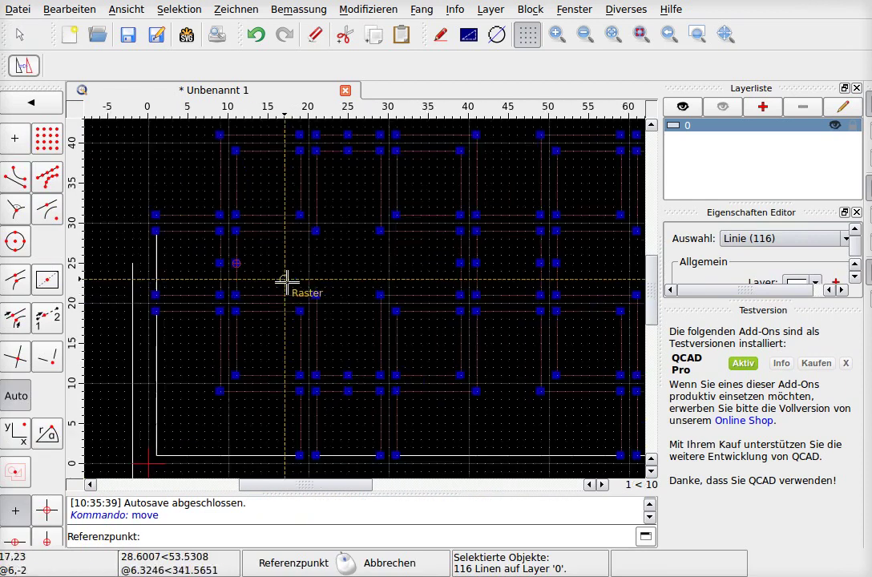
scroll(287, 281, "down", 2)
scroll(307, 398, "up", 5)
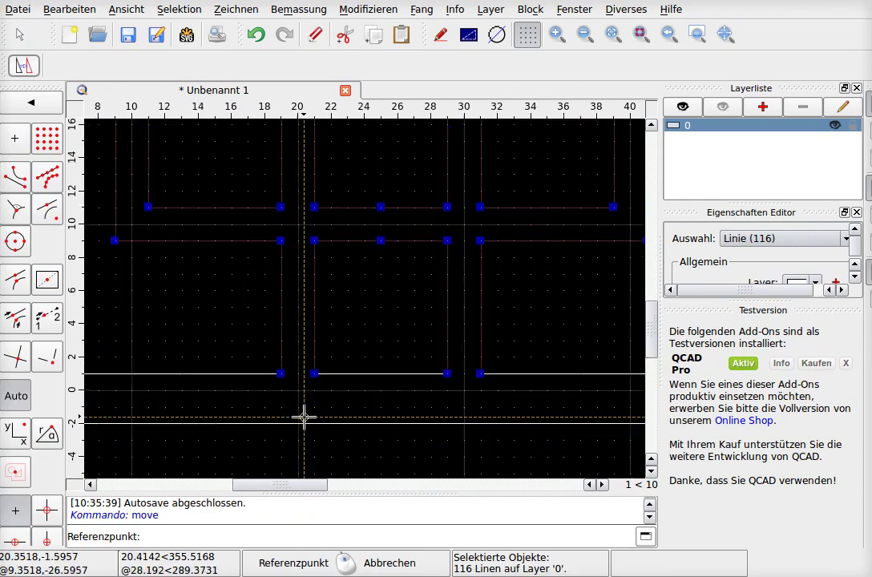
scroll(302, 415, "up", 2)
left_click(271, 355)
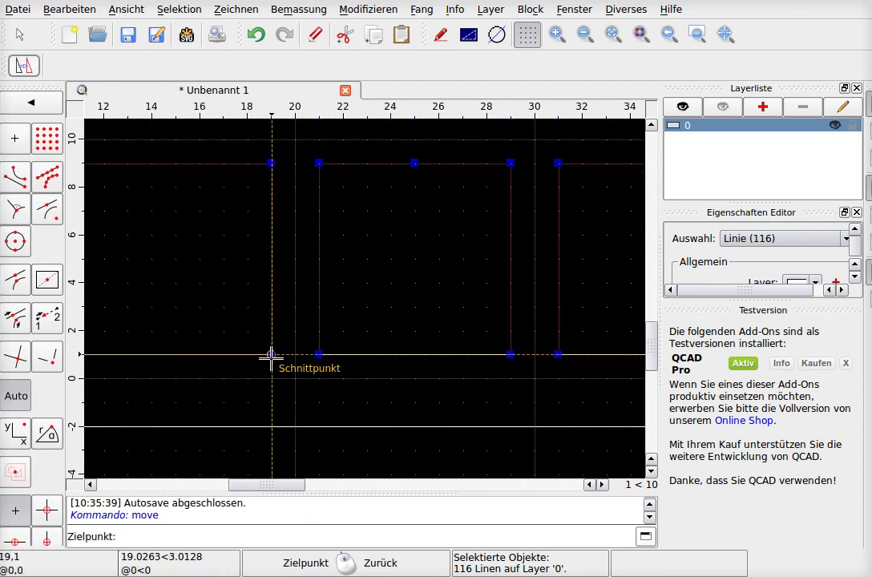
scroll(341, 413, "down", 3)
scroll(341, 409, "down", 3)
scroll(340, 223, "up", 5)
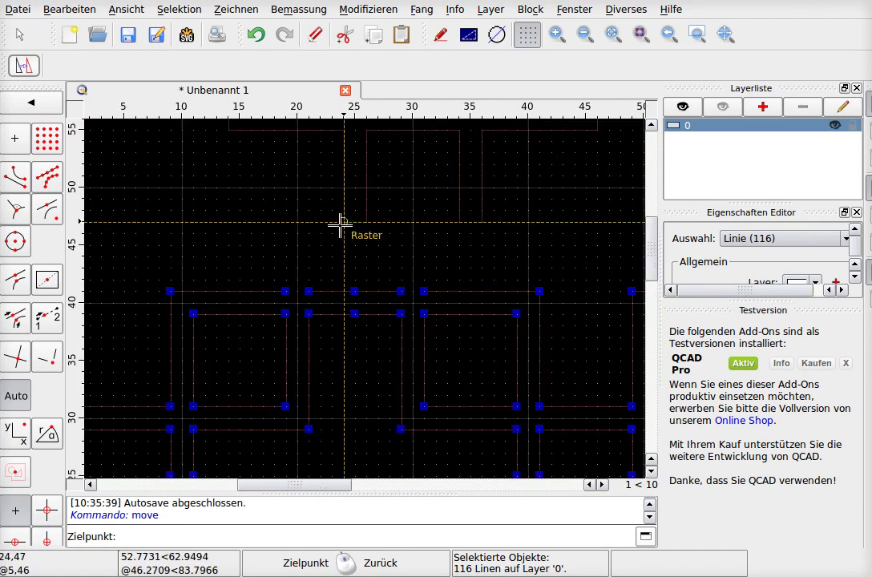
scroll(337, 224, "up", 2)
left_click(256, 334)
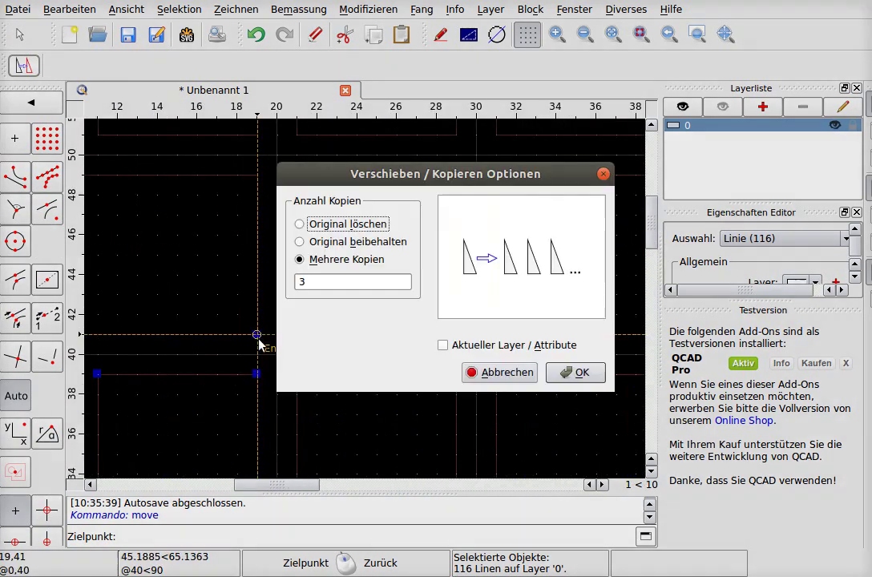
left_click(575, 372)
key("Escape")
scroll(348, 361, "down", 4)
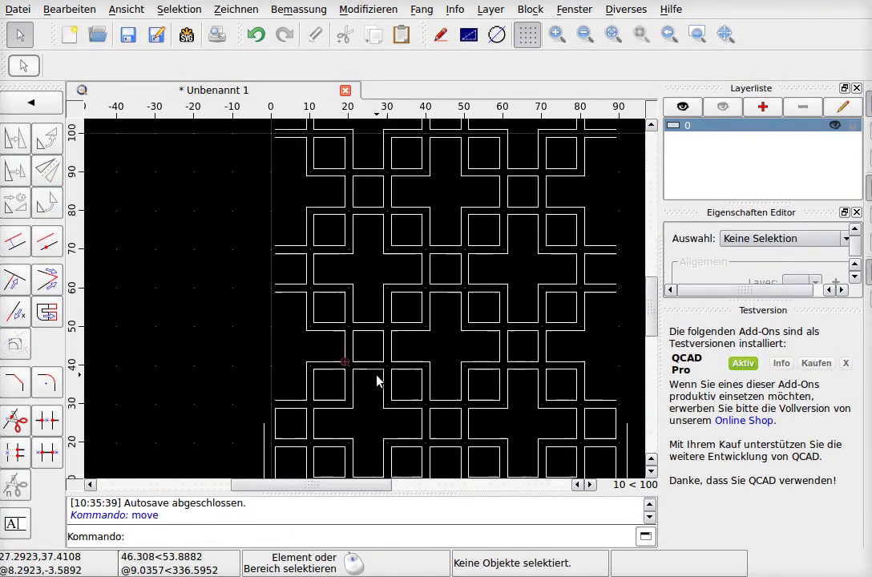
scroll(379, 381, "down", 1)
scroll(385, 389, "down", 2)
- Zoom to the panel's bottom and box-select its 20 bottom frame lines
scroll(404, 445, "up", 1)
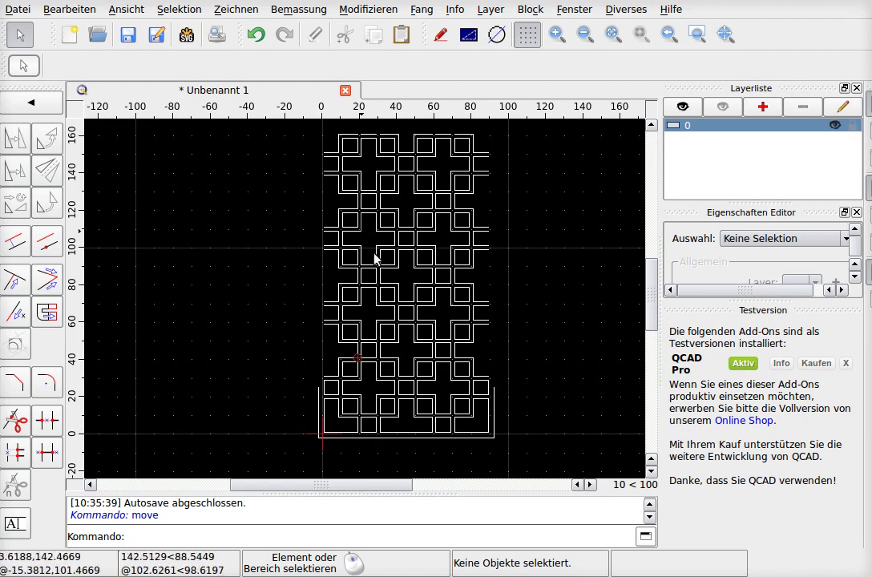
scroll(475, 425, "up", 2)
scroll(475, 425, "up", 2)
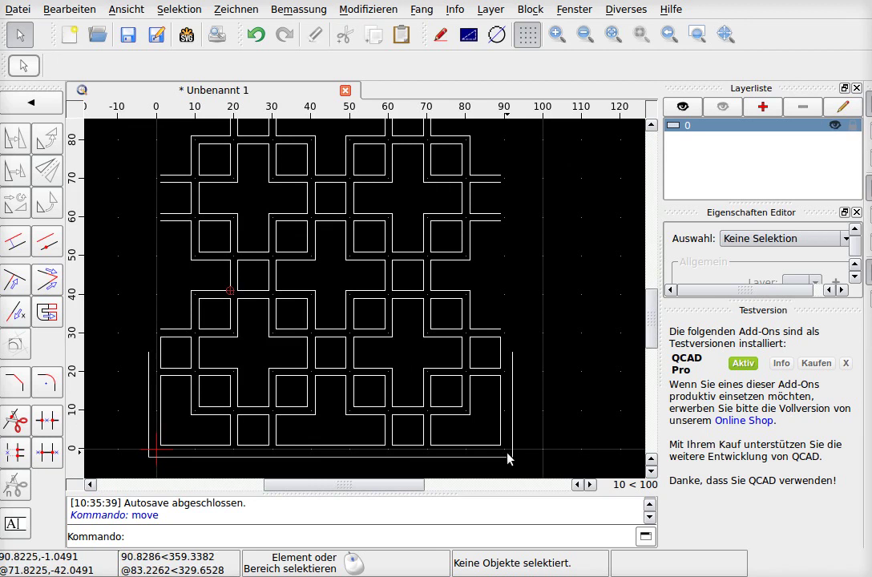
scroll(508, 459, "down", 1)
mouse_move(560, 468)
left_mouse_down()
mouse_move(240, 450)
mouse_move(149, 434)
left_mouse_up()
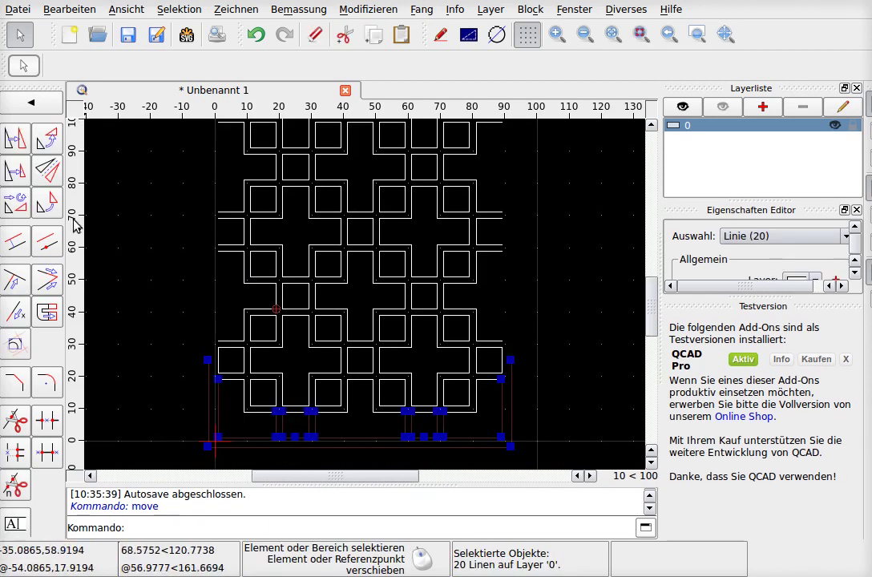
- Mirror the 20 selected lines across a horizontal axis near y=85 using centre snap
left_click(46, 165)
scroll(232, 377, "down", 3)
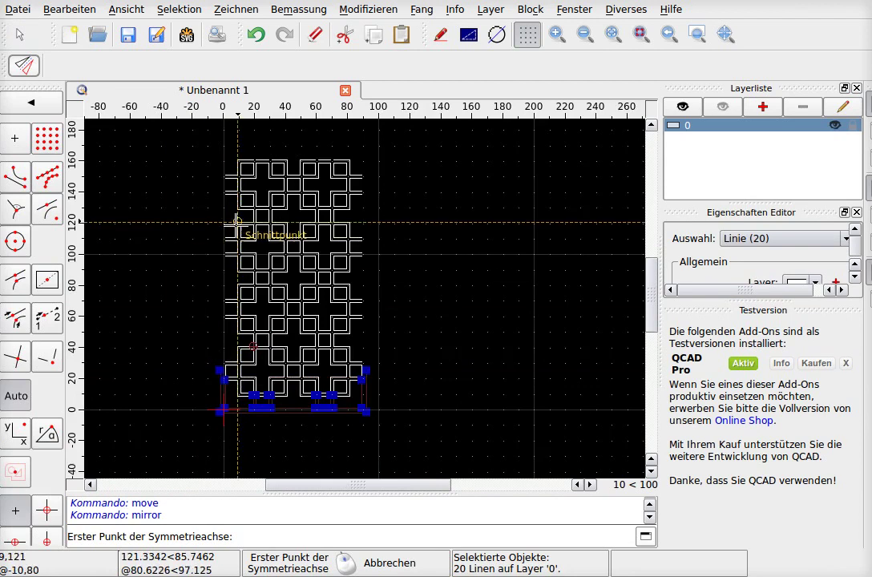
scroll(238, 230, "up", 4)
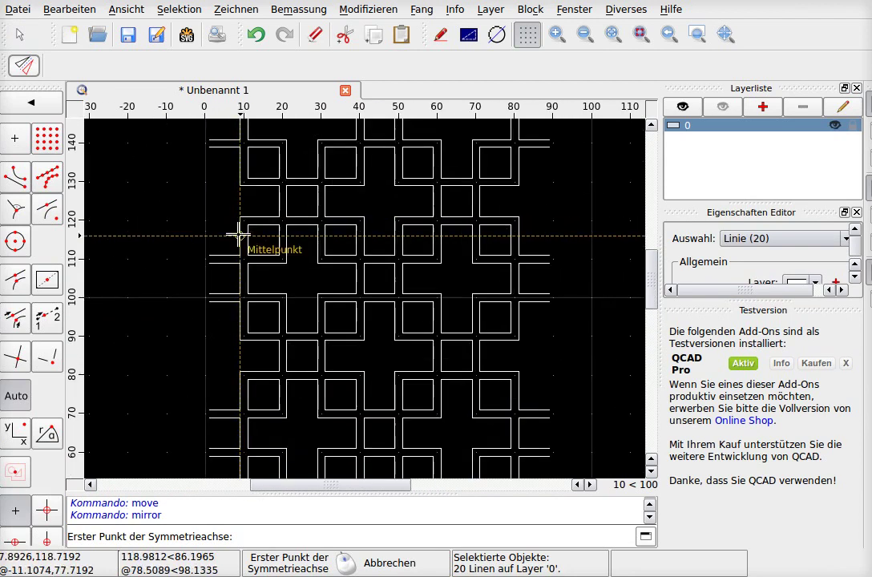
left_click(50, 212)
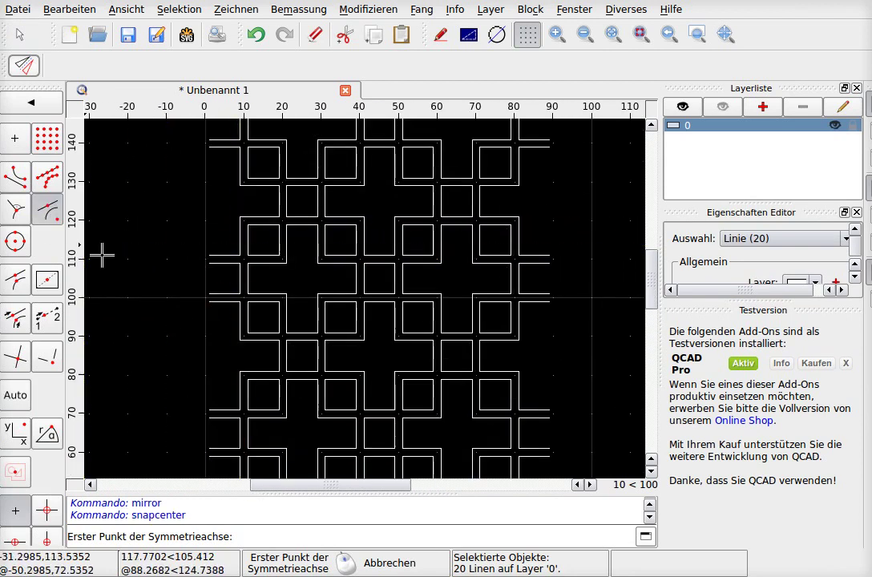
left_click(329, 360)
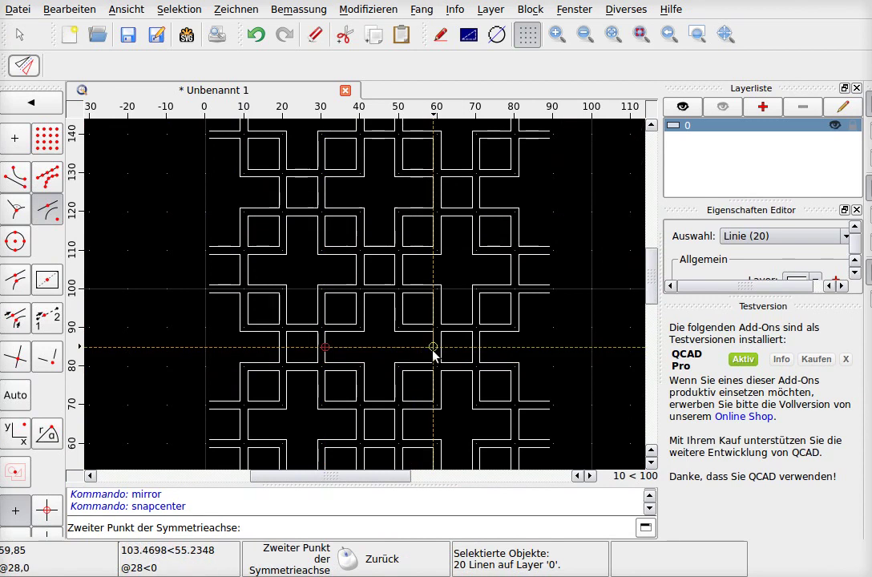
left_click(433, 351)
left_click(579, 372)
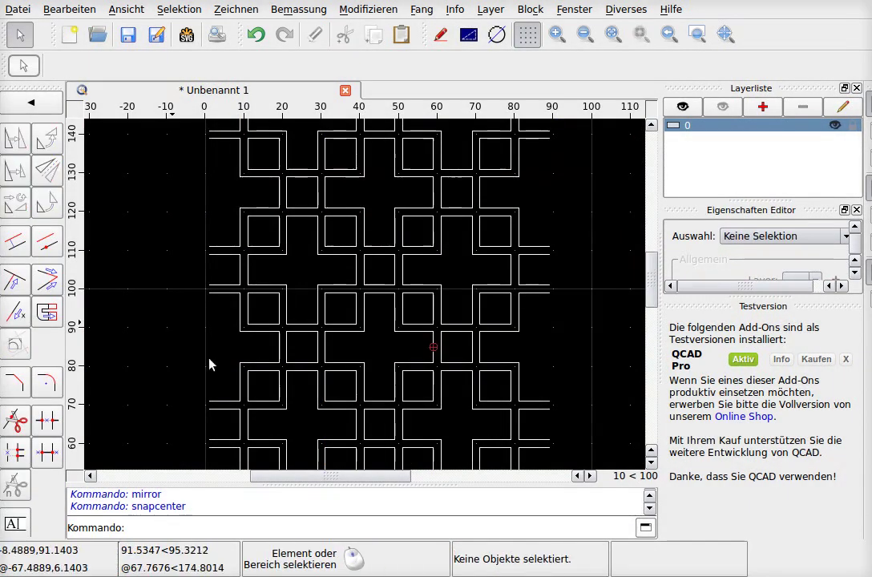
scroll(193, 367, "down", 5)
scroll(175, 293, "up", 4)
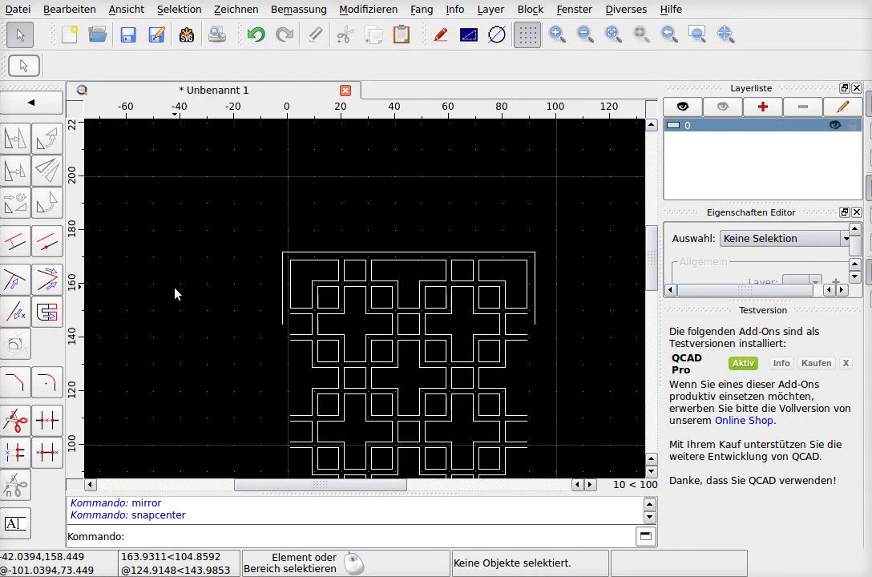
scroll(189, 301, "down", 2)
- Delete the two short vertical stubs at the panel's top-left and top-right corners
left_click(254, 311)
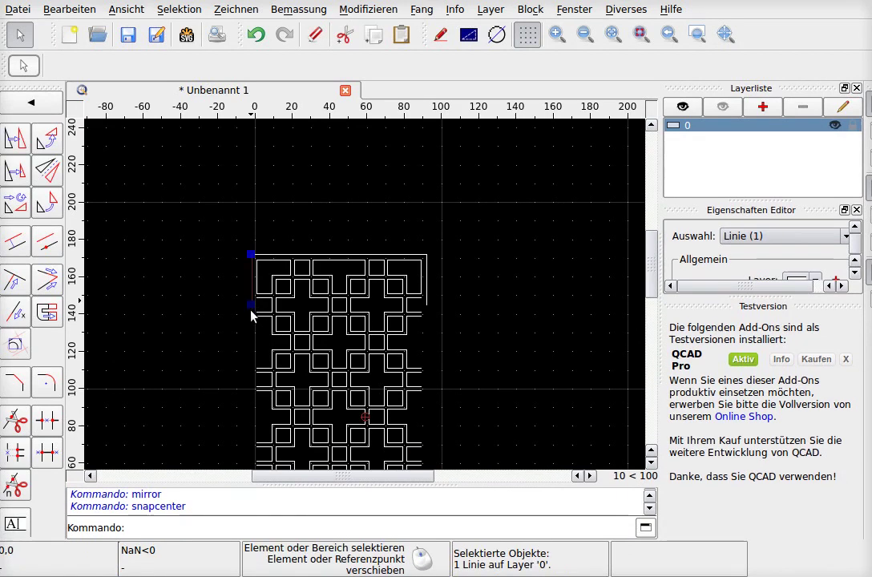
key("Delete")
left_click(426, 305)
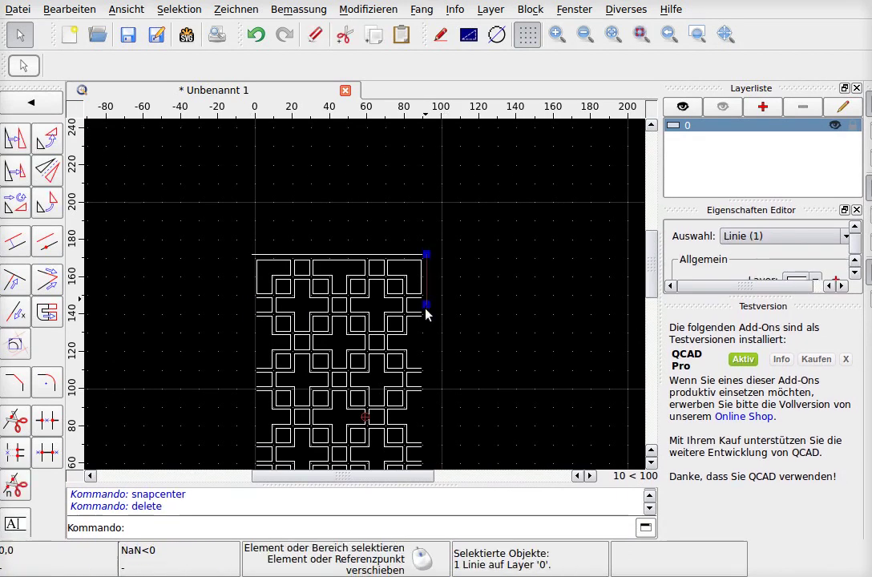
key("Delete")
scroll(464, 329, "down", 1)
scroll(417, 441, "down", 3)
scroll(417, 442, "up", 5)
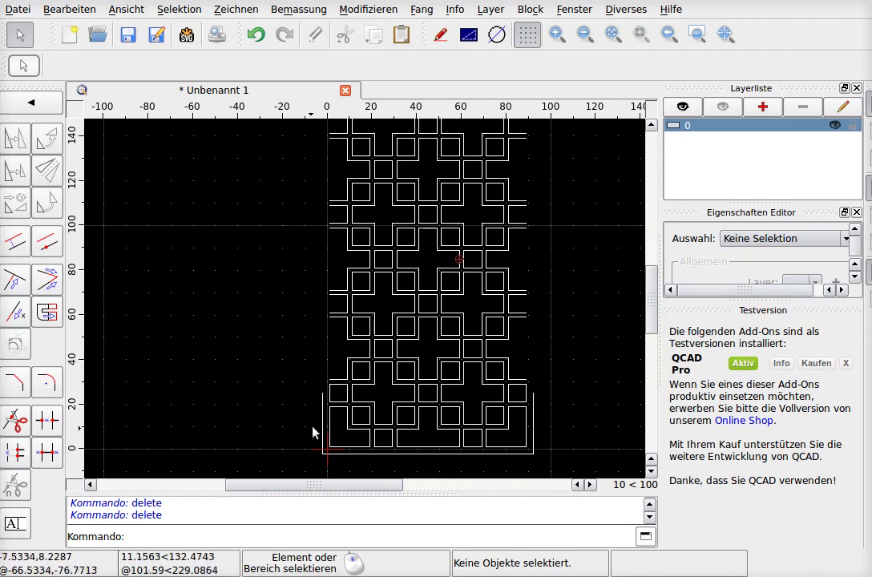
- Start Trim with the top border as the limiting line
left_click(48, 279)
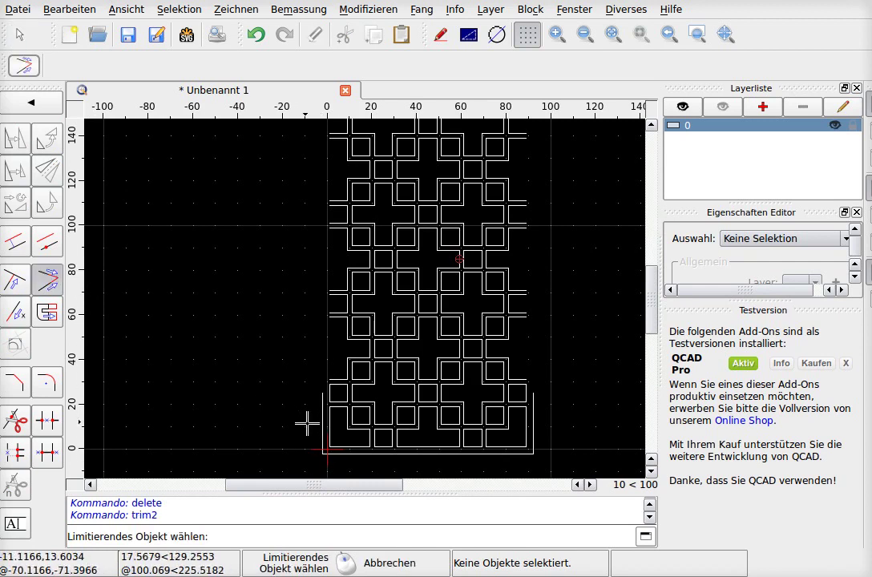
left_click(320, 428)
scroll(303, 449, "down", 5)
- Trim the left and right border lines so the frame corners meet the top line
scroll(297, 321, "up", 5)
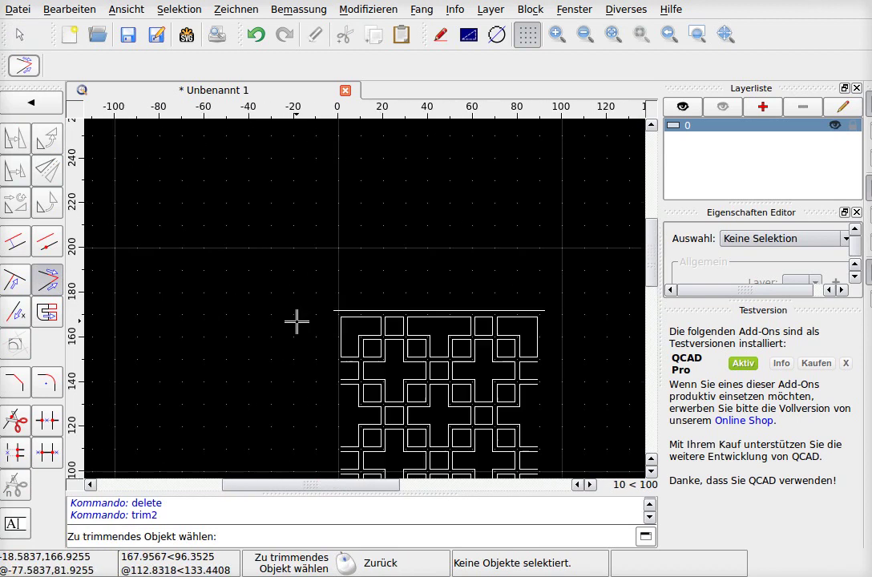
left_click(344, 305)
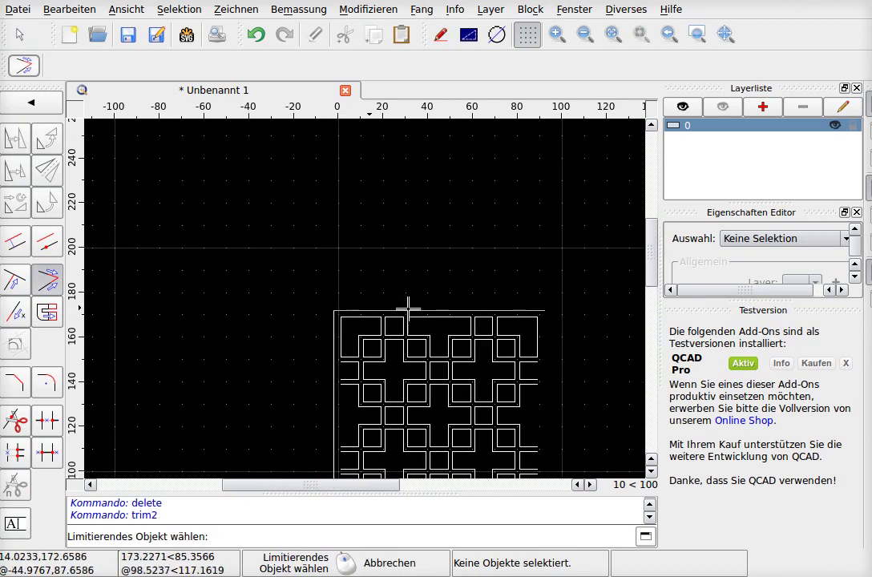
left_click(505, 307)
scroll(513, 361, "down", 5)
scroll(496, 428, "up", 5)
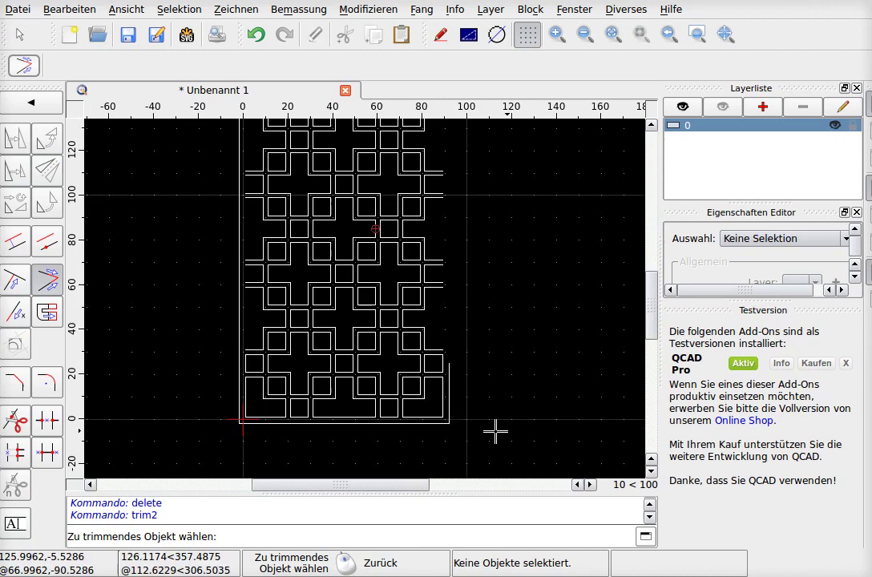
left_click(456, 404)
scroll(503, 459, "down", 5)
scroll(489, 450, "up", 4)
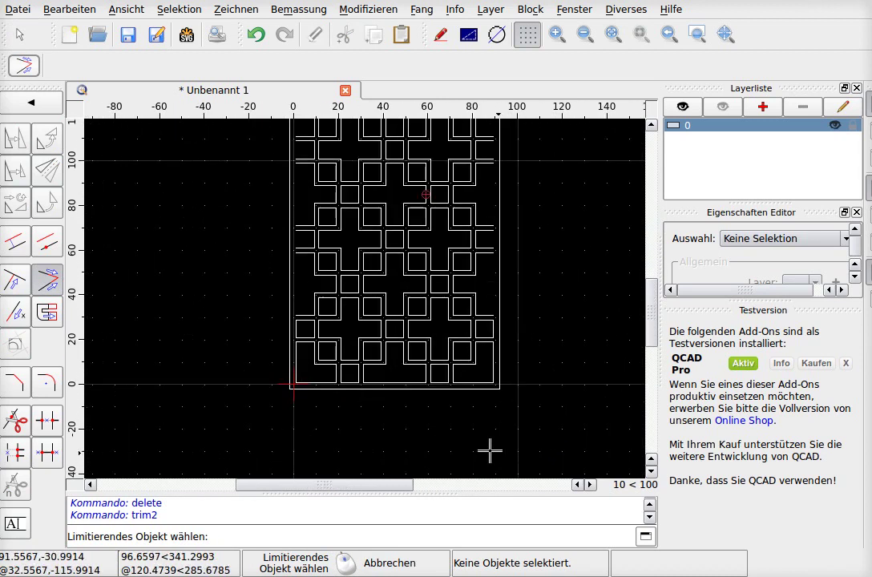
scroll(273, 289, "up", 1)
scroll(273, 289, "up", 2)
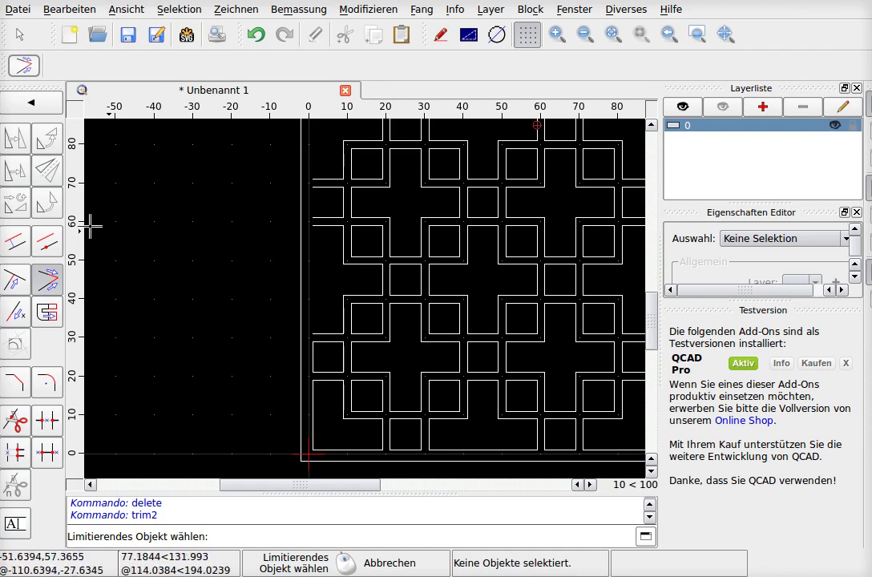
- Exit Trim and return to the line drawing tools
key("Escape")
right_click(50, 128)
left_click(47, 101)
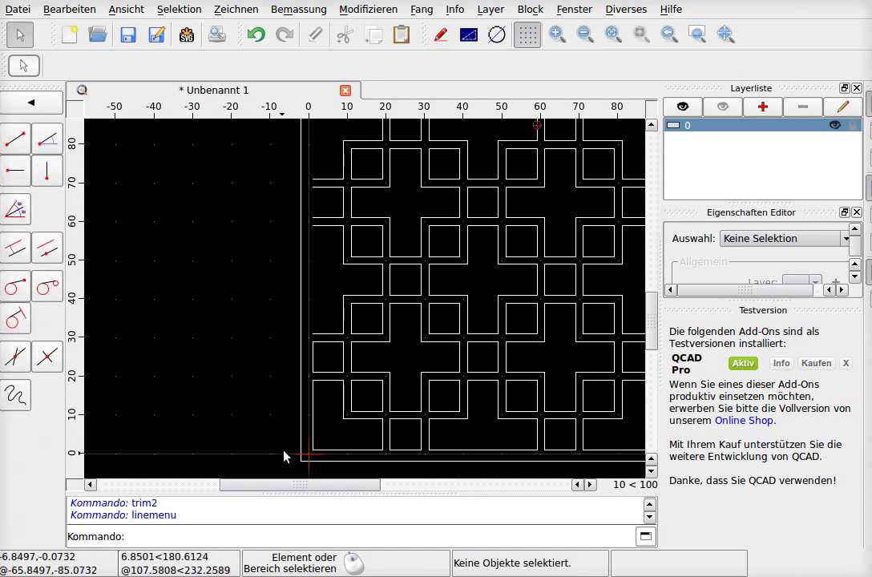
scroll(314, 316, "up", 3)
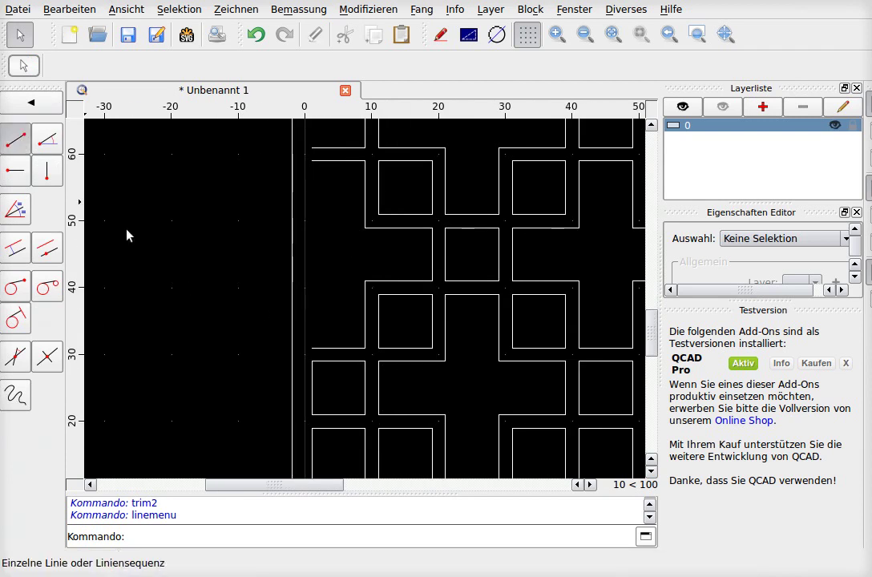
- Start the line tool (LI) with endpoint snap (SE) and begin closing lines along x≈1
key("l")
key("i")
key("s")
key("e")
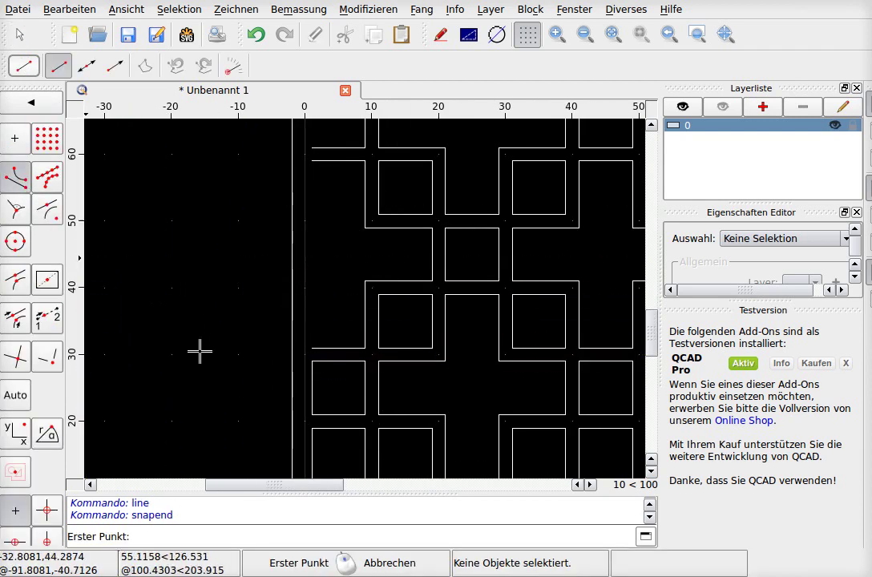
left_click(312, 349)
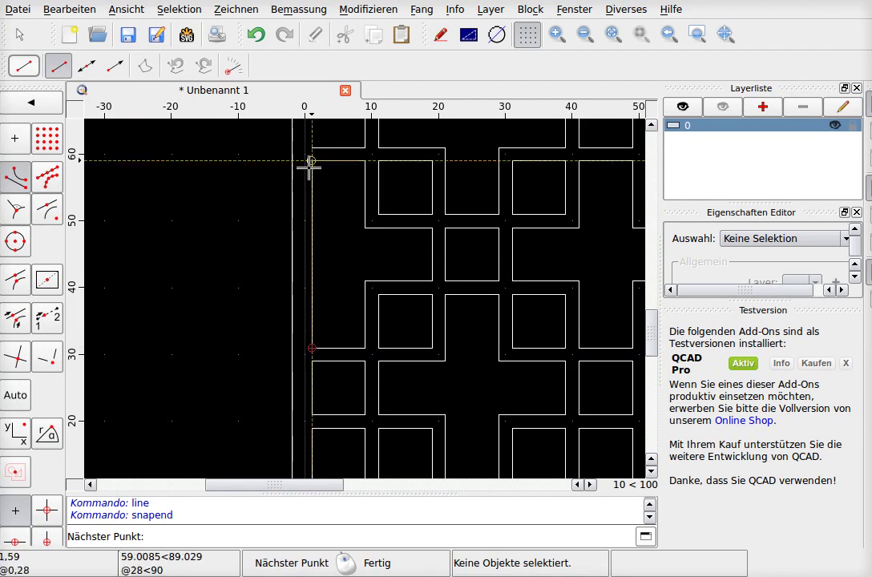
scroll(335, 231, "down", 4)
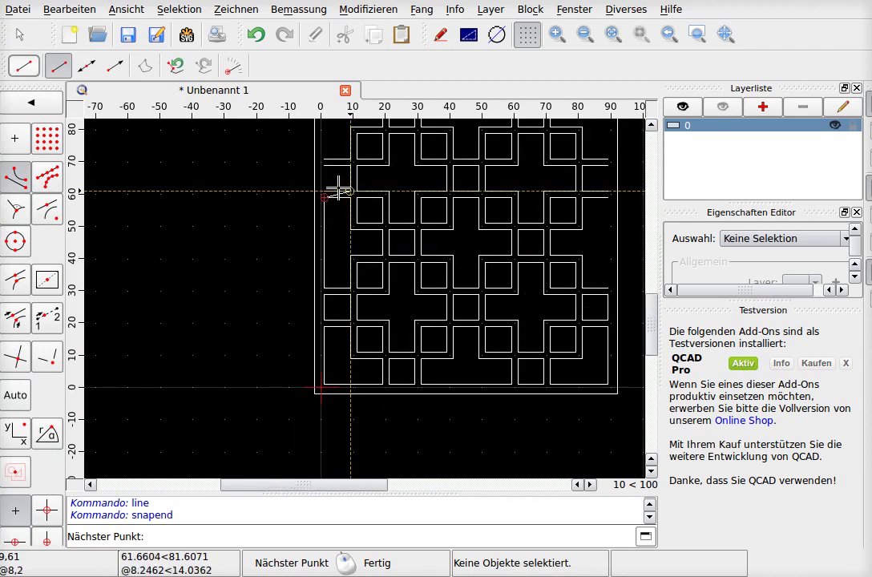
scroll(339, 190, "up", 4)
scroll(271, 203, "up", 4)
right_click(271, 203)
left_click(271, 203)
scroll(271, 203, "down", 5)
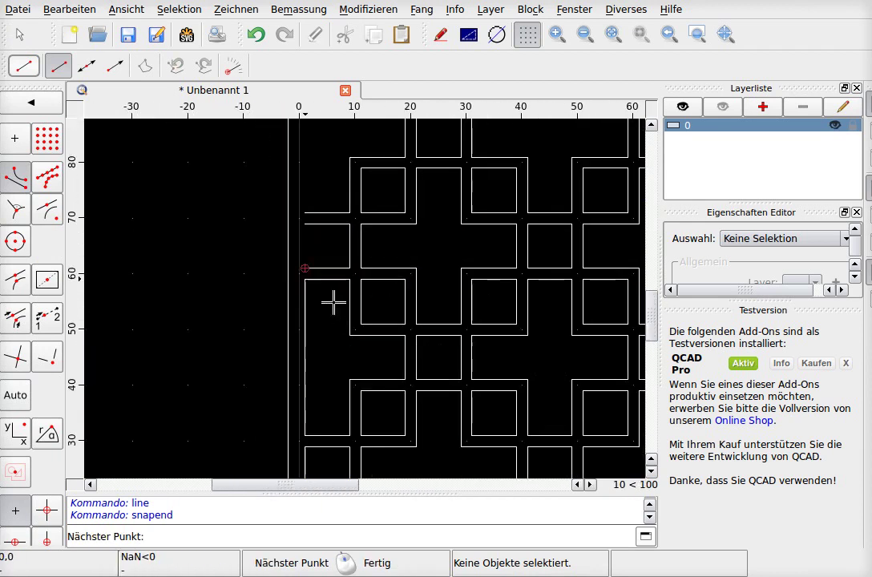
scroll(292, 184, "up", 6)
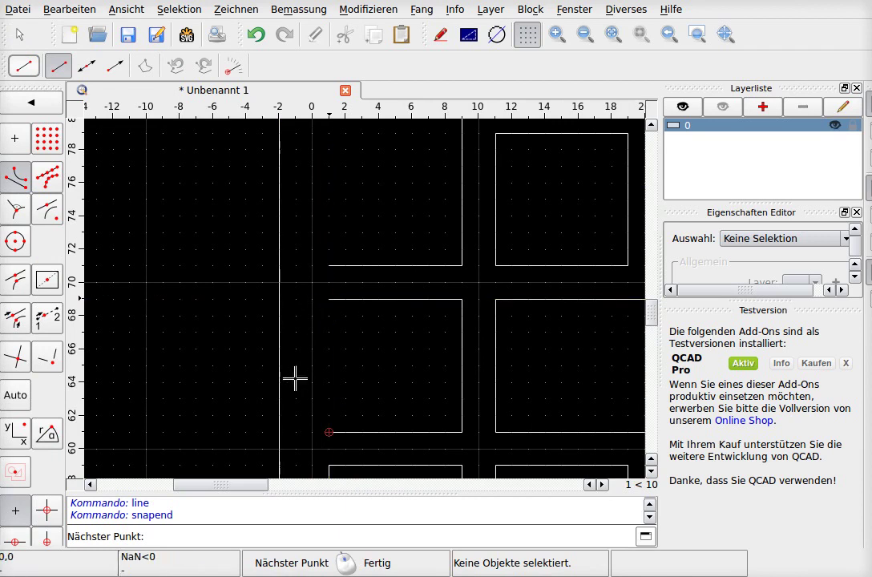
right_click(323, 302)
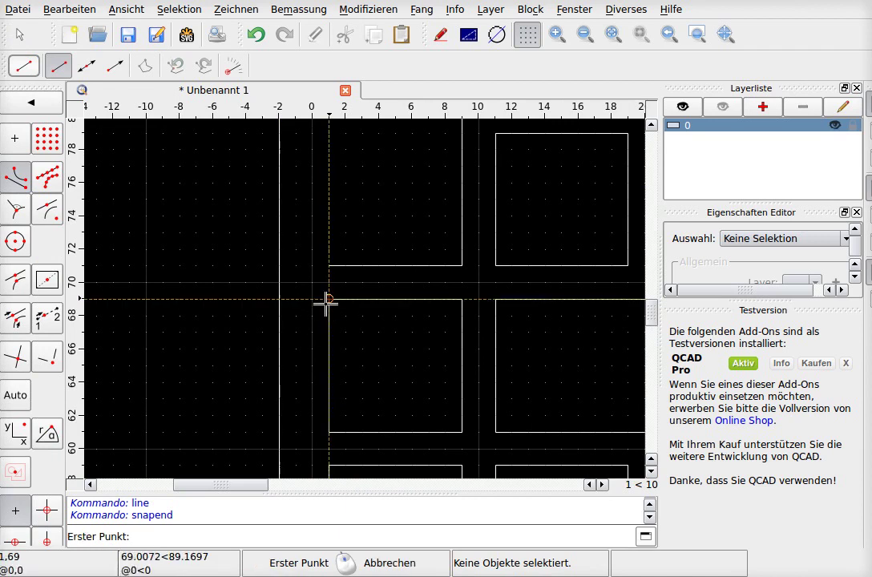
left_click(326, 262)
scroll(360, 274, "down", 5)
scroll(359, 261, "down", 4)
scroll(341, 157, "up", 4)
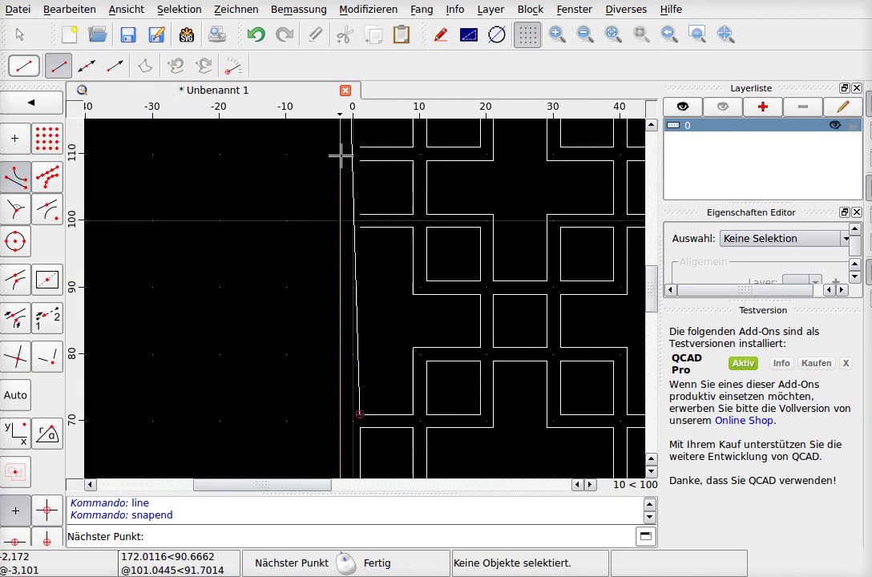
right_click(357, 250)
- Draw a vertical closing line on the left edge at x≈1 ending at y=139
scroll(378, 299, "down", 3)
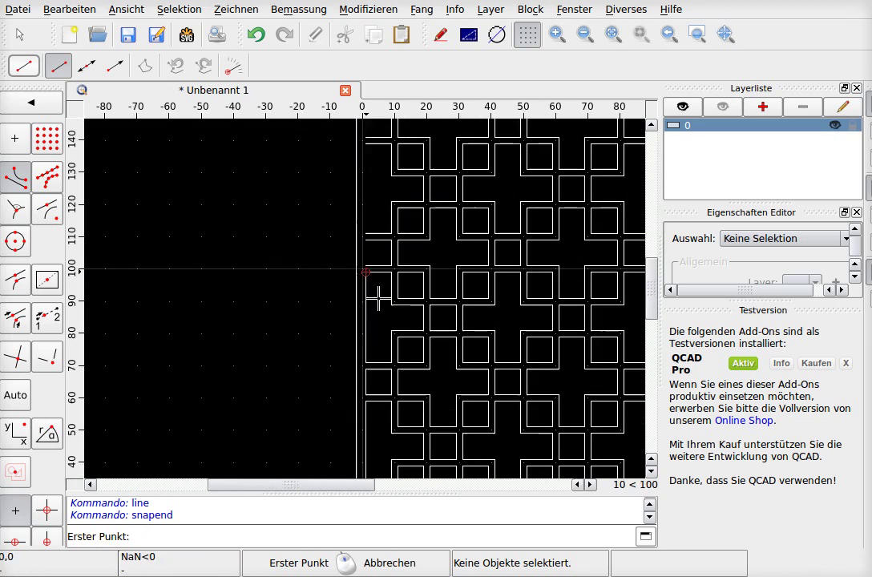
scroll(336, 234, "up", 3)
left_click(392, 304)
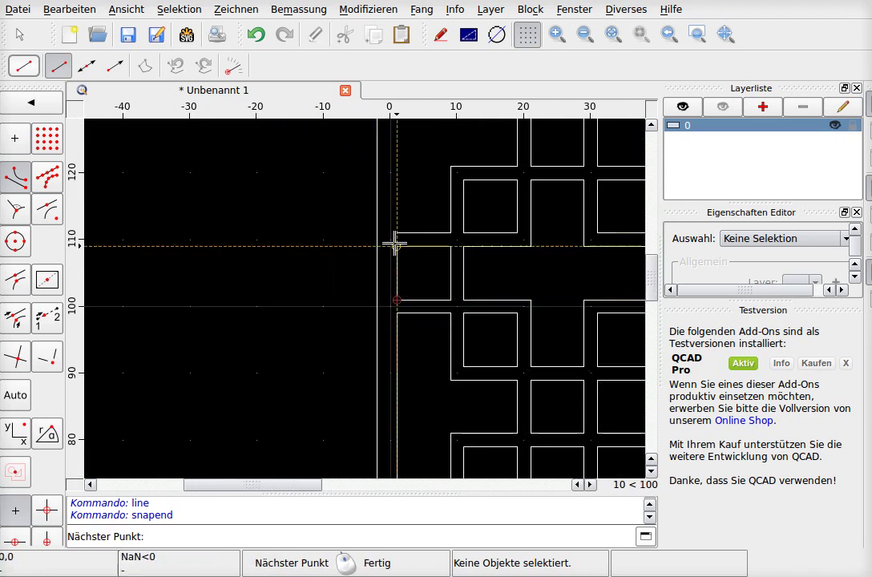
right_click(396, 240)
left_click(395, 233)
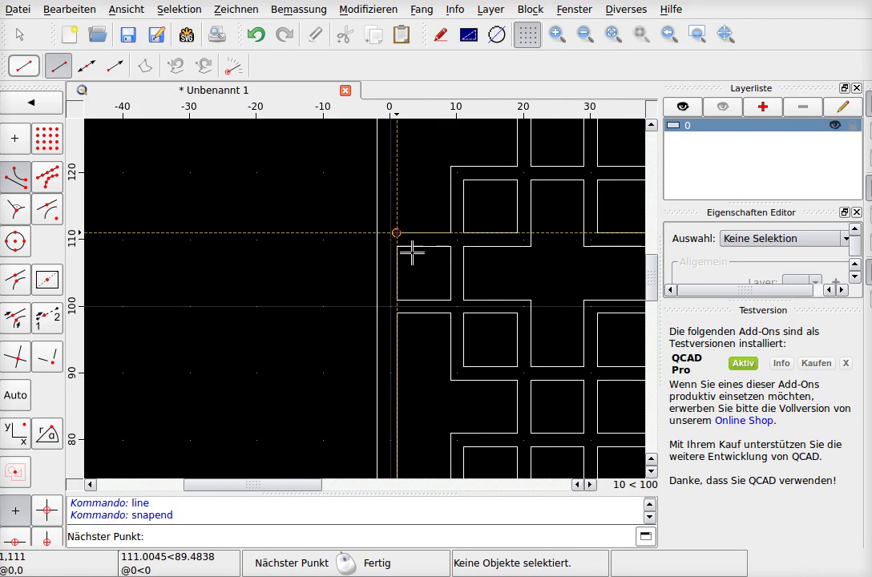
scroll(411, 253, "down", 2)
left_click(415, 166)
right_click(430, 273)
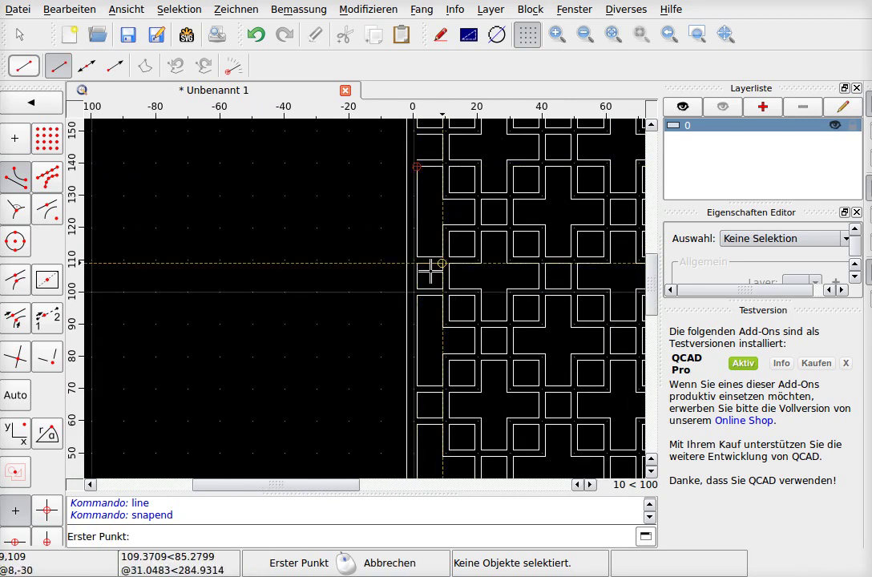
scroll(430, 271, "down", 4)
scroll(425, 199, "up", 4)
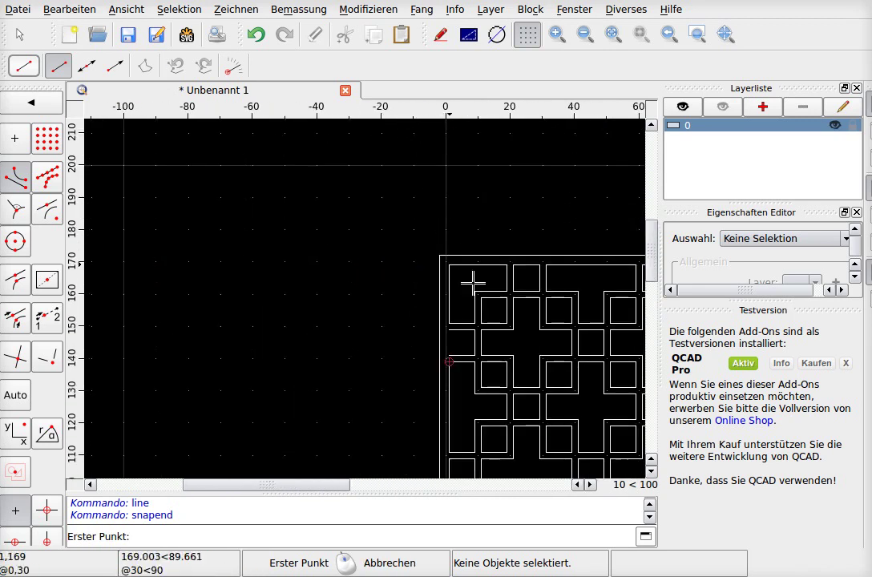
left_click(448, 356)
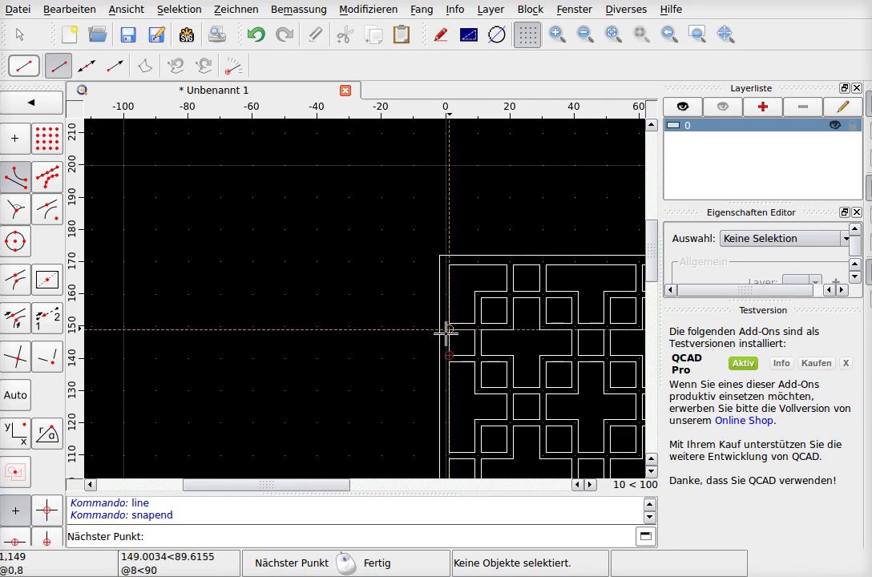
scroll(447, 331, "up", 5)
right_click(449, 323)
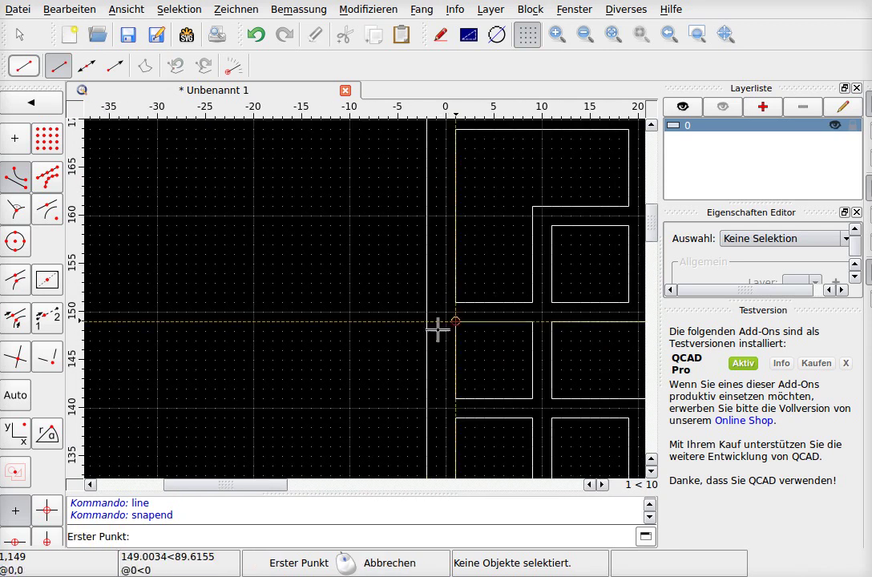
scroll(338, 328, "down", 4)
- Draw the first short closing line on the lattice's right edge at x≈90
scroll(345, 331, "down", 5)
scroll(356, 341, "down", 3)
scroll(405, 421, "up", 4)
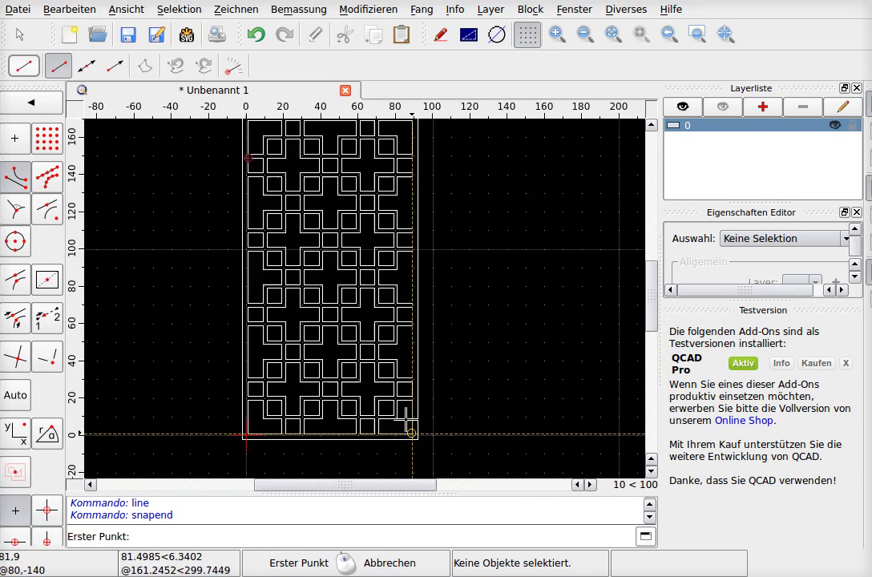
scroll(408, 421, "up", 4)
scroll(425, 417, "up", 1)
scroll(444, 405, "up", 3)
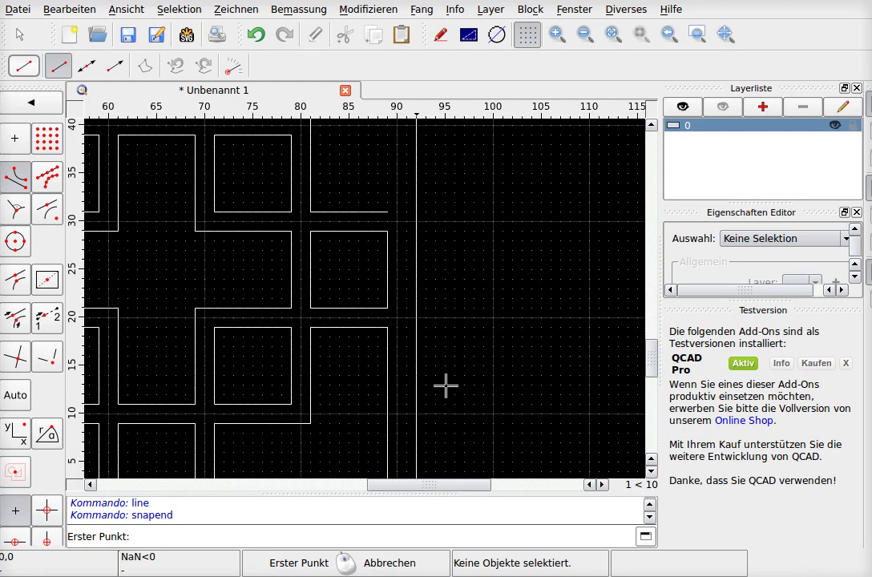
left_click(388, 214)
scroll(417, 256, "down", 5)
scroll(446, 305, "down", 1)
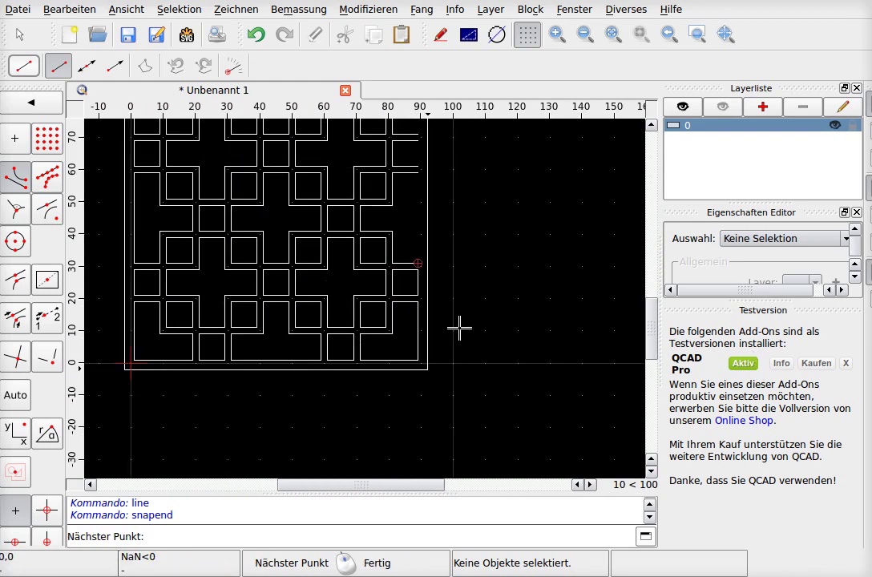
scroll(449, 297, "down", 3)
scroll(438, 233, "up", 4)
scroll(417, 233, "up", 4)
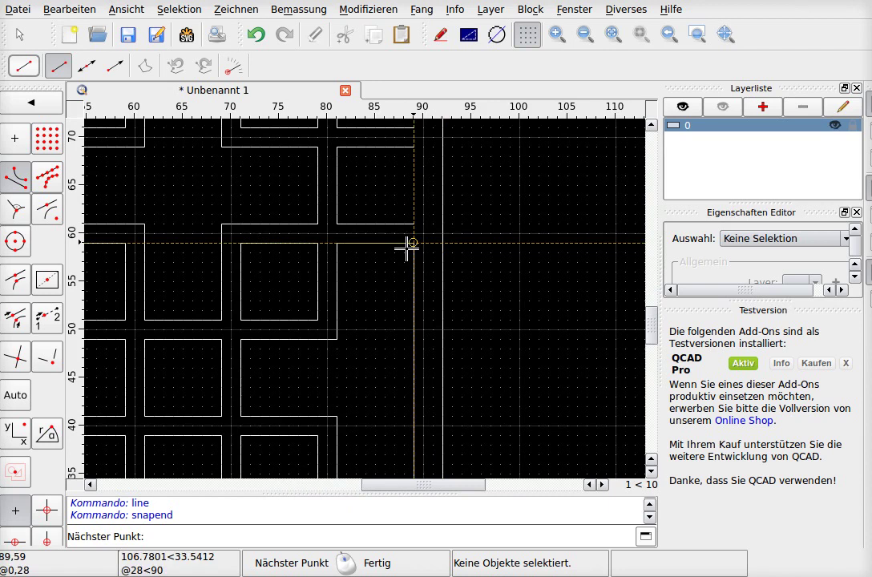
left_click(413, 242)
right_click(412, 235)
- Try further closing lines higher up the right edge, cancelling the misplaced starts
left_click(413, 224)
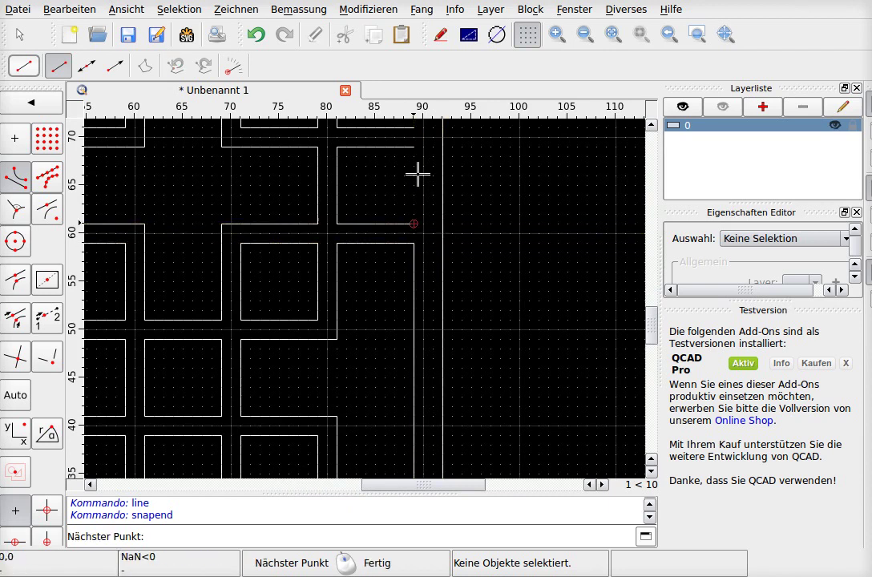
right_click(423, 180)
scroll(473, 196, "down", 5)
scroll(469, 176, "up", 4)
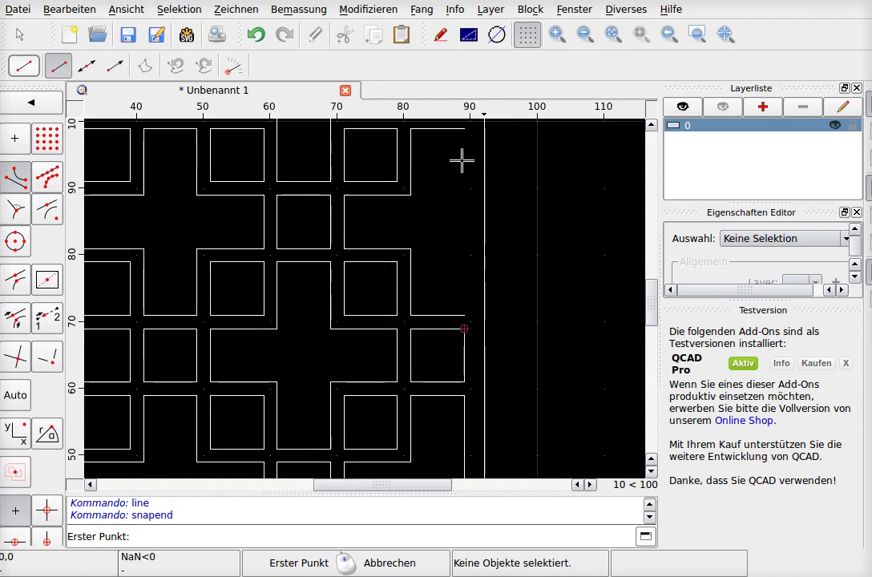
left_click(464, 314)
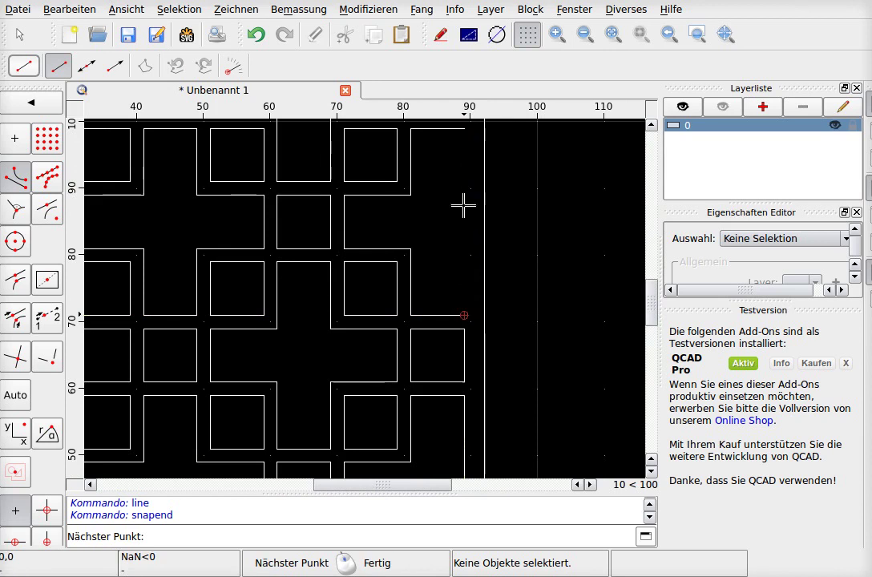
right_click(468, 137)
scroll(526, 277, "down", 2)
scroll(554, 146, "down", 3)
scroll(554, 155, "up", 2)
scroll(566, 182, "down", 8)
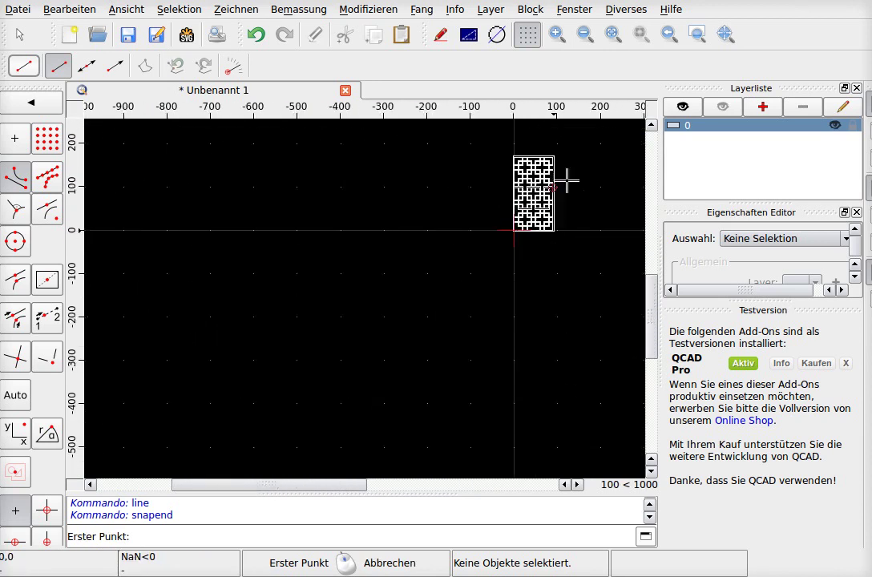
scroll(562, 164, "up", 5)
scroll(578, 209, "up", 3)
scroll(578, 256, "up", 3)
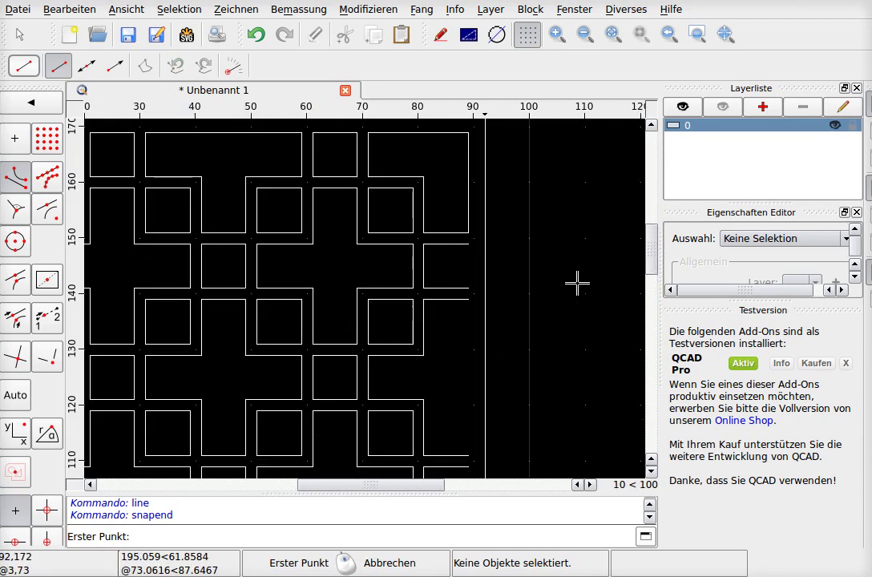
- Close the remaining right-edge gaps with two vertical lines at x≈90, one ending near y=111
left_click(468, 287)
left_click(468, 243)
right_click(468, 243)
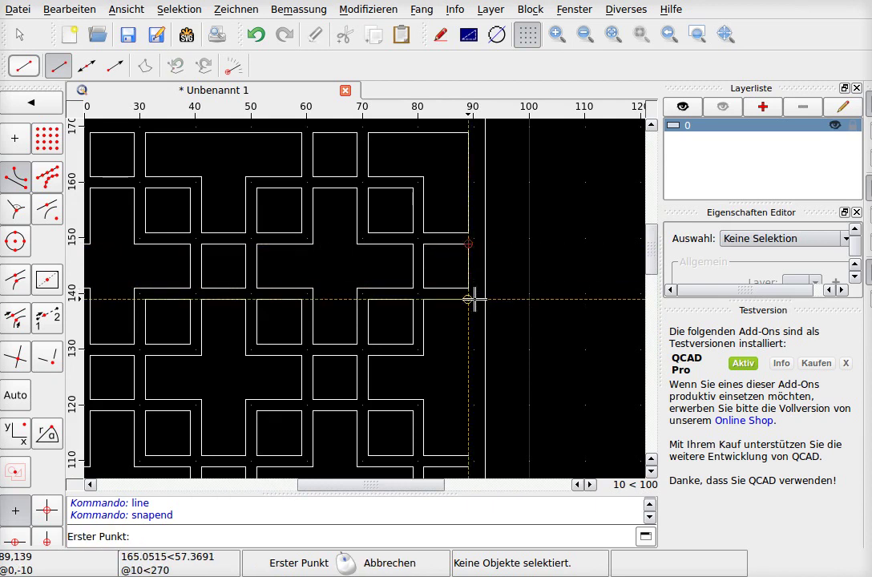
left_click(473, 299)
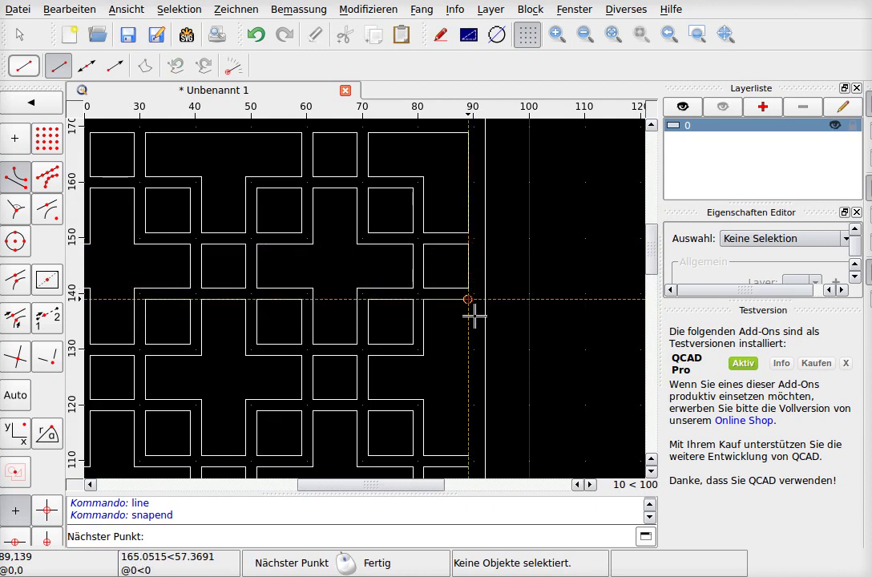
left_click(474, 454)
right_click(473, 454)
scroll(641, 273, "down", 4)
scroll(640, 272, "down", 4)
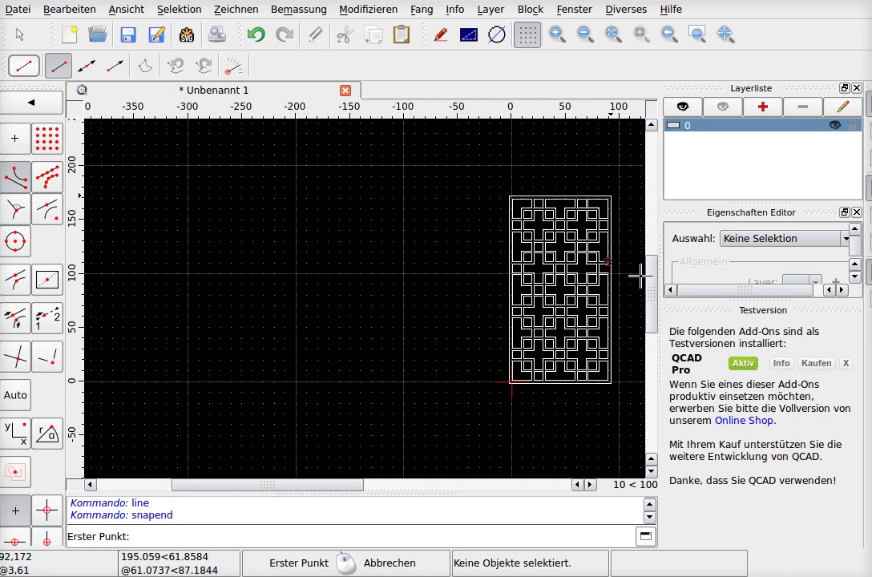
scroll(632, 306, "up", 2)
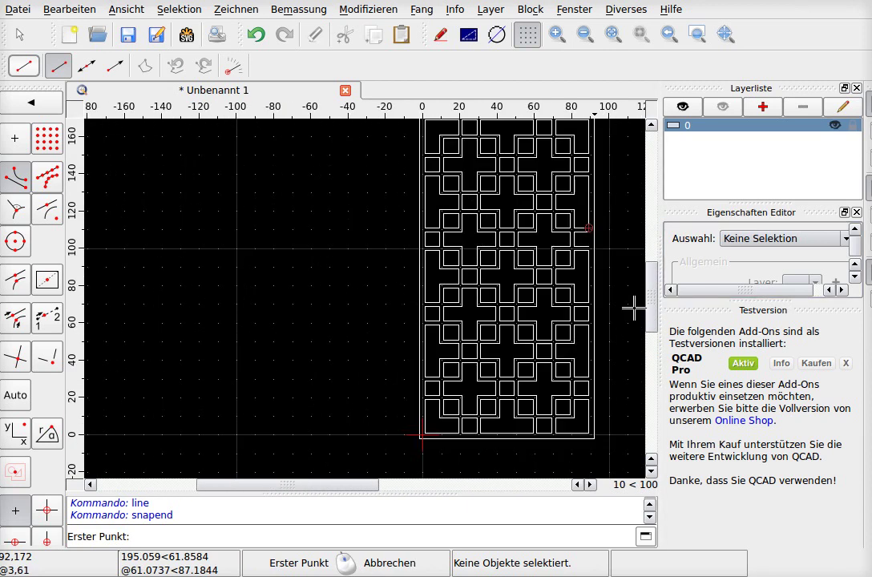
scroll(634, 307, "up", 3)
scroll(634, 307, "down", 3)
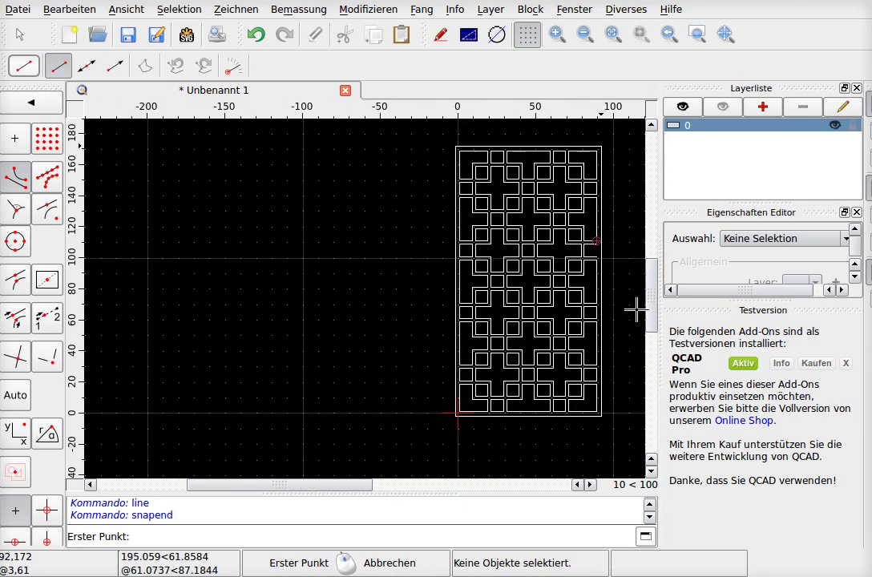
scroll(633, 325, "up", 3)
scroll(633, 327, "down", 3)
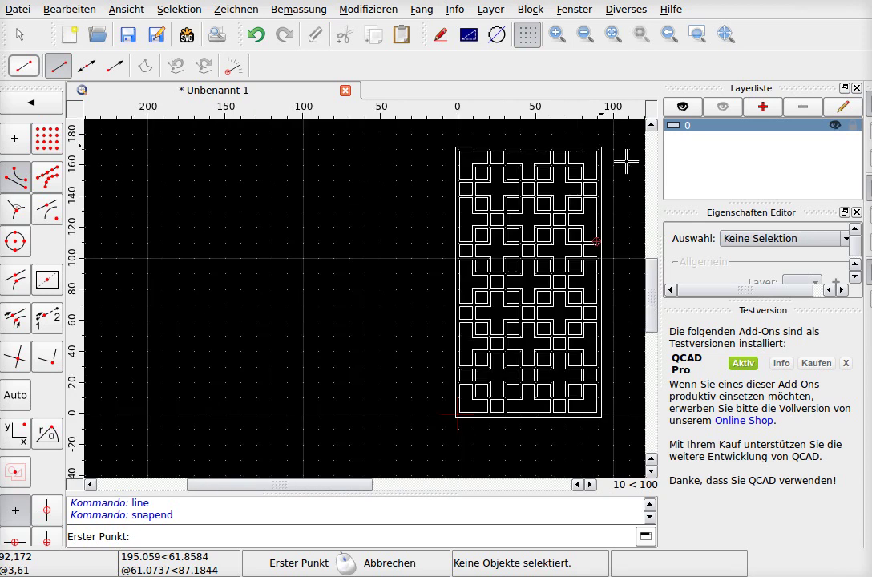
scroll(627, 163, "up", 3)
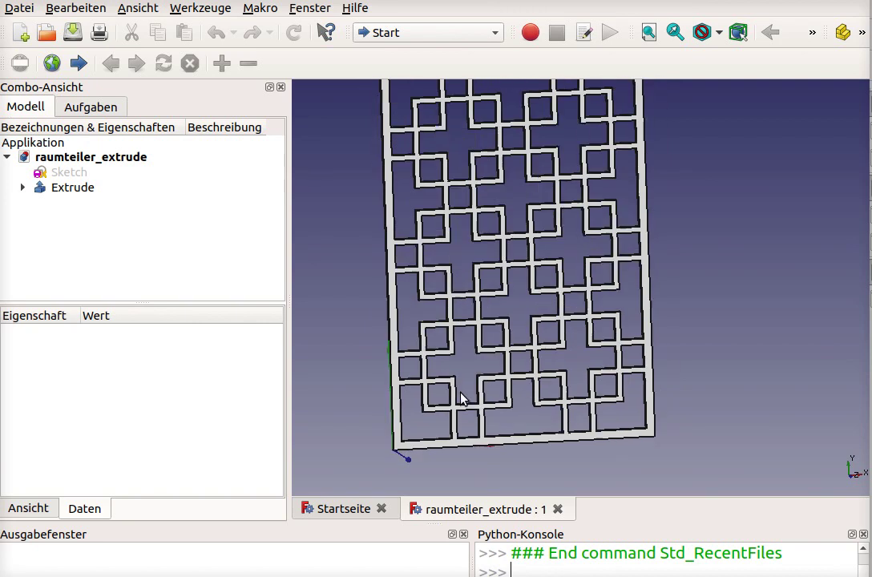
- Orbit and zoom the raumteiler_extrude panel to inspect it at an angle
mouse_move(492, 377)
middle_mouse_down()
mouse_move(433, 343)
mouse_move(567, 345)
middle_mouse_up()
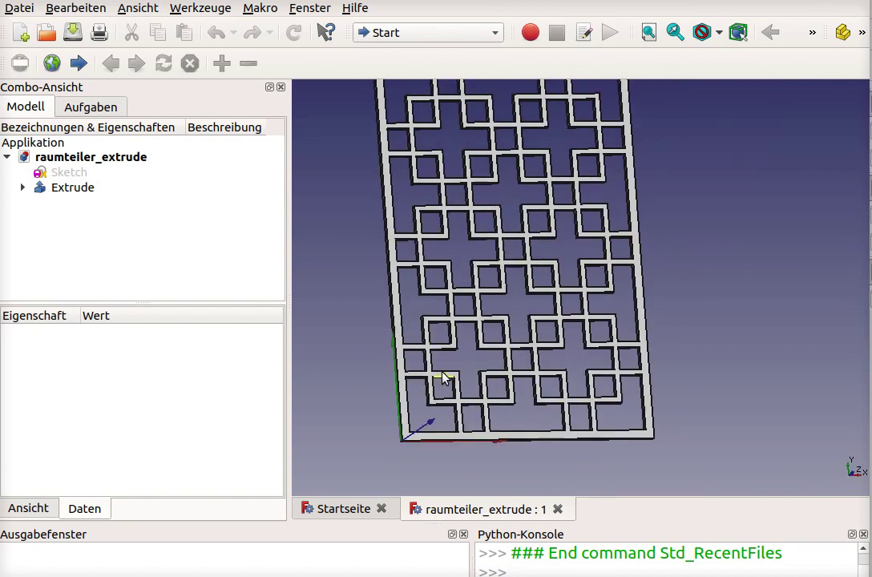
middle_click_drag(443, 378, 449, 379)
scroll(519, 322, "up", 2)
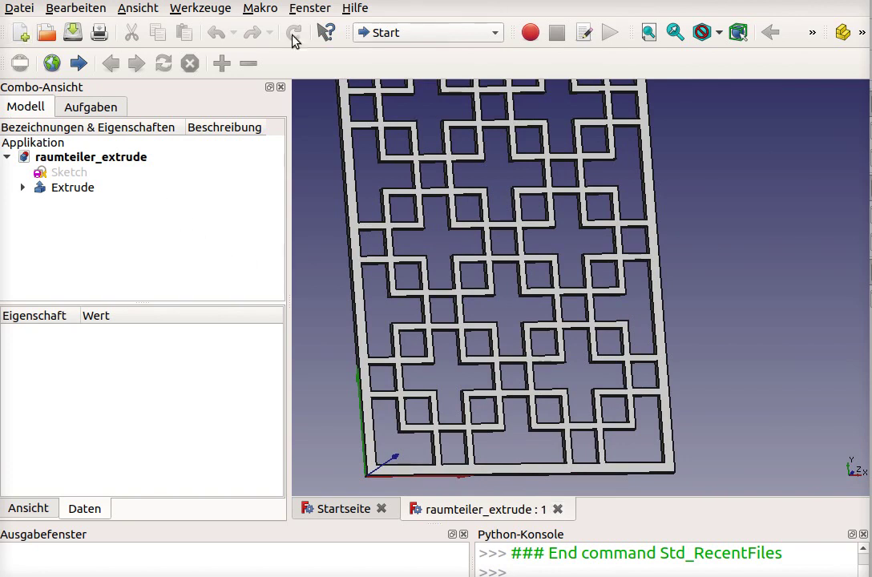
- Switch FreeCAD to the Draft workbench
left_click(380, 32)
key("Escape")
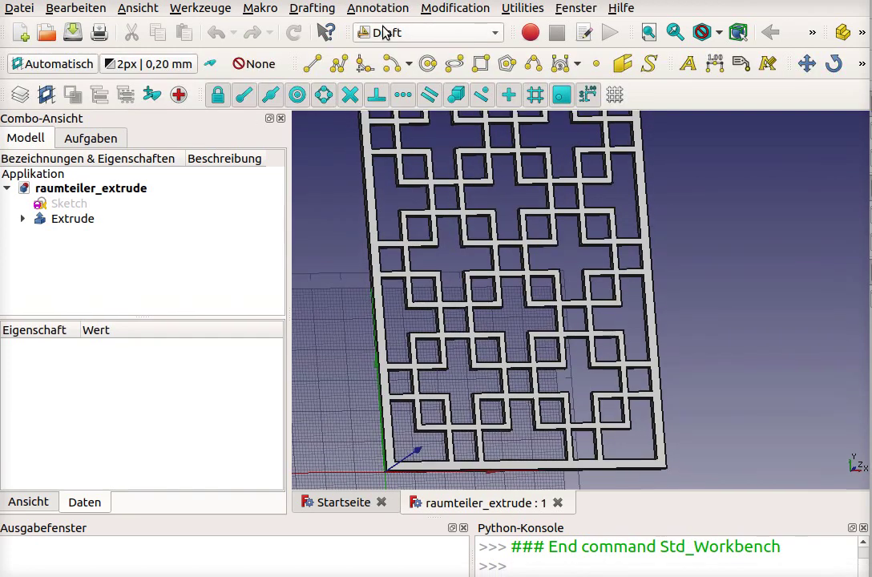
left_click(9, 8)
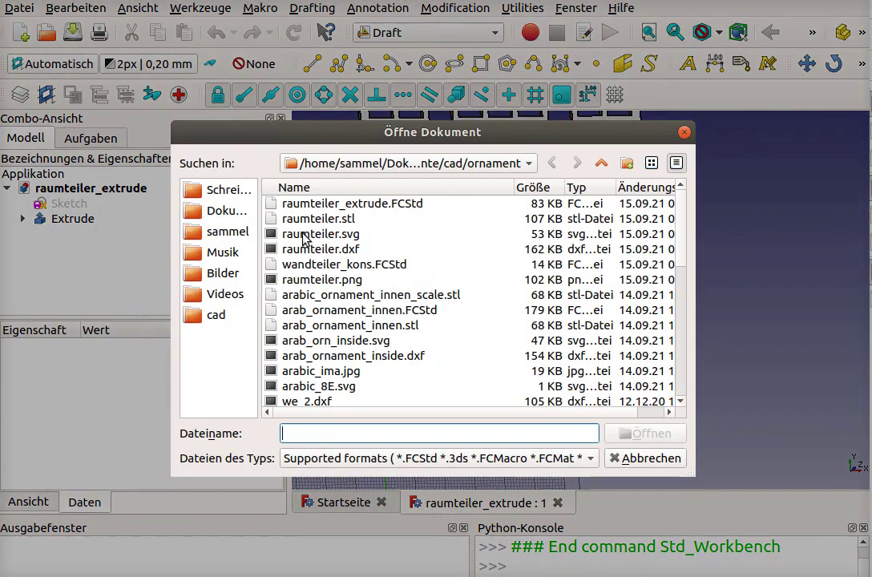
- Import raumteiler.svg as geometry (importSVG) at 96 dpi
left_click(305, 234)
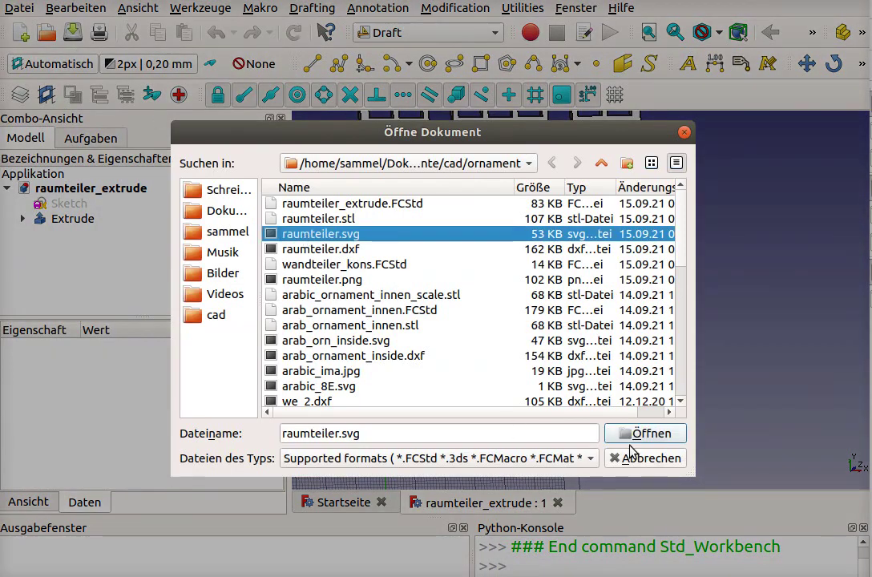
left_click(641, 433)
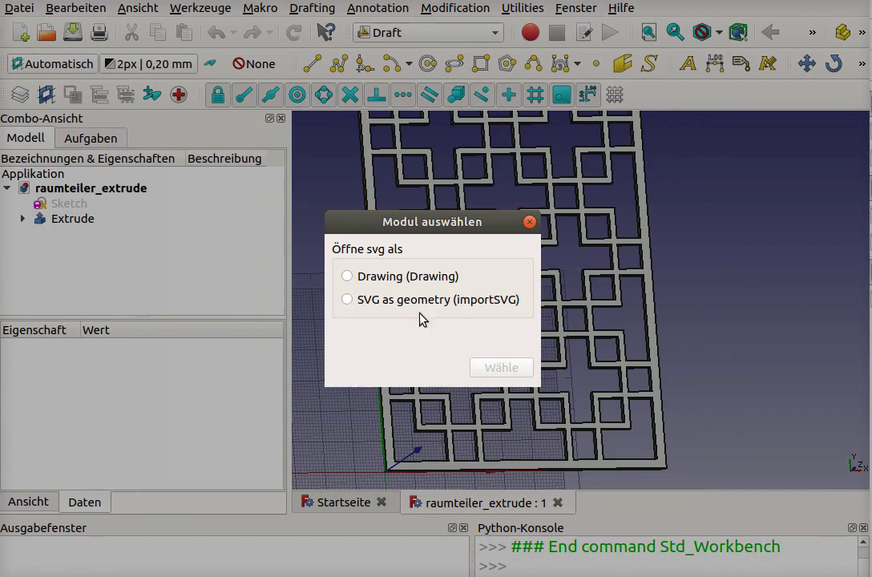
left_click(389, 302)
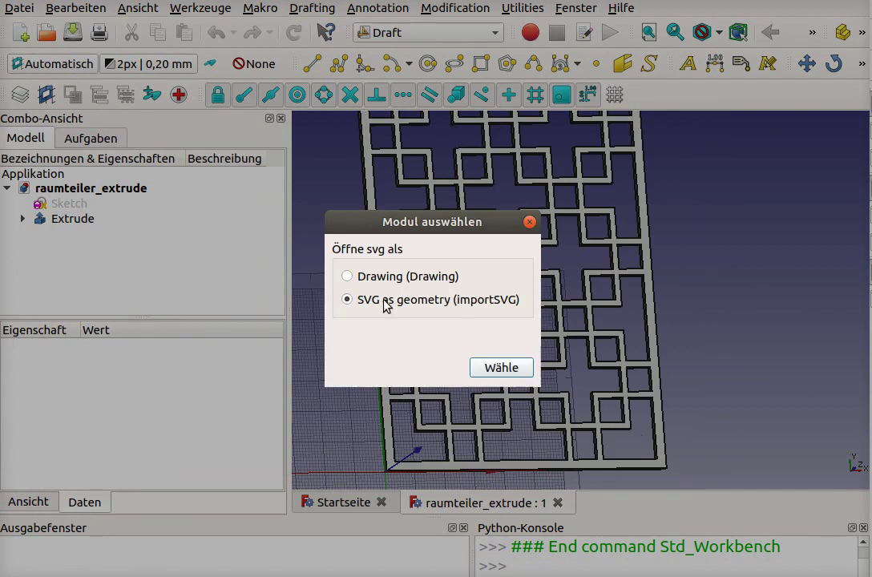
left_click(513, 369)
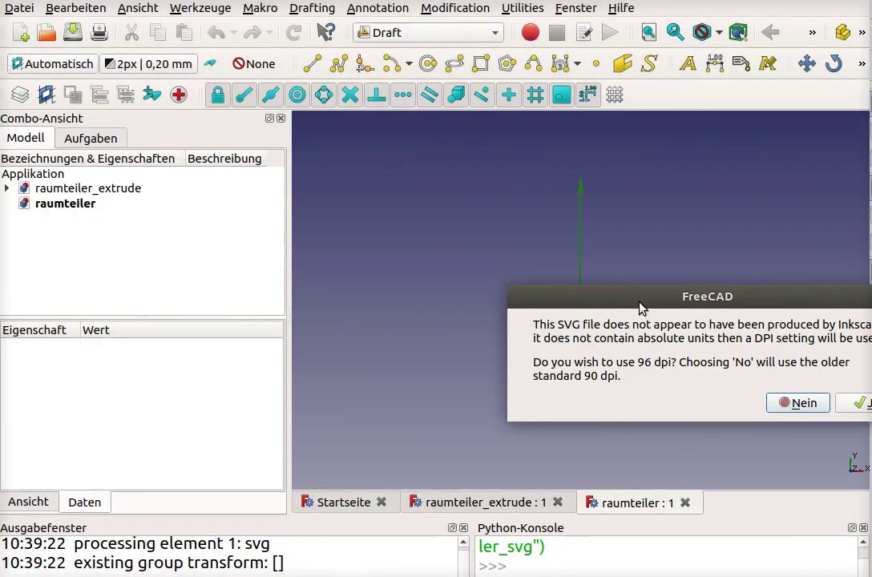
left_click_drag(642, 306, 454, 223)
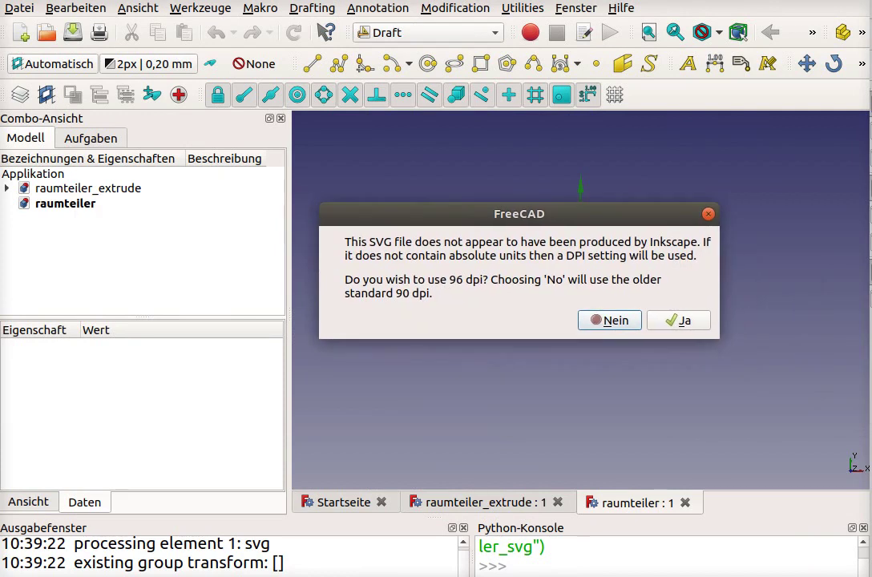
left_click(678, 320)
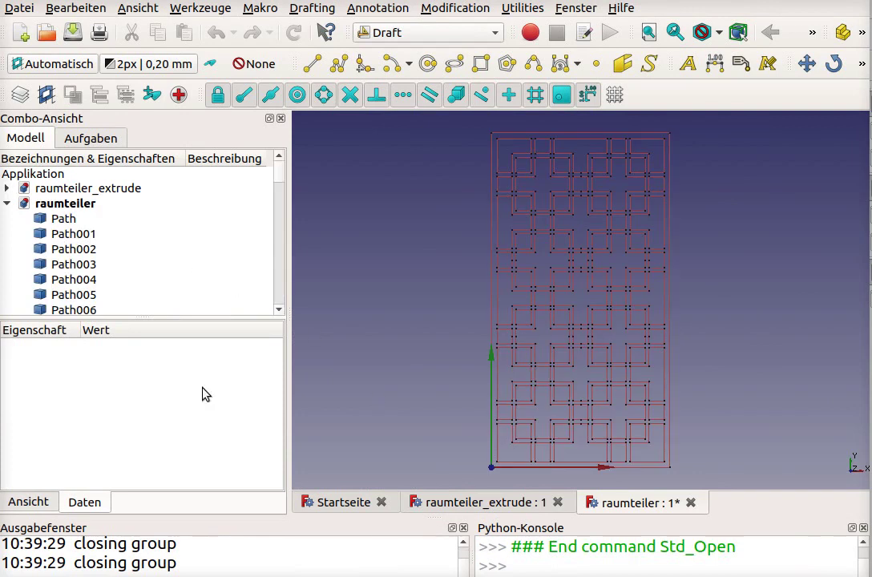
- Close the raumteiler_extrude document and the start page, leaving only raumteiler
left_click(558, 503)
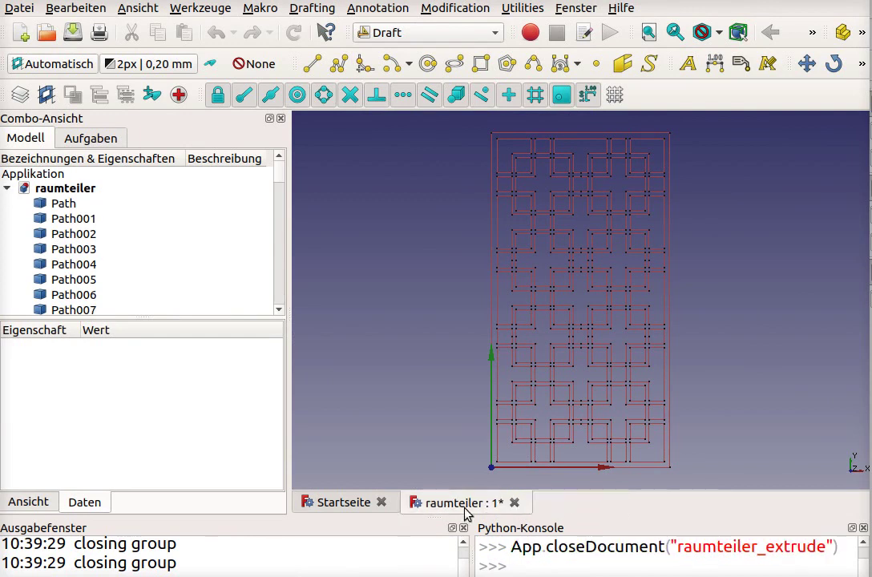
left_click(381, 502)
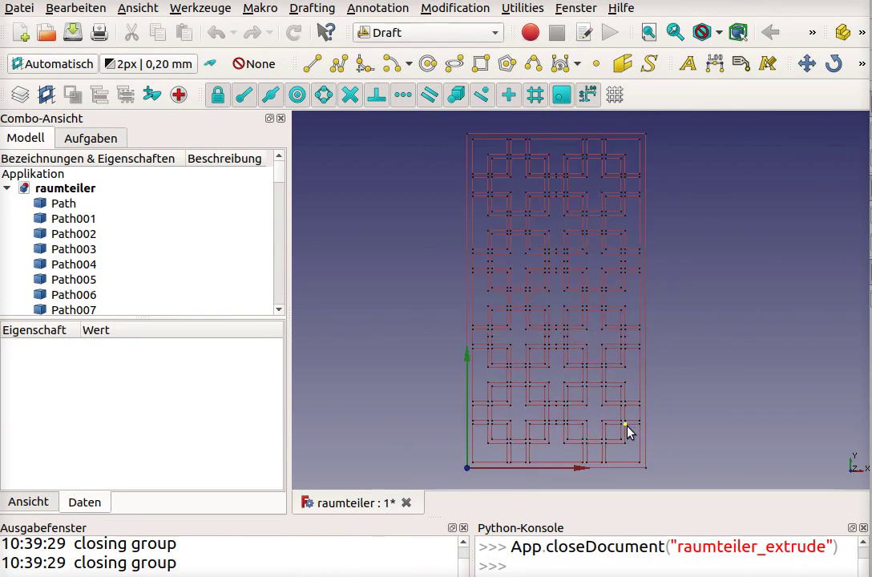
middle_click_drag(599, 442, 591, 392)
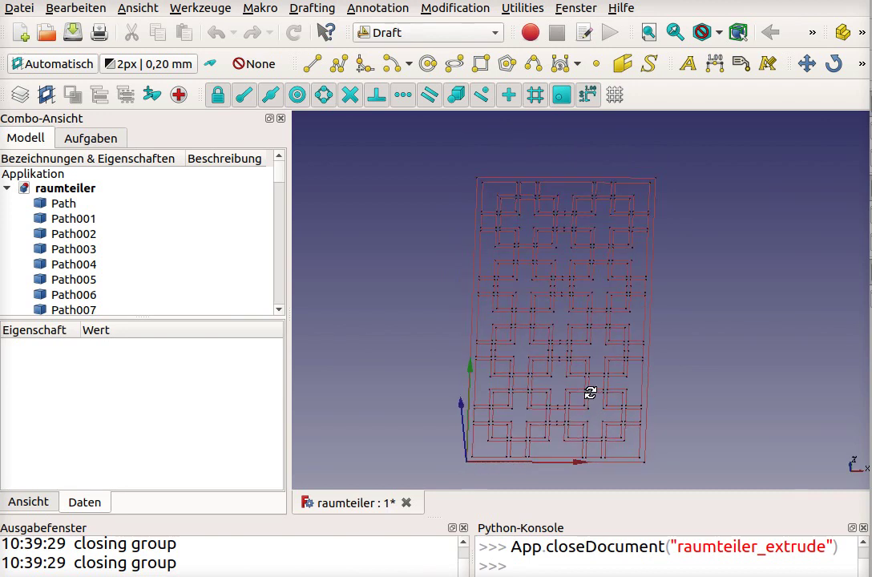
- Select every imported path, Path through Path471, in the tree
left_click(67, 207)
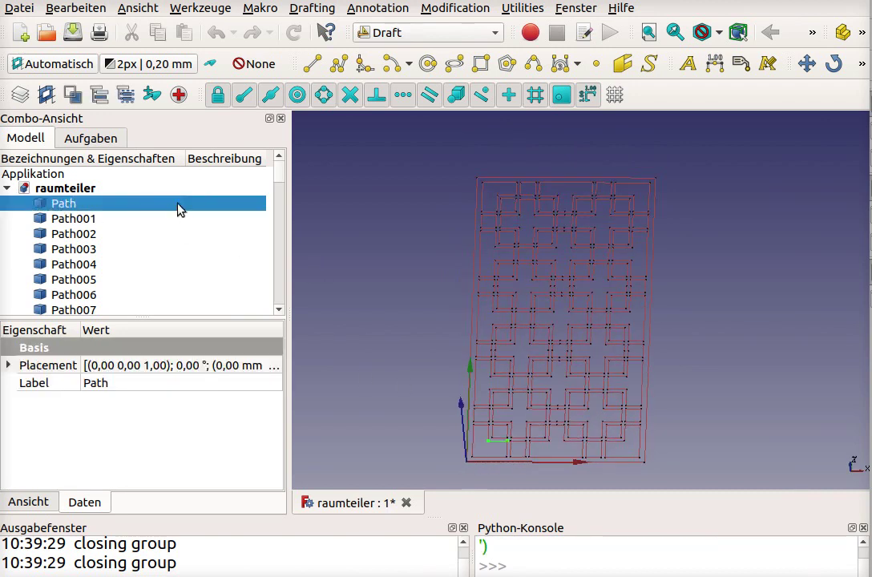
left_click_drag(281, 180, 280, 322)
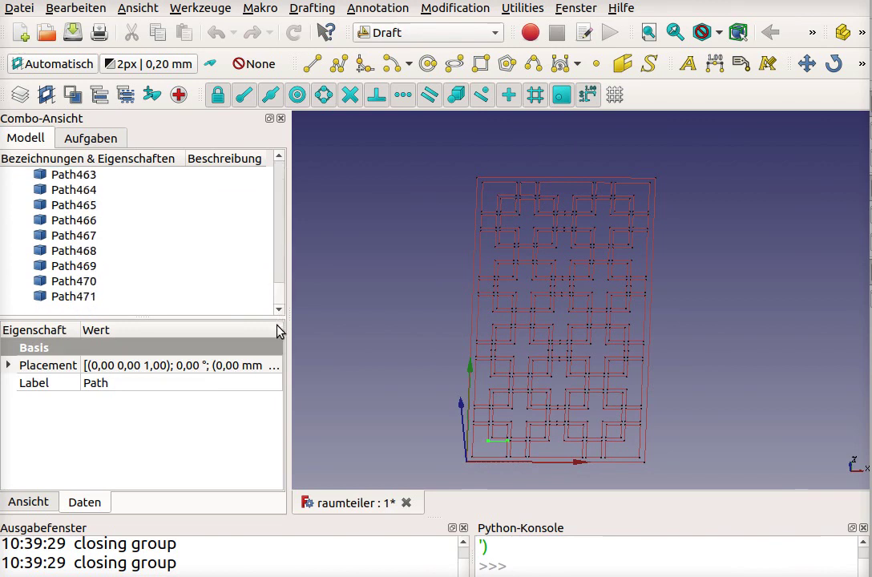
left_click(88, 297, "shift")
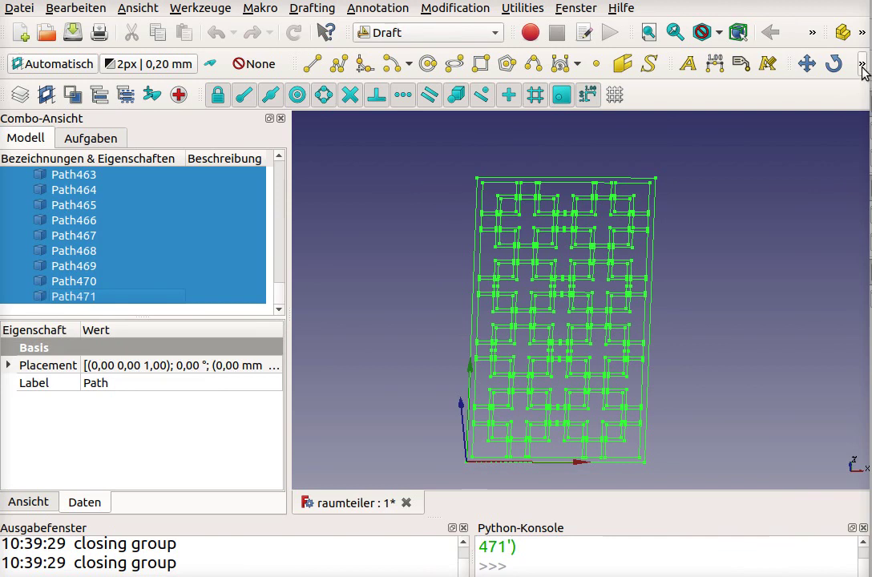
left_click(302, 10)
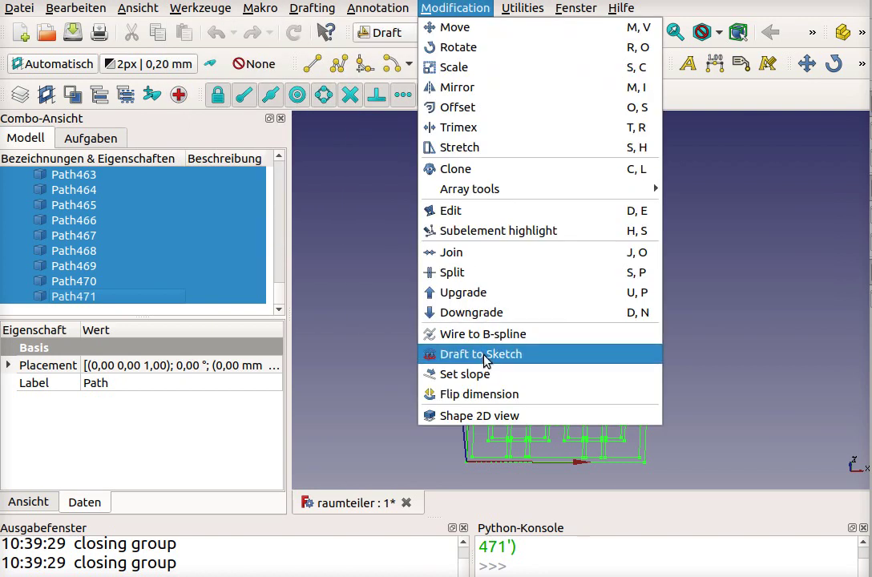
- Convert the selected paths with Draft to Sketch and delete the original Path objects
left_click(779, 236)
left_click(862, 64)
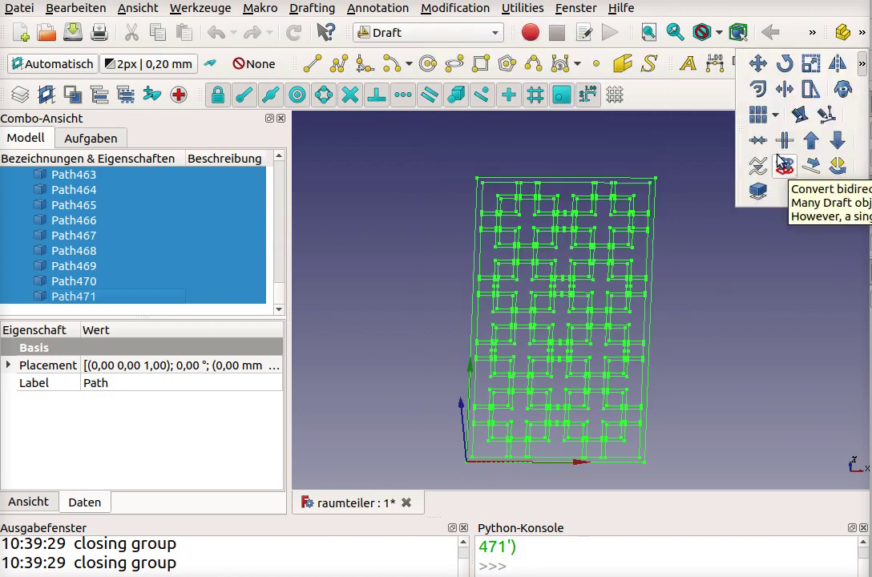
left_click(785, 168)
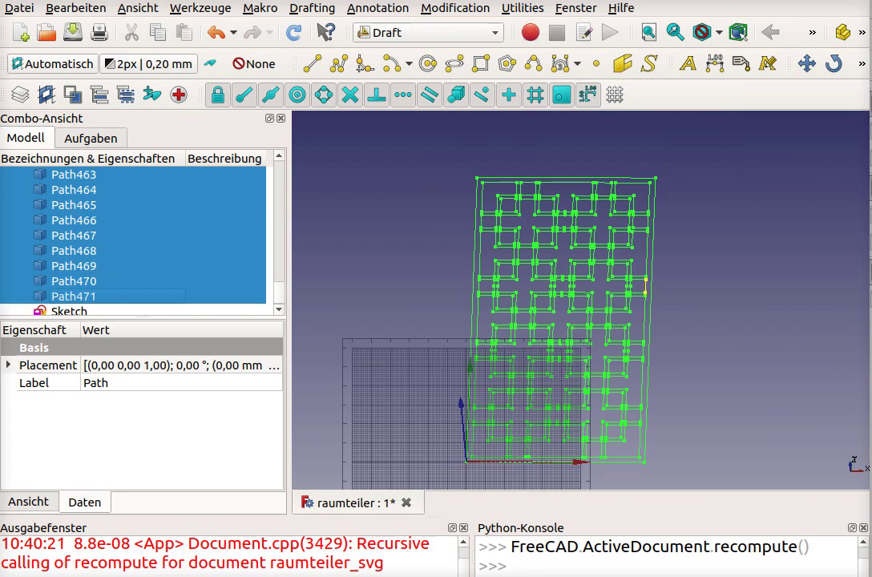
key("Delete")
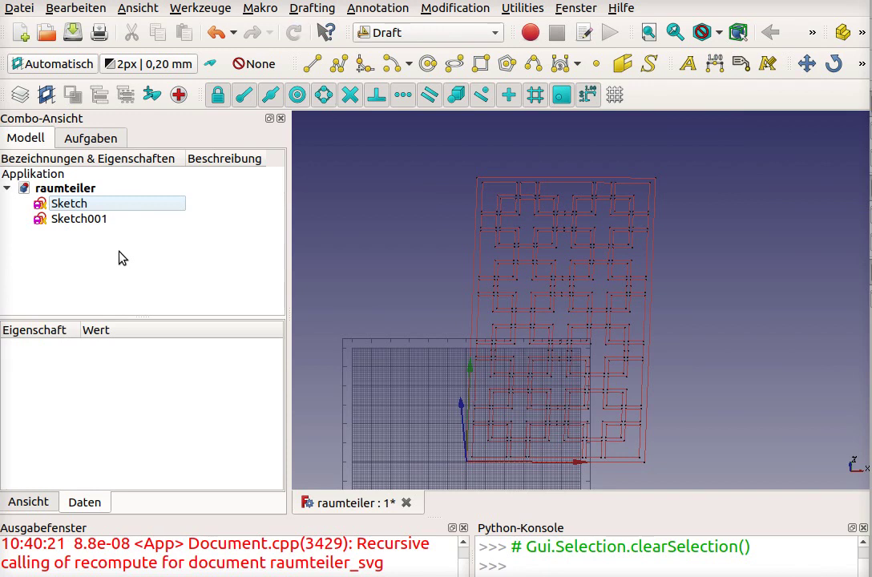
- Hide Sketch001 and upgrade the remaining Sketch into a filled lattice Face
left_click(85, 224)
key("space")
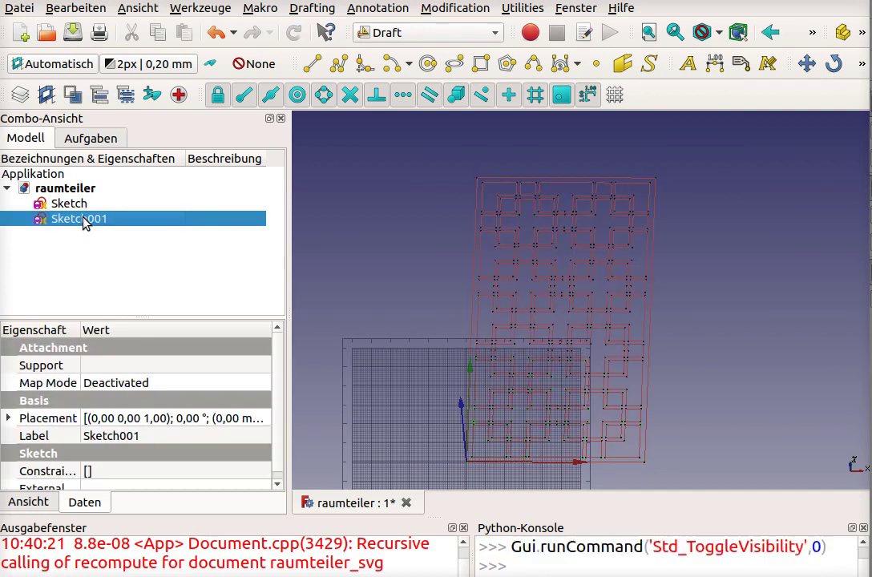
left_click(59, 204)
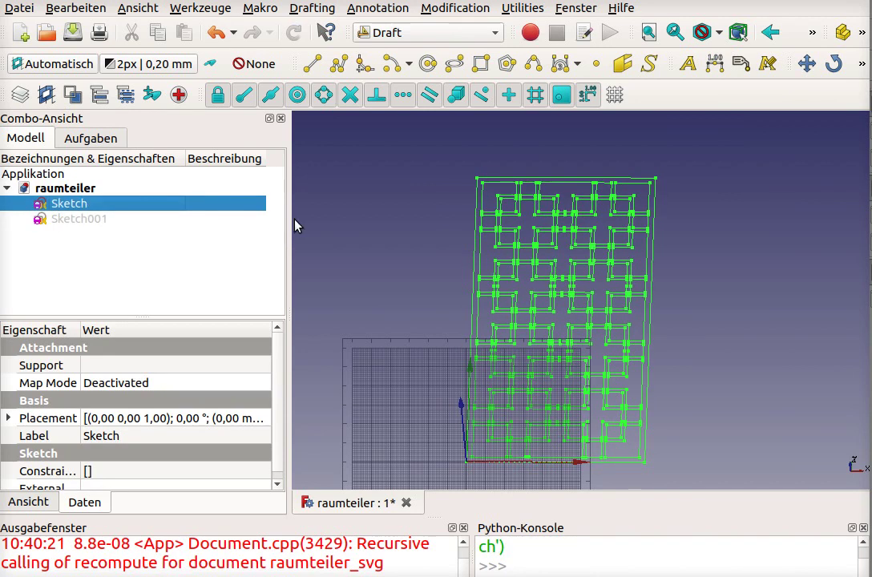
left_click(862, 63)
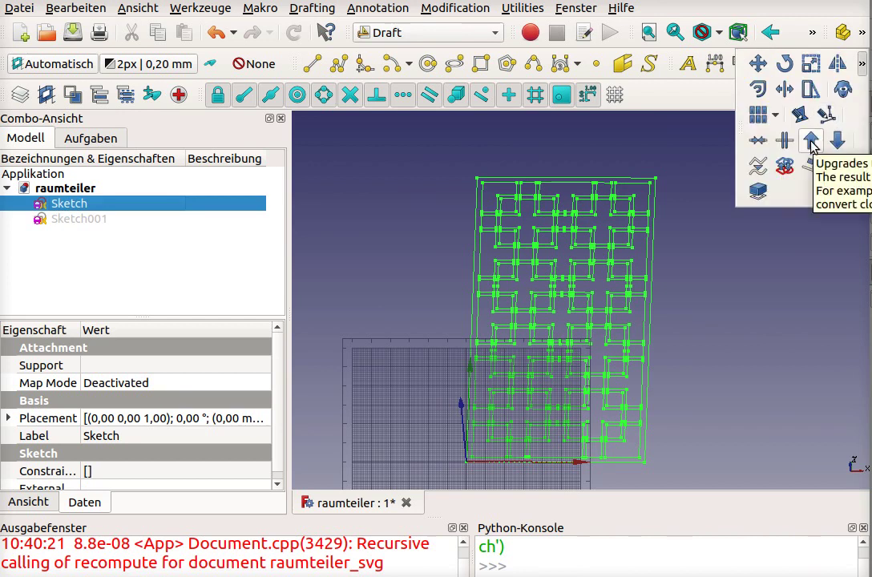
left_click(812, 141)
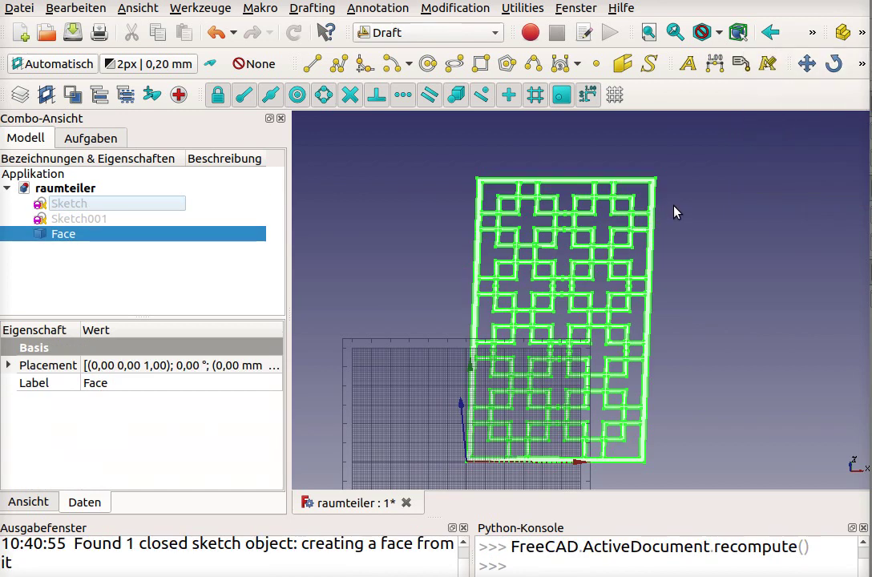
middle_click_drag(676, 210, 695, 219)
mouse_move(567, 405)
middle_mouse_down()
mouse_move(583, 381)
mouse_move(571, 377)
mouse_move(552, 436)
mouse_move(600, 382)
mouse_move(699, 321)
mouse_move(550, 396)
middle_mouse_up()
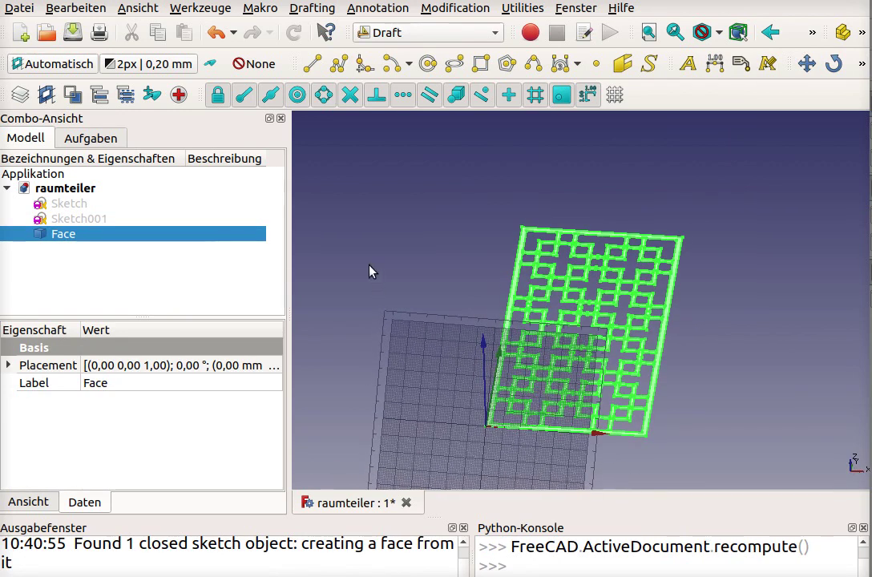
mouse_move(423, 288)
middle_mouse_down()
mouse_move(610, 283)
mouse_move(653, 294)
mouse_move(473, 317)
middle_mouse_up()
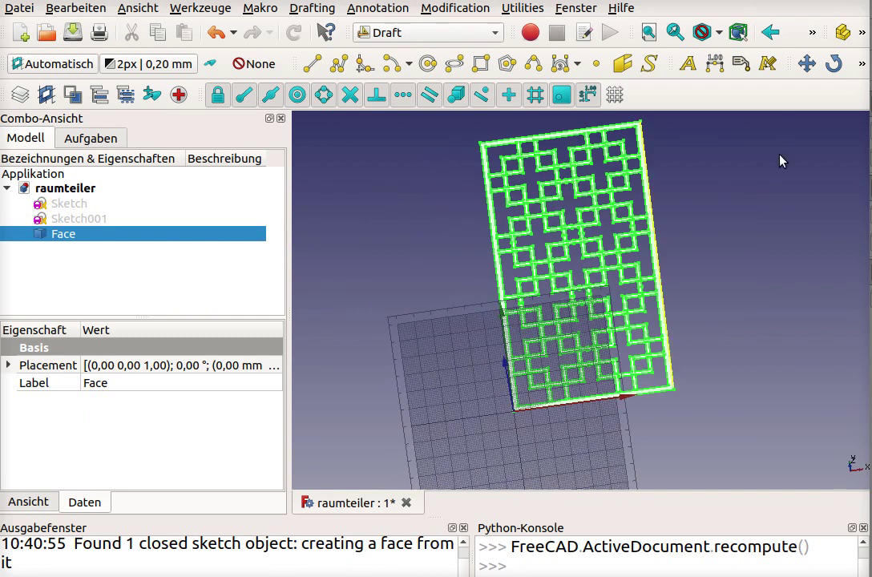
- Hide the Draft construction grid, leaving grid snapping as it was
left_click(862, 65)
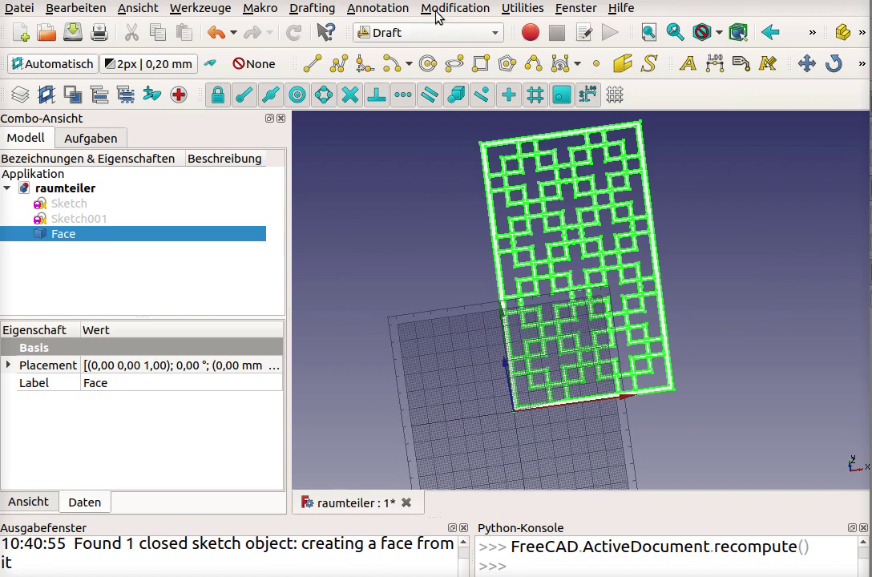
left_click(138, 8)
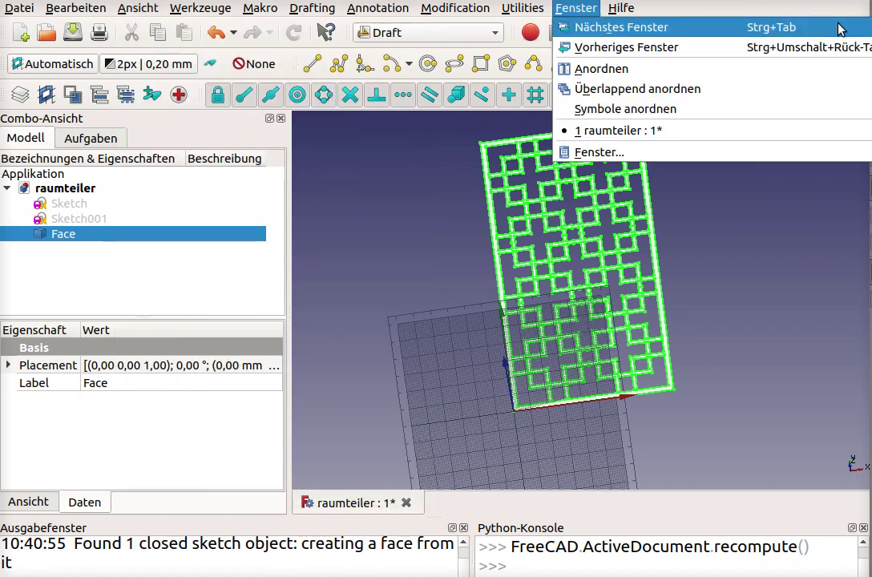
left_click(356, 250)
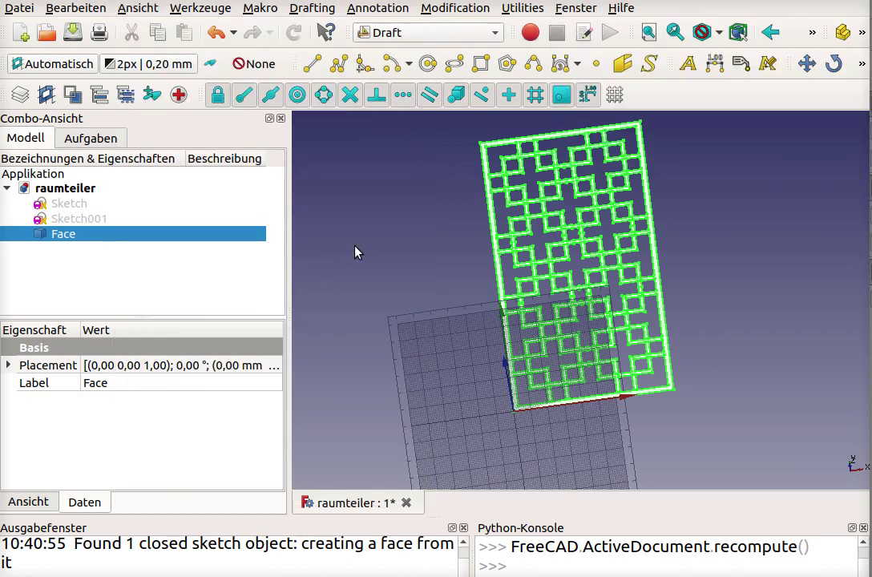
left_click(535, 95)
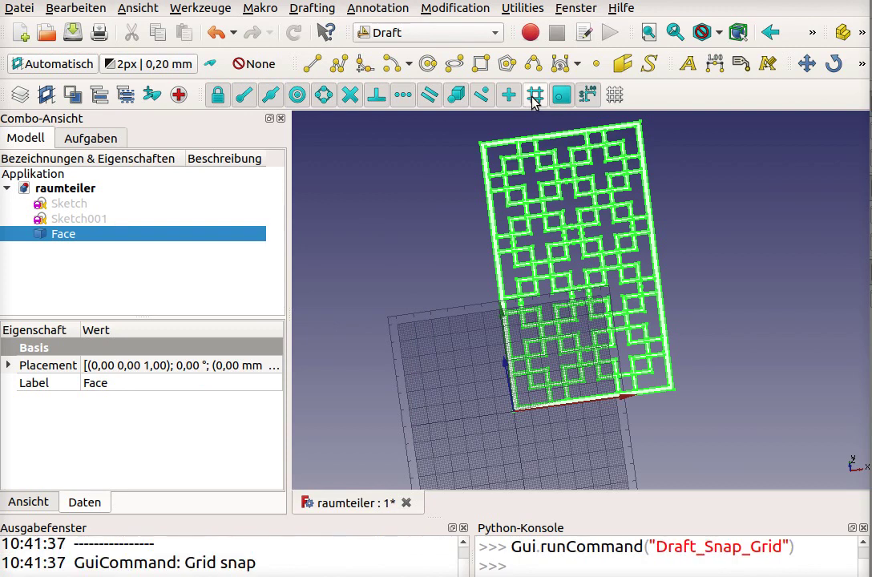
left_click(615, 95)
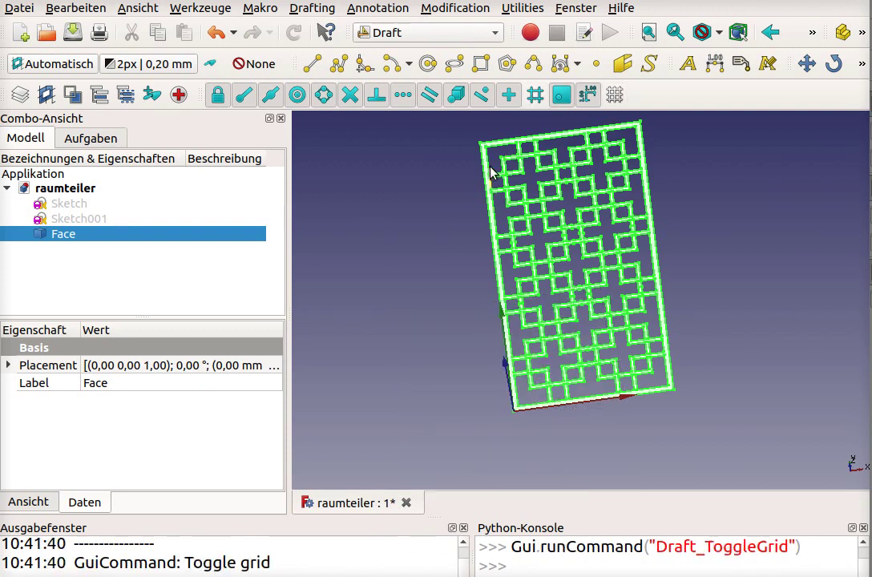
left_click(535, 96)
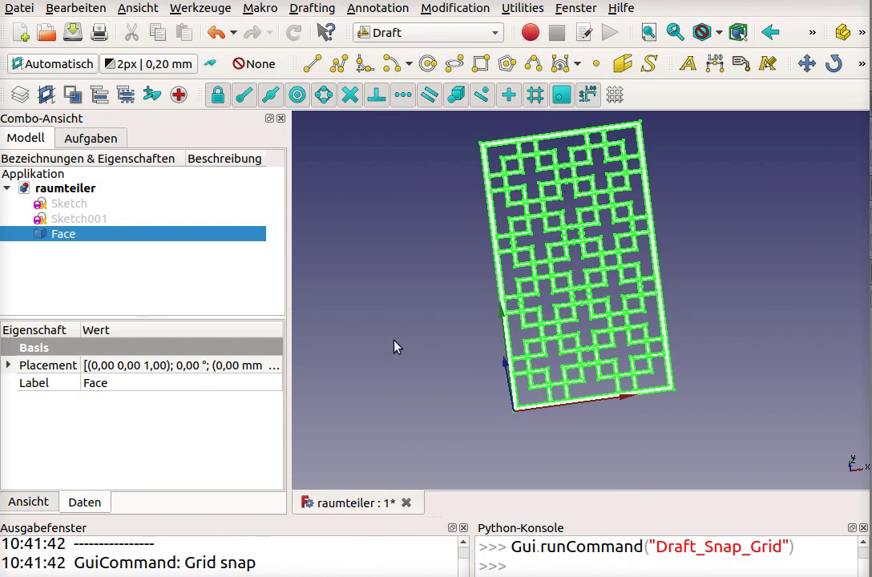
scroll(384, 341, "down", 1)
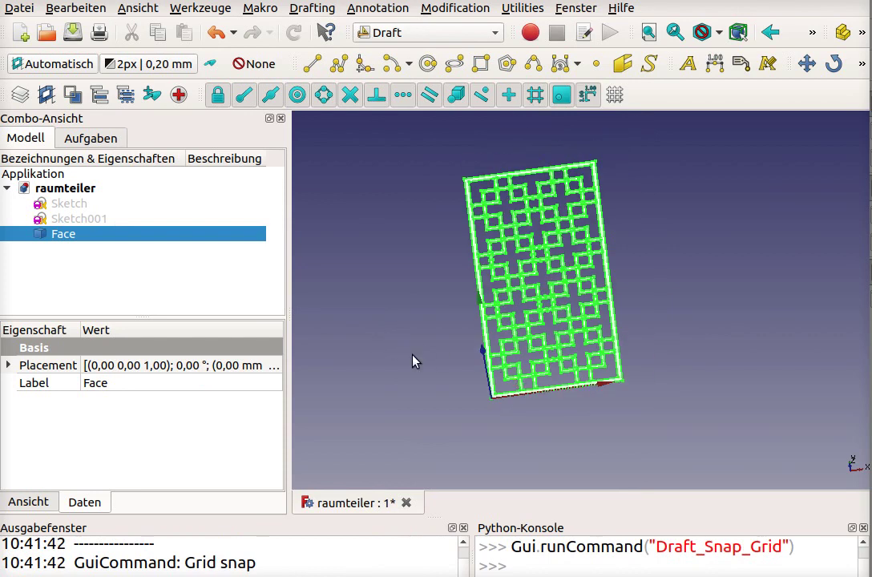
- Extrude the lattice Face 2 mm using the Part workbench's Extrude tool
left_click(377, 33)
left_click(406, 232)
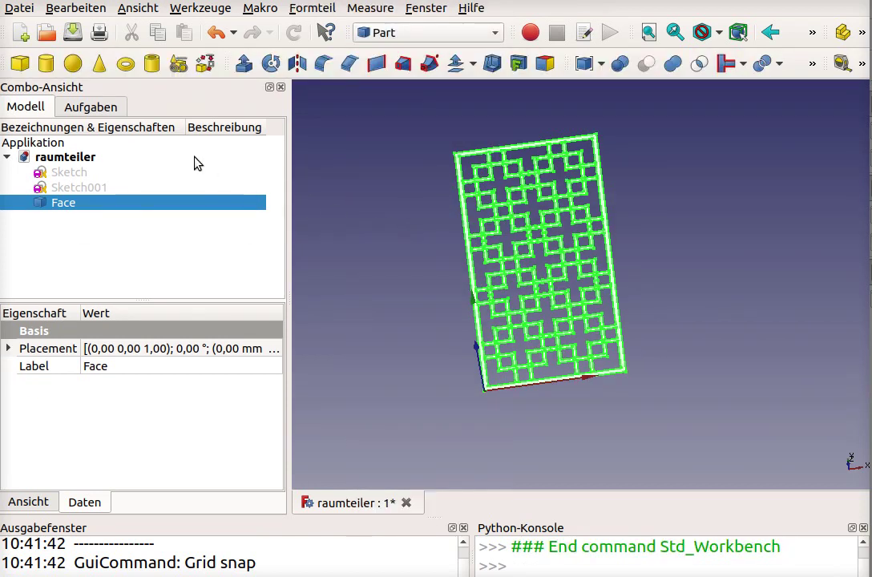
left_click(244, 64)
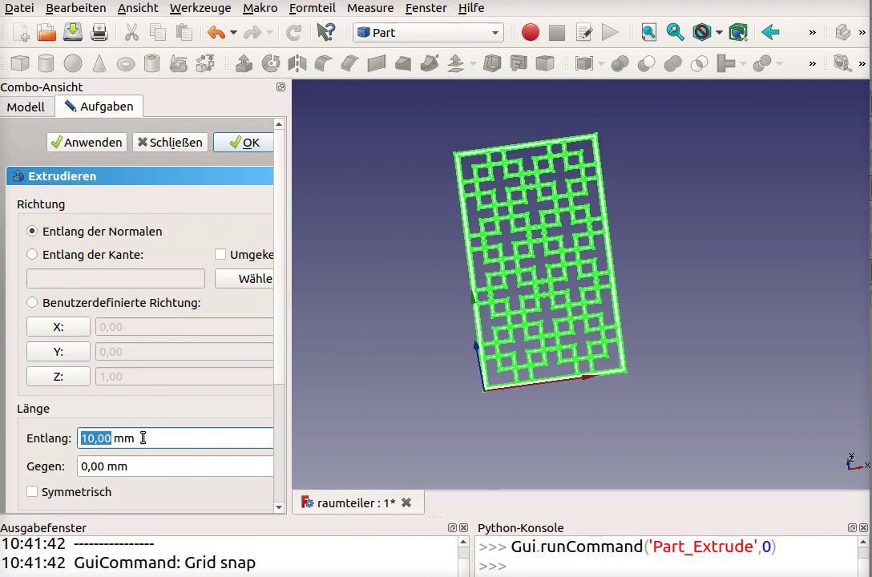
type("2")
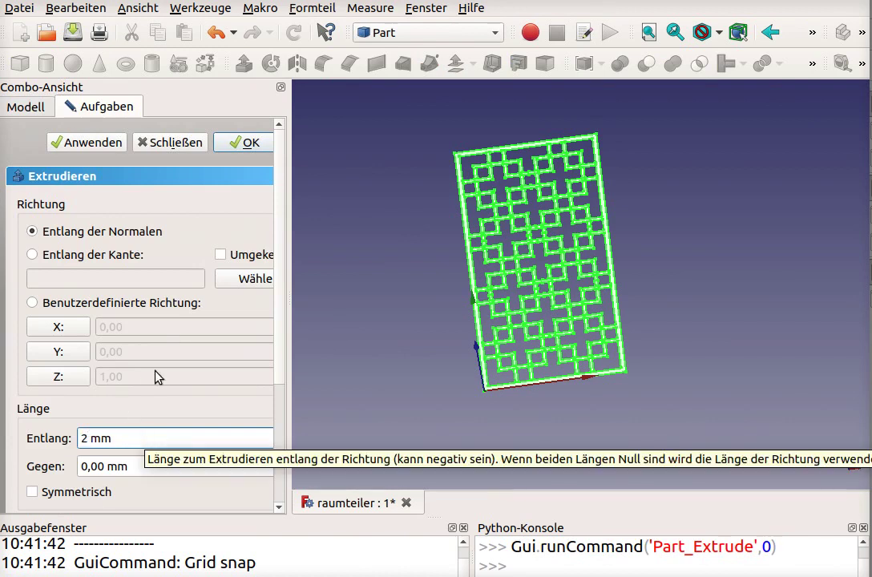
left_click(236, 142)
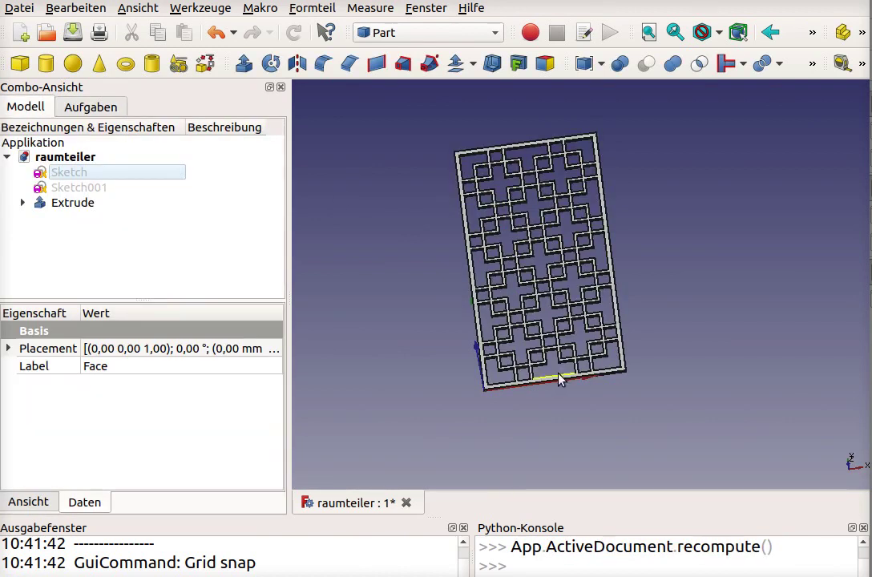
- Orbit and zoom in to inspect the 2 mm extruded lattice panel
mouse_move(560, 380)
middle_mouse_down()
mouse_move(619, 294)
mouse_move(585, 356)
mouse_move(548, 377)
middle_mouse_up()
scroll(548, 377, "up", 3)
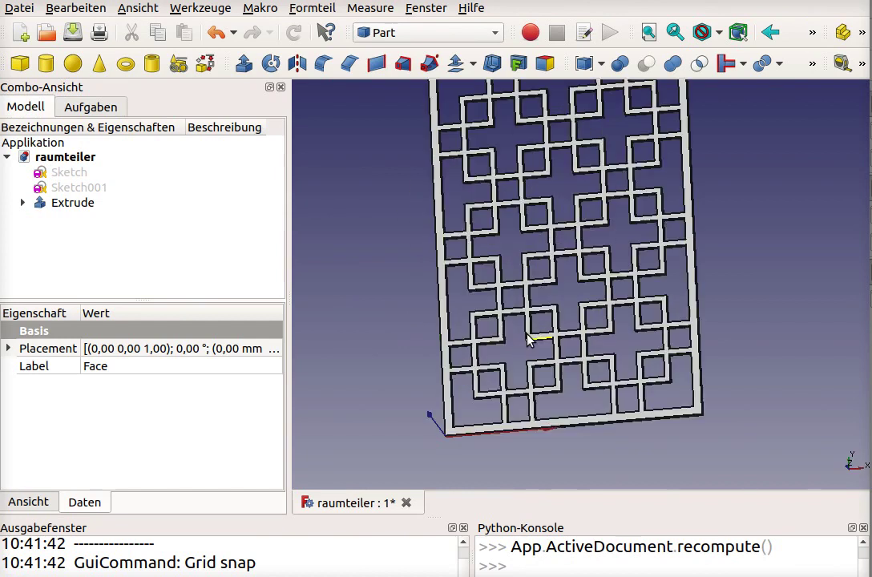
scroll(528, 339, "up", 2)
mouse_move(559, 304)
middle_mouse_down()
mouse_move(605, 277)
mouse_move(576, 247)
mouse_move(534, 307)
mouse_move(630, 288)
mouse_move(637, 259)
mouse_move(611, 273)
mouse_move(683, 288)
mouse_move(630, 290)
mouse_move(631, 266)
mouse_move(656, 324)
mouse_move(608, 323)
middle_mouse_up()
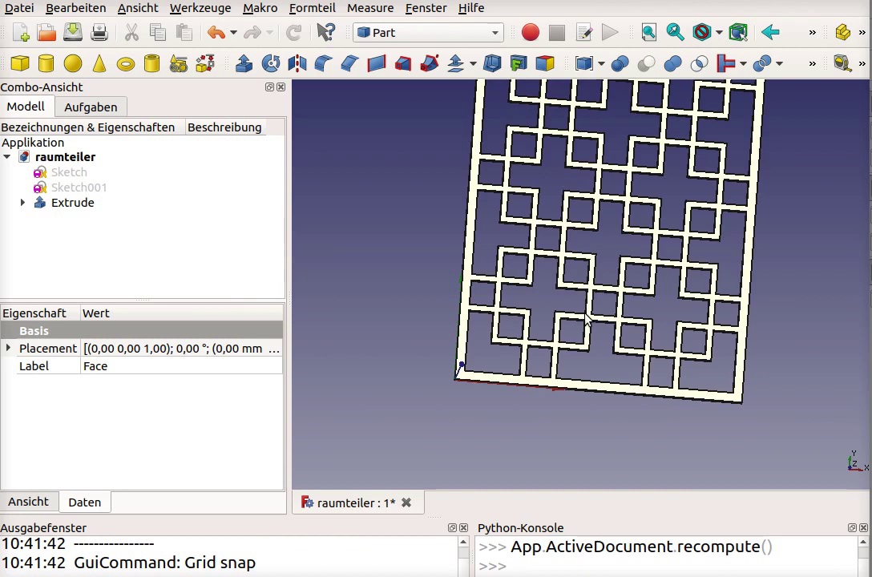
scroll(585, 318, "up", 1)
scroll(585, 318, "up", 1)
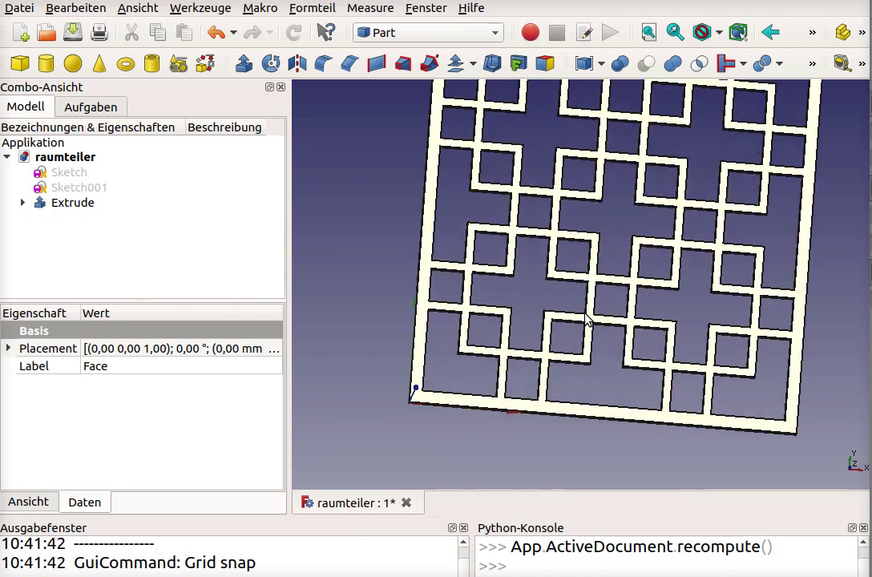
scroll(585, 318, "up", 1)
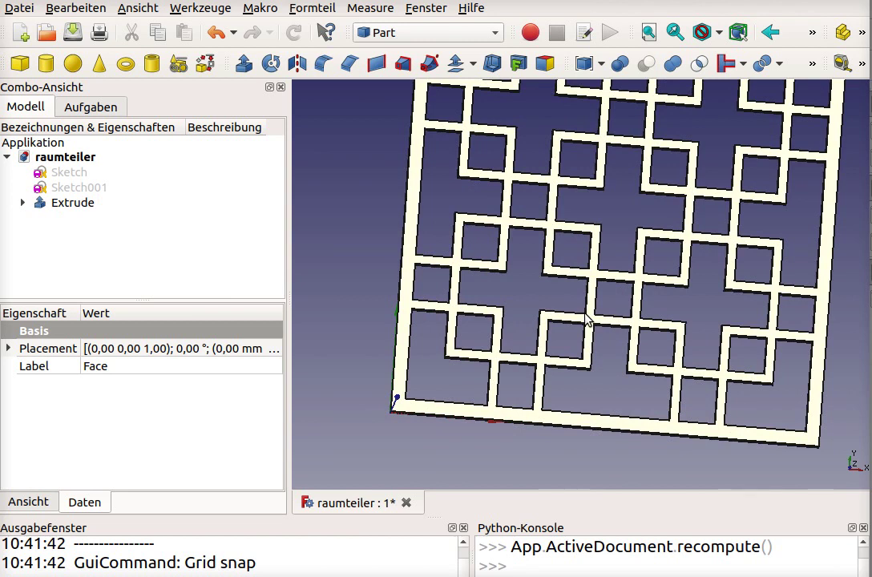
scroll(562, 333, "up", 1)
scroll(546, 338, "up", 1)
scroll(544, 336, "up", 1)
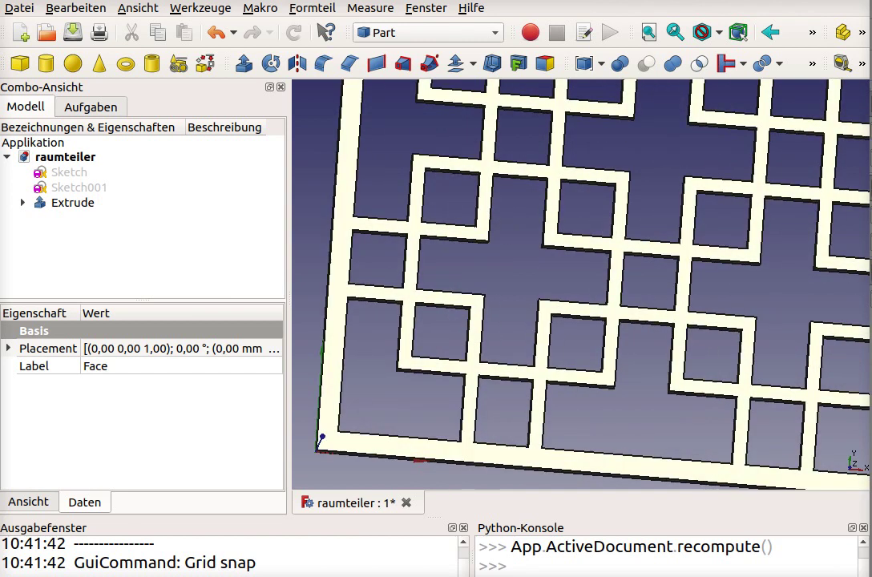